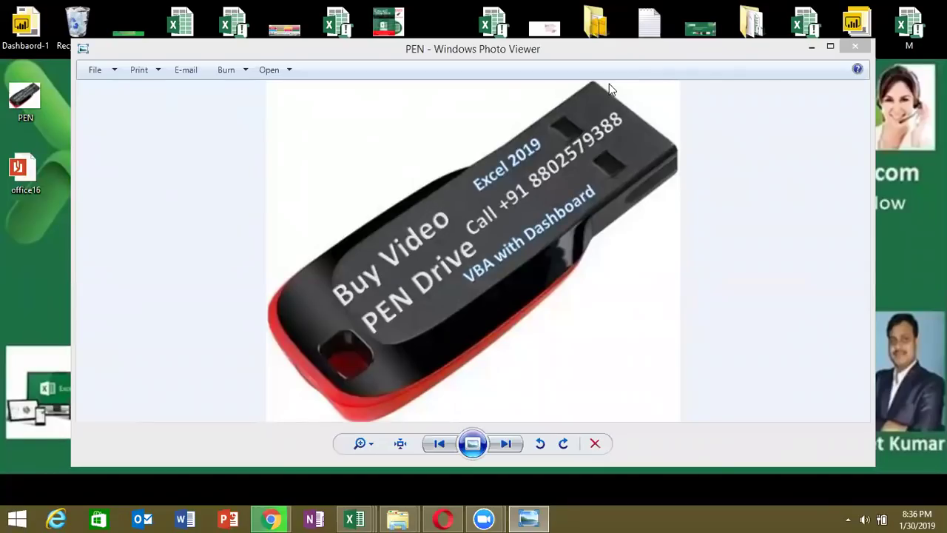
# Close the PEN image in Windows Photo Viewer to reveal the Book2 workbook
pyautogui.click(856, 47)
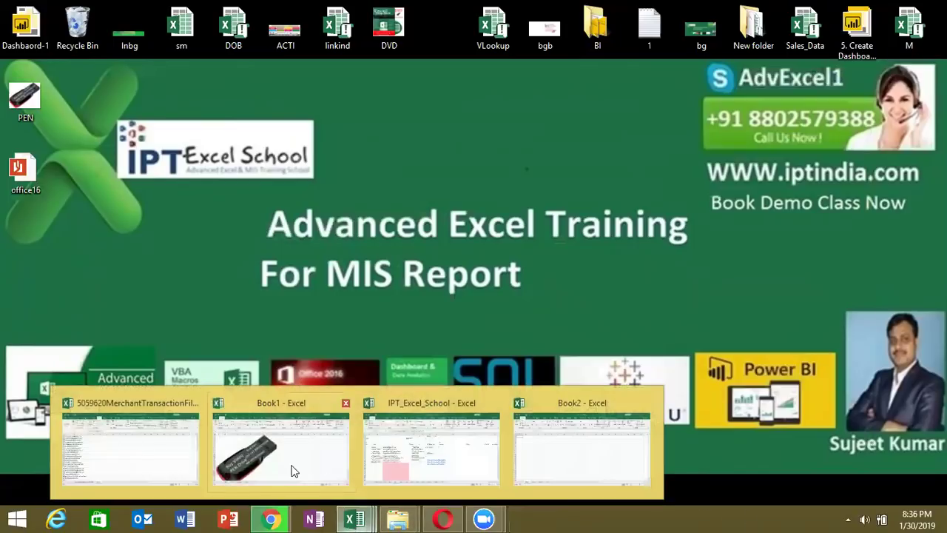
pyautogui.moveTo(354, 519)
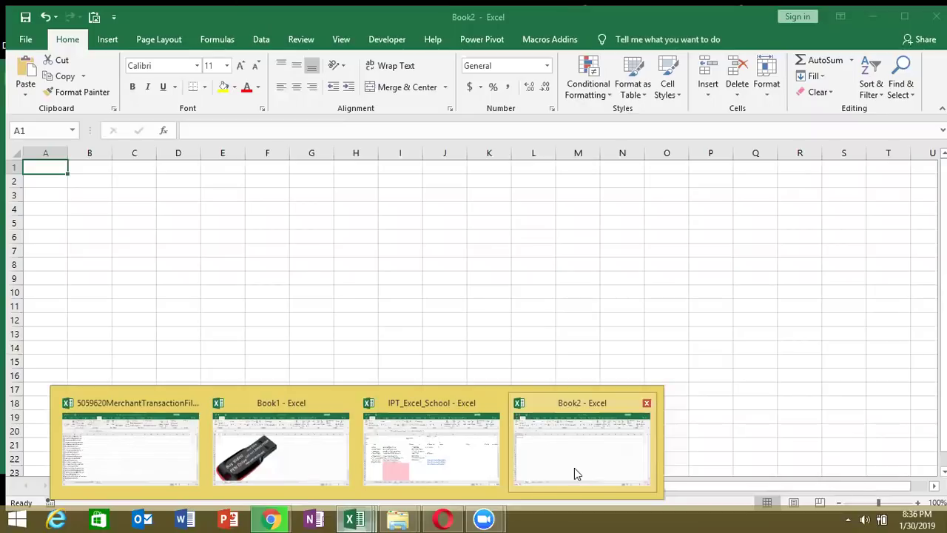
# In Book2, copy A1 and preview the Paste Special options, then dismiss them without pasting
pyautogui.click(574, 468)
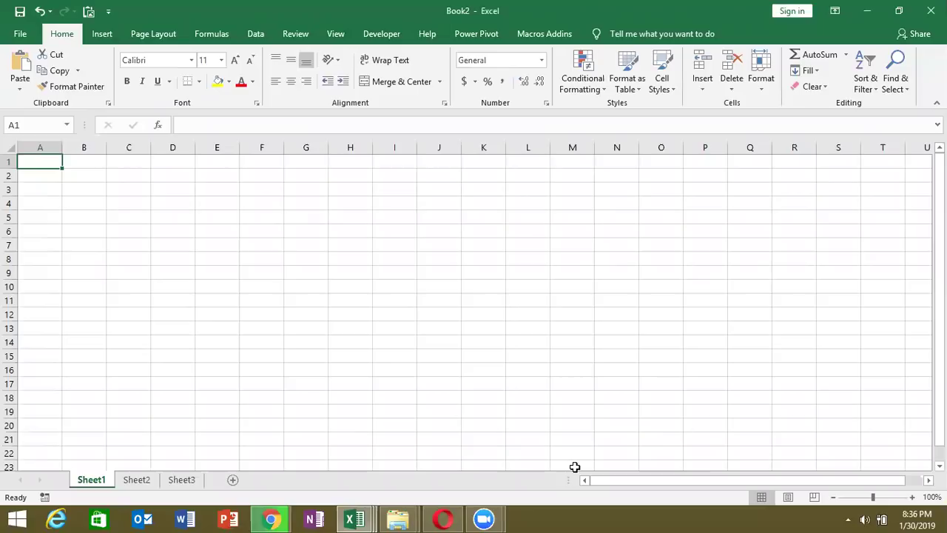
pyautogui.hotkey('ctrl', 'c')
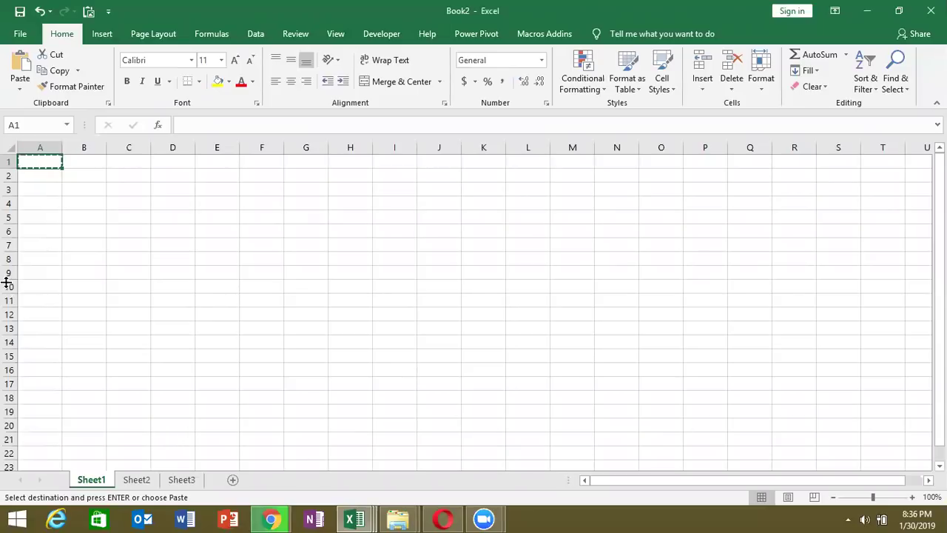
pyautogui.click(21, 89)
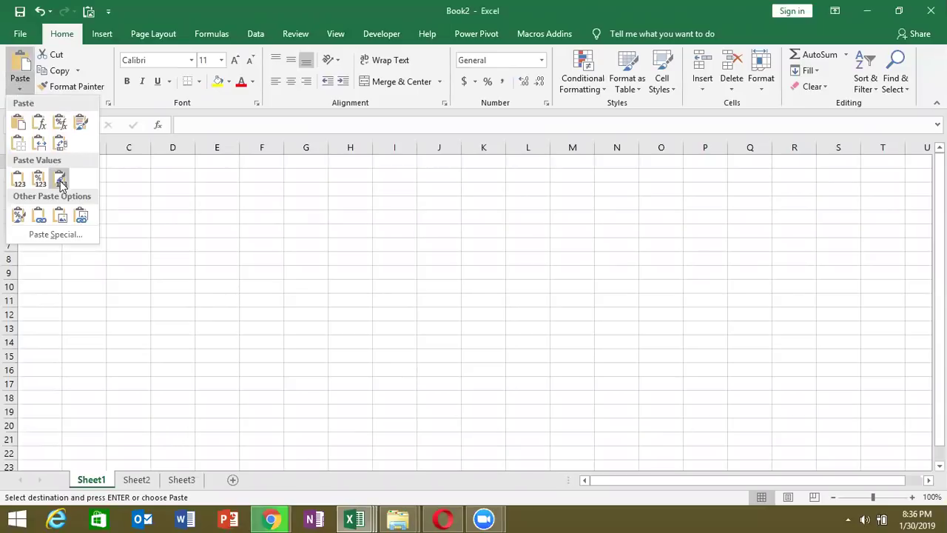
pyautogui.click(55, 235)
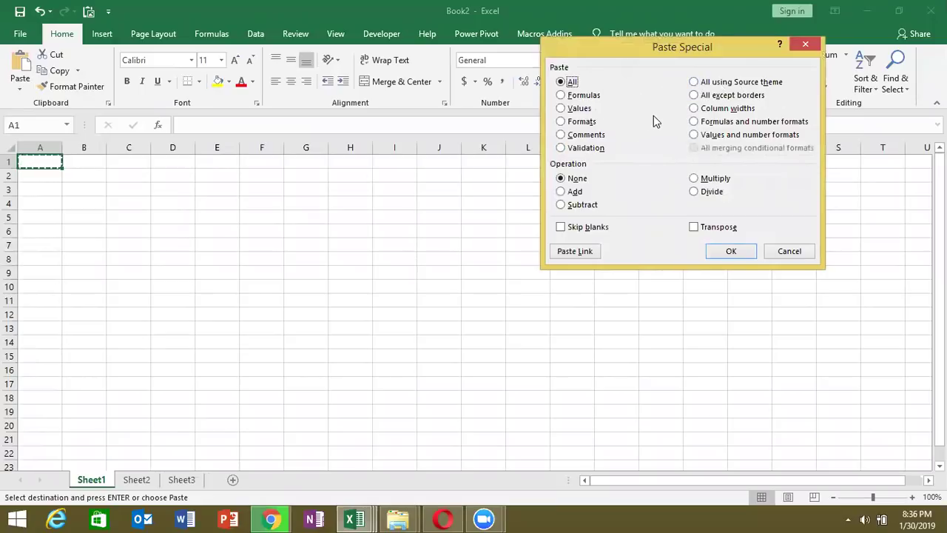
pyautogui.press('Escape')
pyautogui.press('Escape')
# Enter 20 in B3 and 30 in C3, copy the 30, and reselect B3
pyautogui.click(78, 191)
pyautogui.write('2')
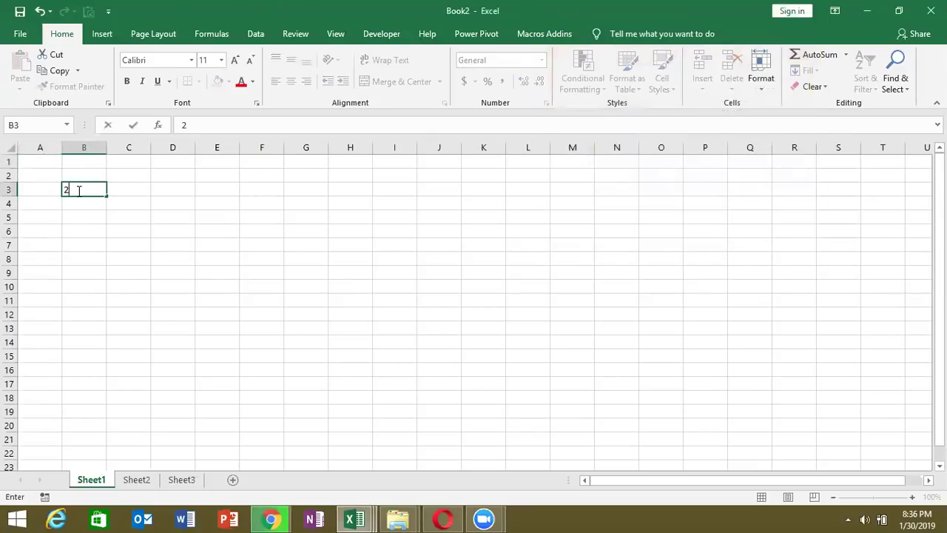
pyautogui.write('0')
pyautogui.press('Tab')
pyautogui.write('30')
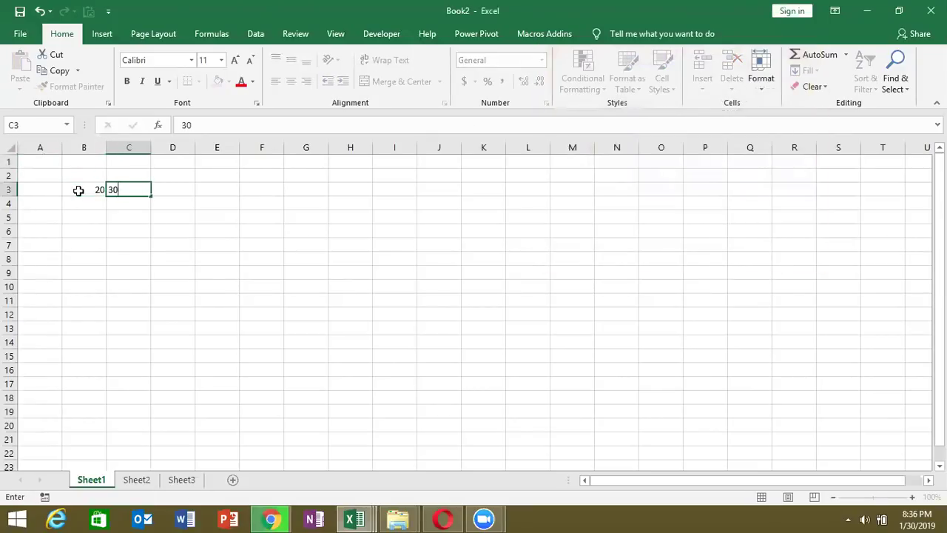
pyautogui.hotkey('ctrl', 'Return')
pyautogui.hotkey('ctrl', 'c')
pyautogui.click(78, 190)
# Paste Special the copied 30 onto B3 with the Add operation, turning 20 into 50
pyautogui.rightClick(78, 190)
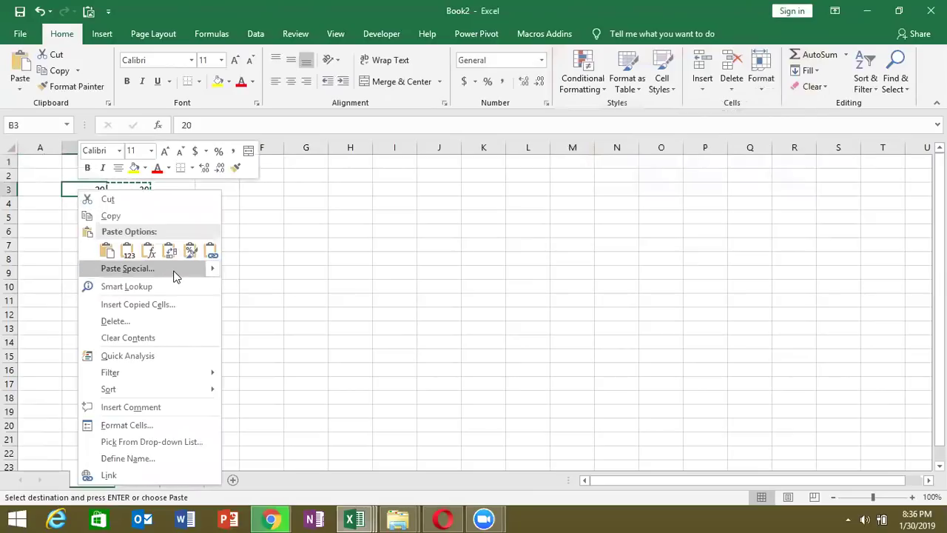
pyautogui.click(175, 271)
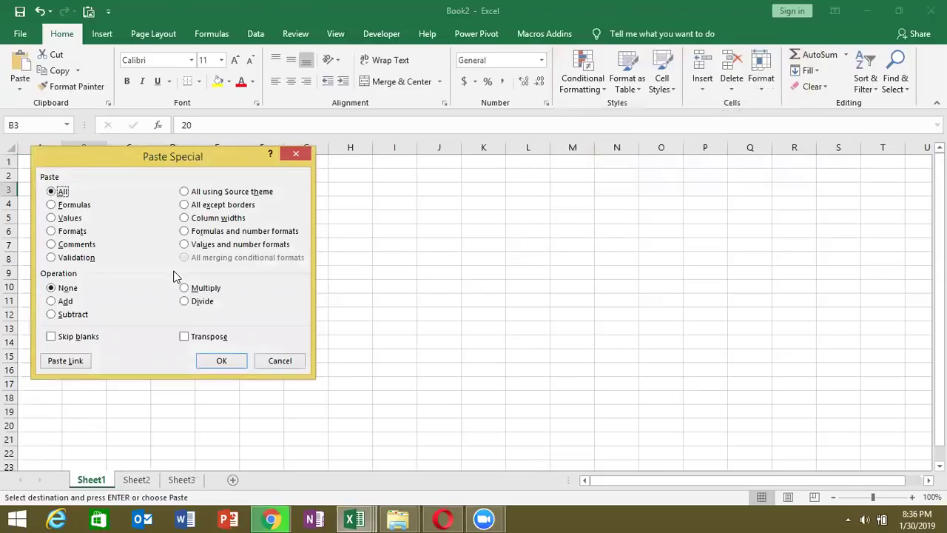
pyautogui.click(66, 303)
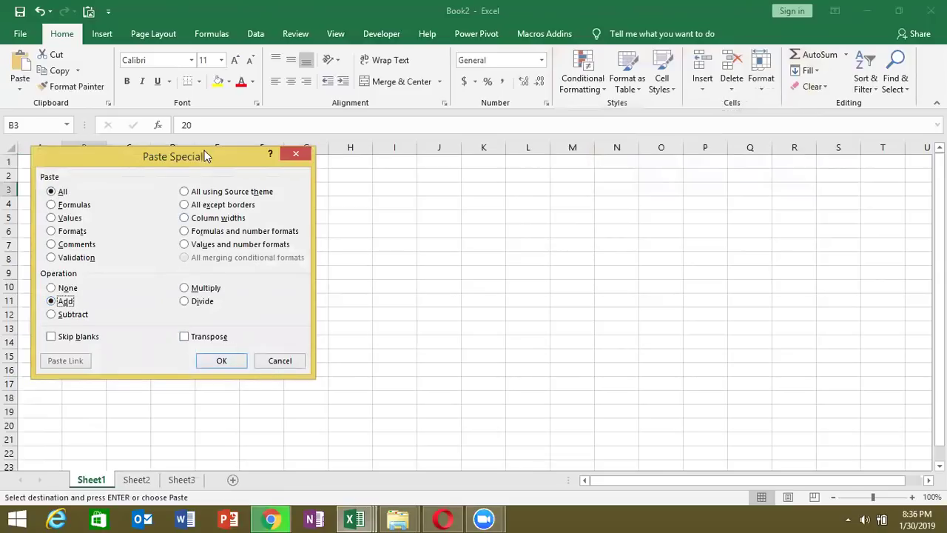
pyautogui.moveTo(207, 153); pyautogui.dragTo(467, 127)
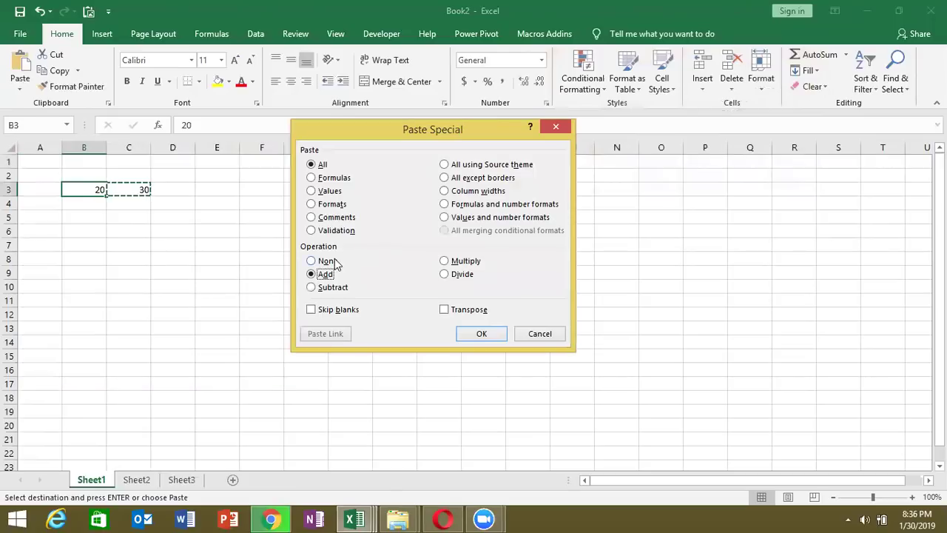
pyautogui.click(329, 261)
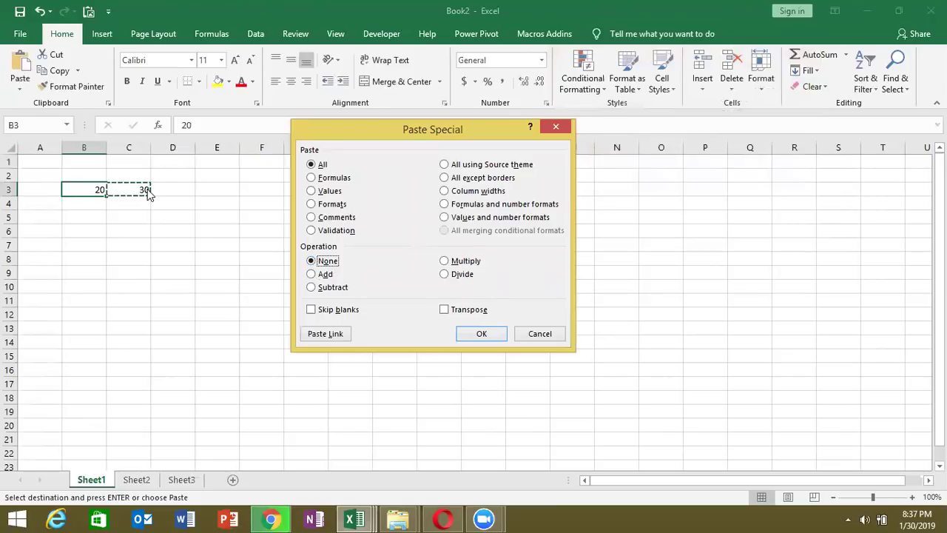
pyautogui.click(311, 278)
pyautogui.click(478, 337)
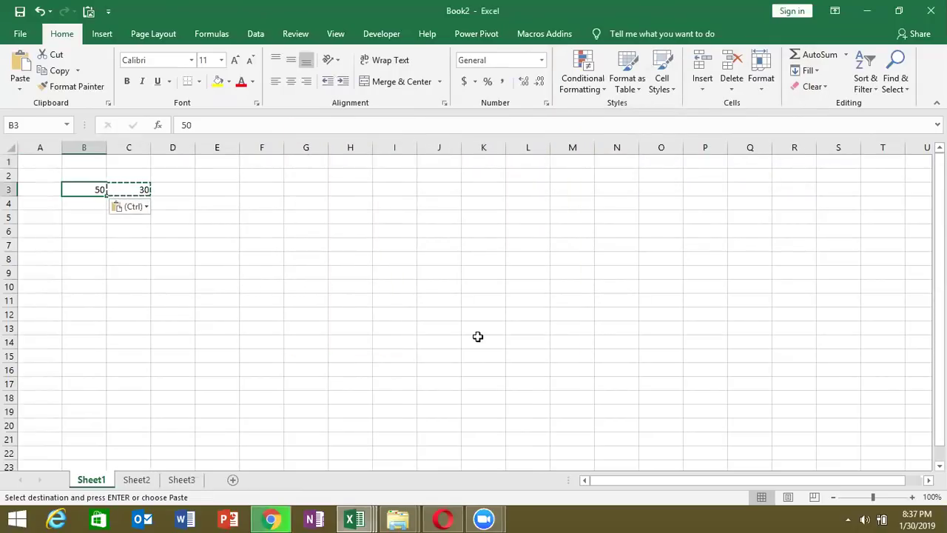
# Clear the values from B2:C3
pyautogui.press('ctrl')
pyautogui.press('ctrl')
pyautogui.moveTo(96, 177); pyautogui.dragTo(135, 189)
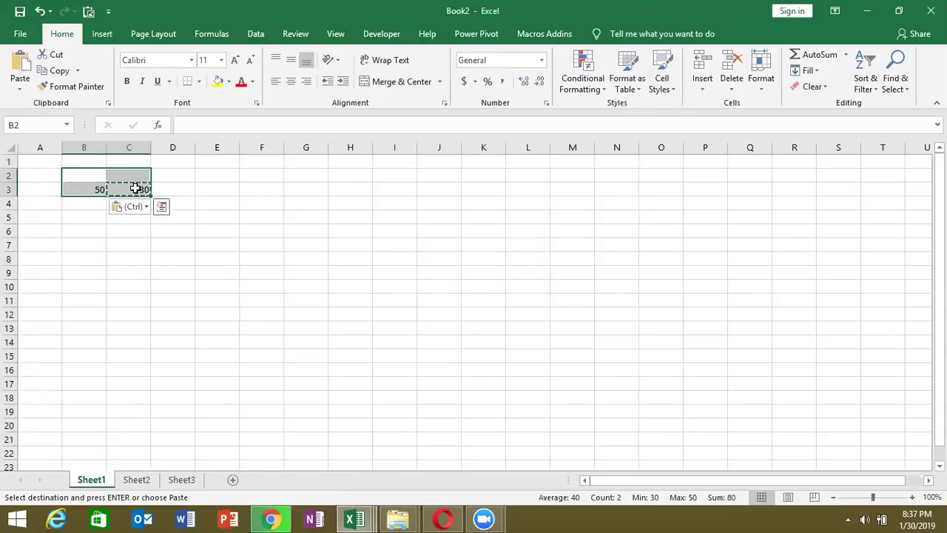
pyautogui.press('Delete')
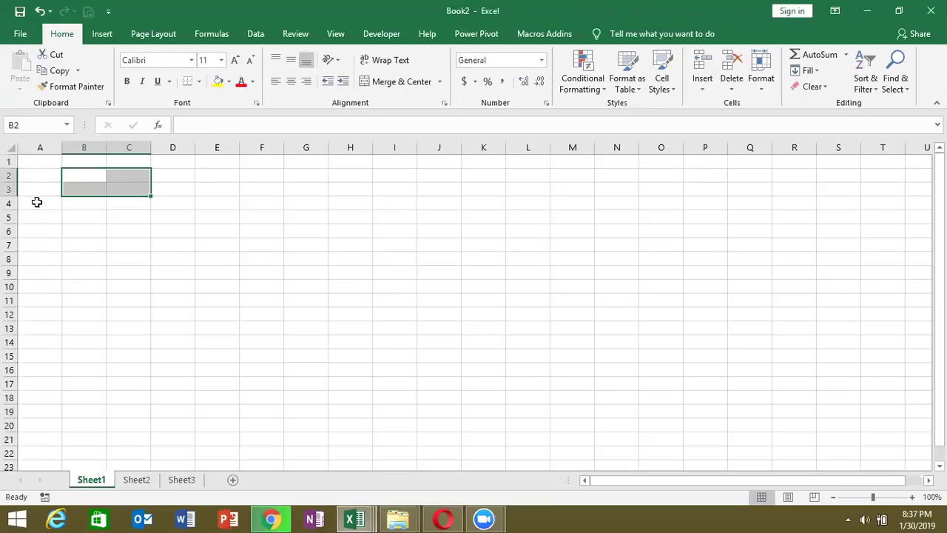
# Open Class_file from the recent workbooks and insert a new blank sheet
pyautogui.click(52, 174)
pyautogui.click(24, 37)
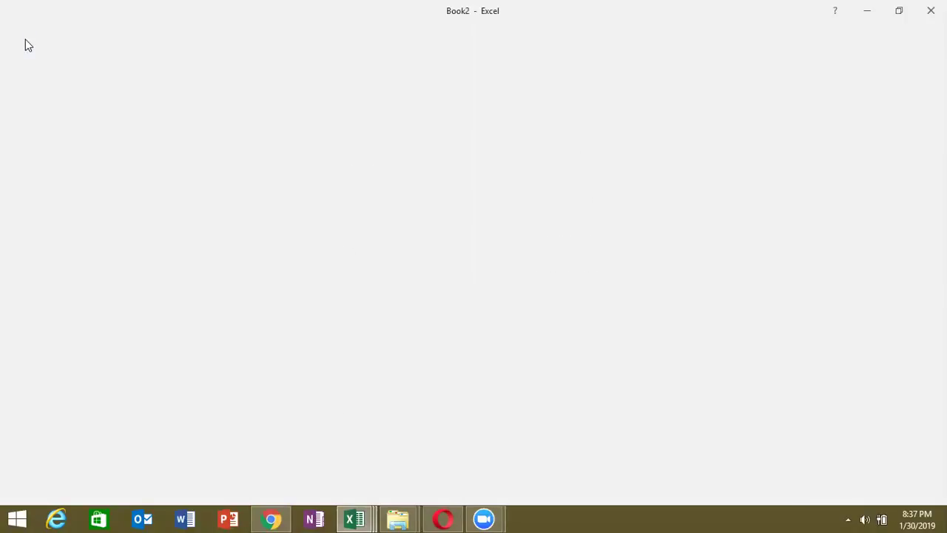
pyautogui.click(28, 119)
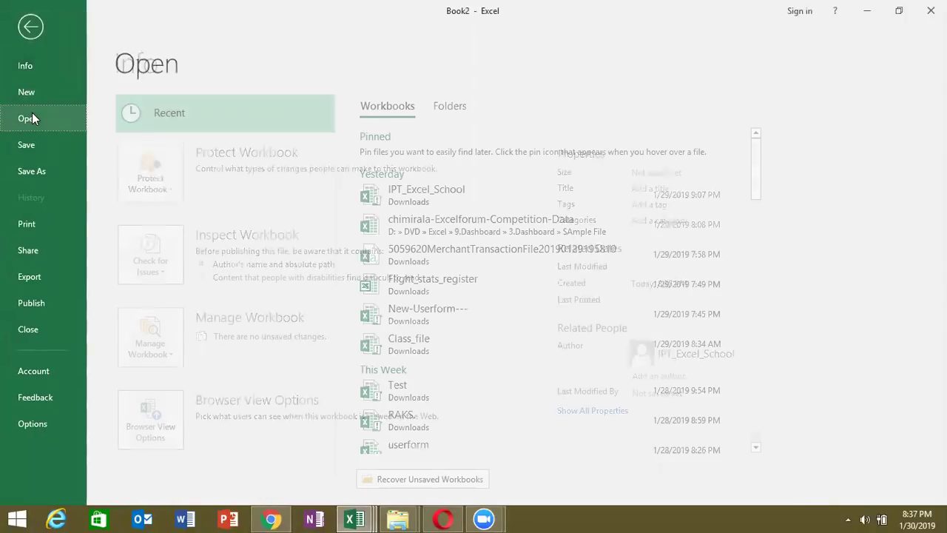
pyautogui.click(452, 336)
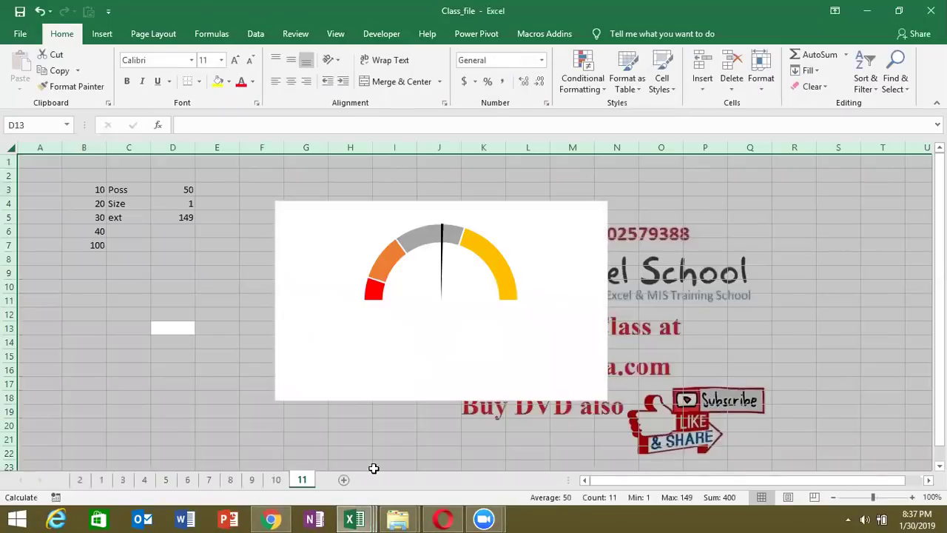
pyautogui.click(343, 479)
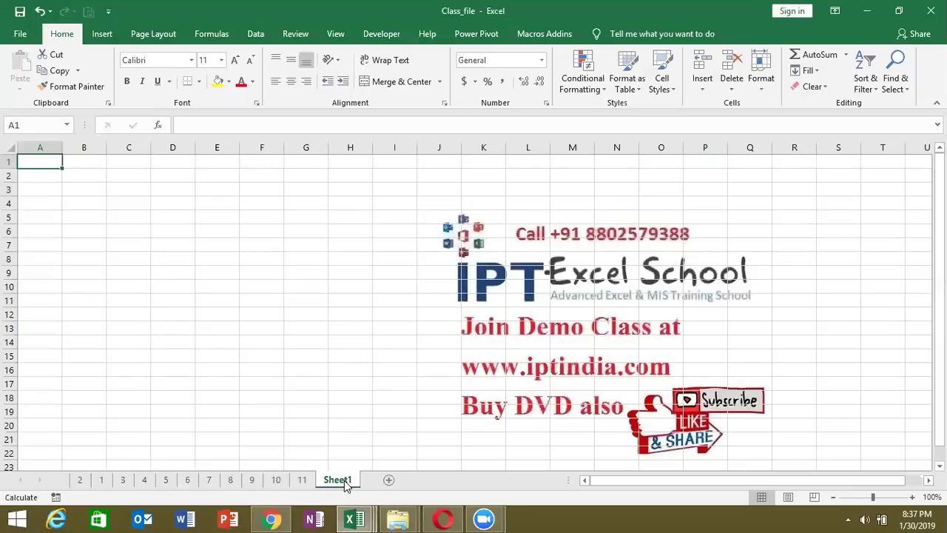
# Enter 20 in A1, then overwrite it with 20%
pyautogui.click(133, 245)
pyautogui.click(179, 255)
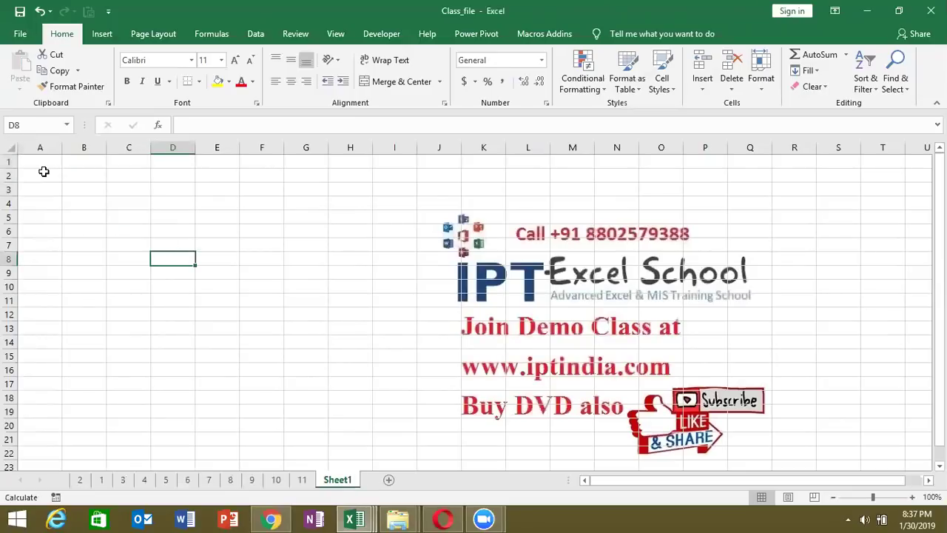
pyautogui.click(74, 186)
pyautogui.click(33, 164)
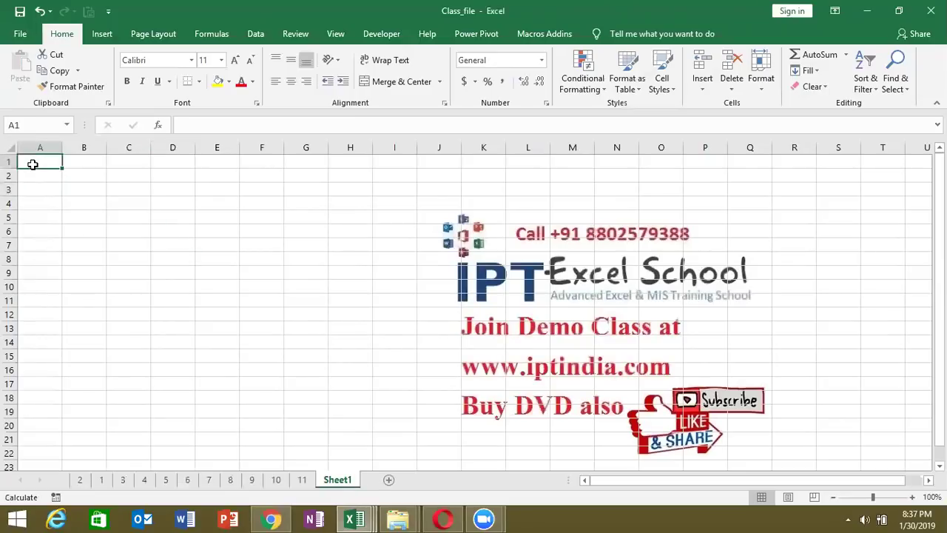
pyautogui.write('20')
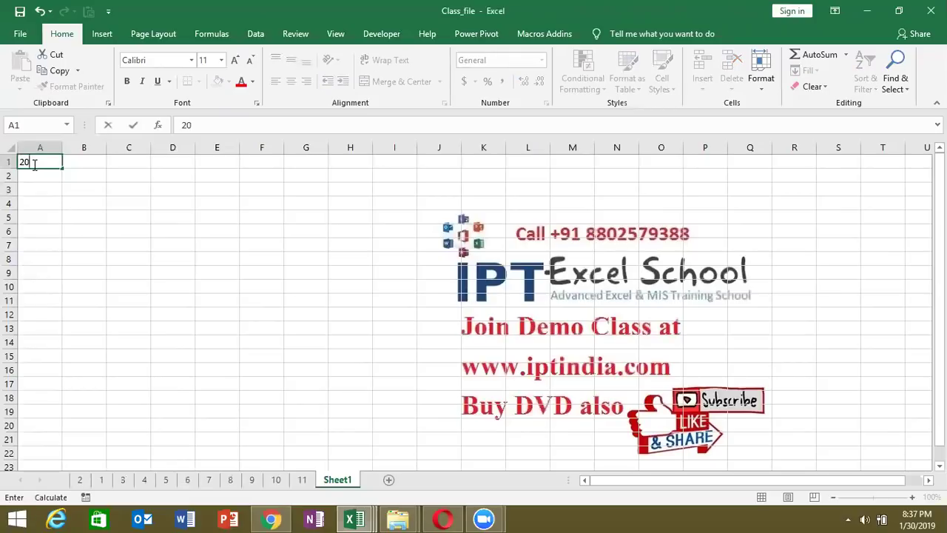
pyautogui.press('Return')
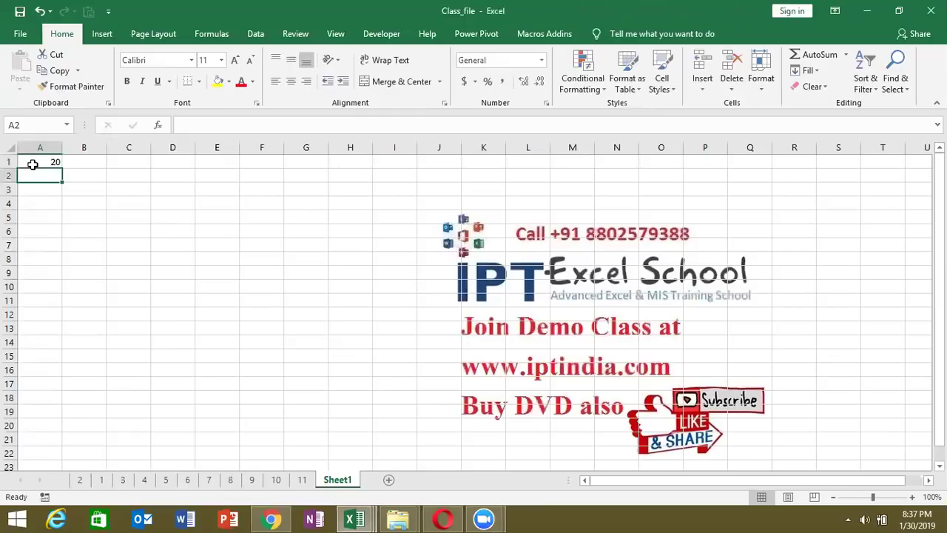
pyautogui.click(33, 164)
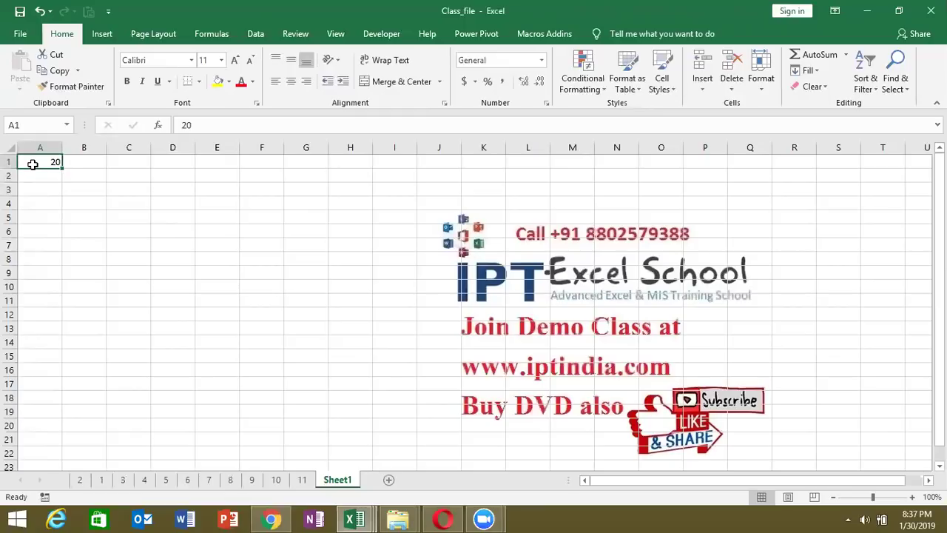
pyautogui.write('20%')
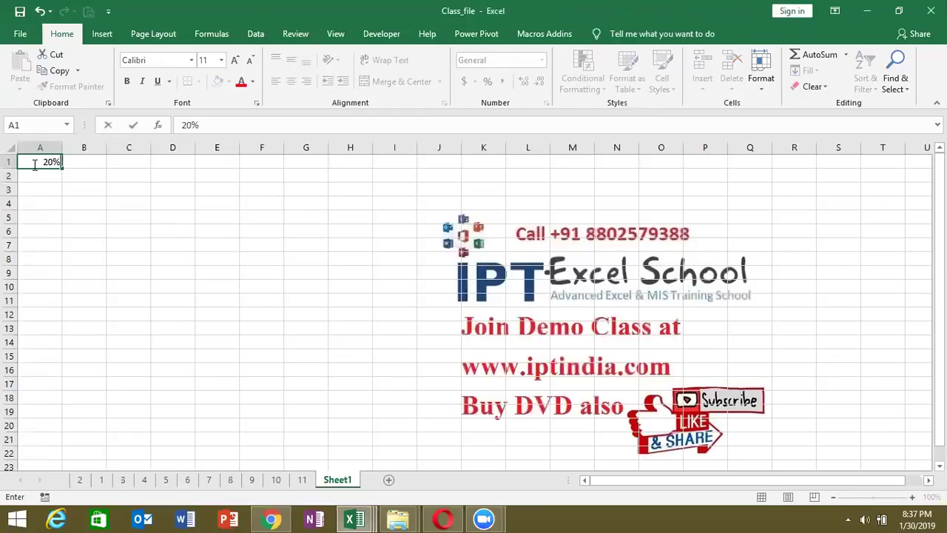
pyautogui.press('Return')
# Switch A1 to the General number format so it shows 0.2
pyautogui.click(32, 164)
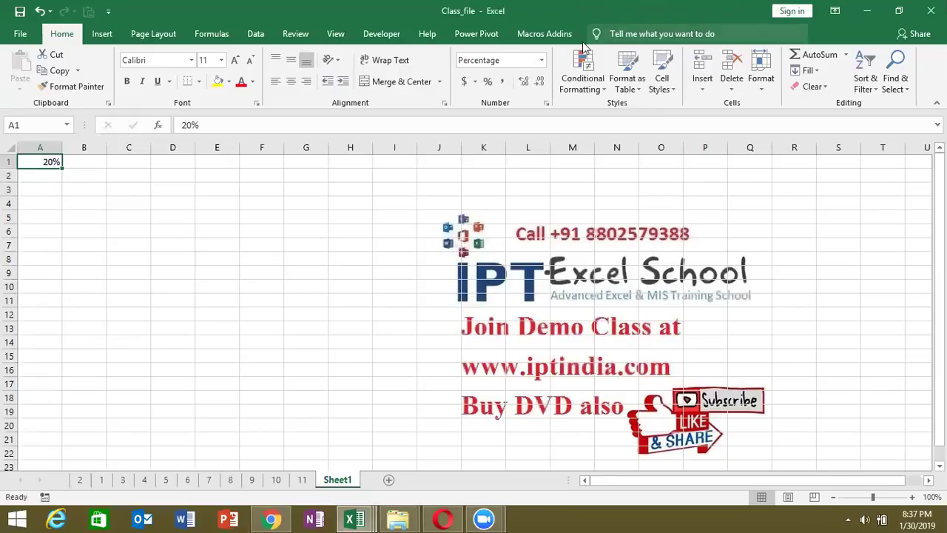
pyautogui.click(543, 62)
pyautogui.click(504, 85)
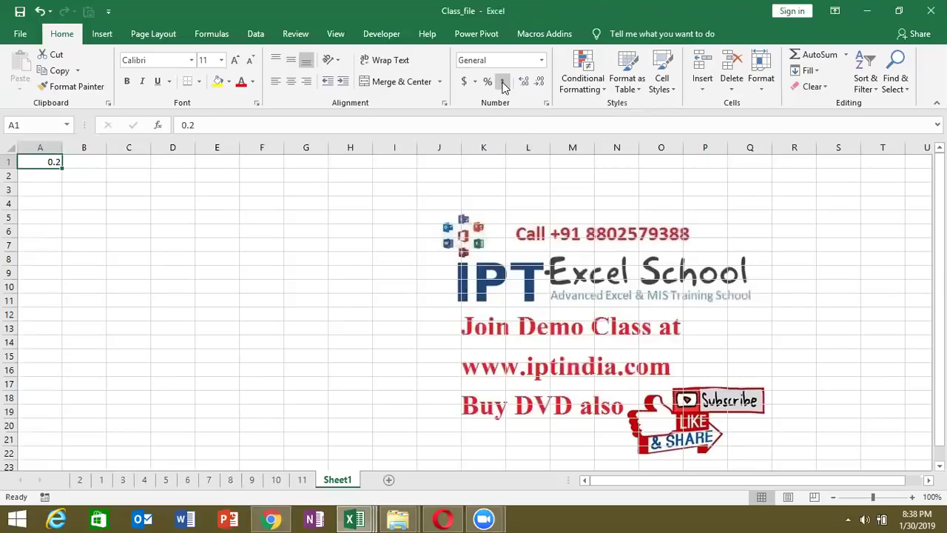
# Enter 20 in B1 and apply Percent Style, showing 2000%
pyautogui.press('Right')
pyautogui.write('20')
pyautogui.press('Return')
pyautogui.press('Up')
pyautogui.click(488, 82)
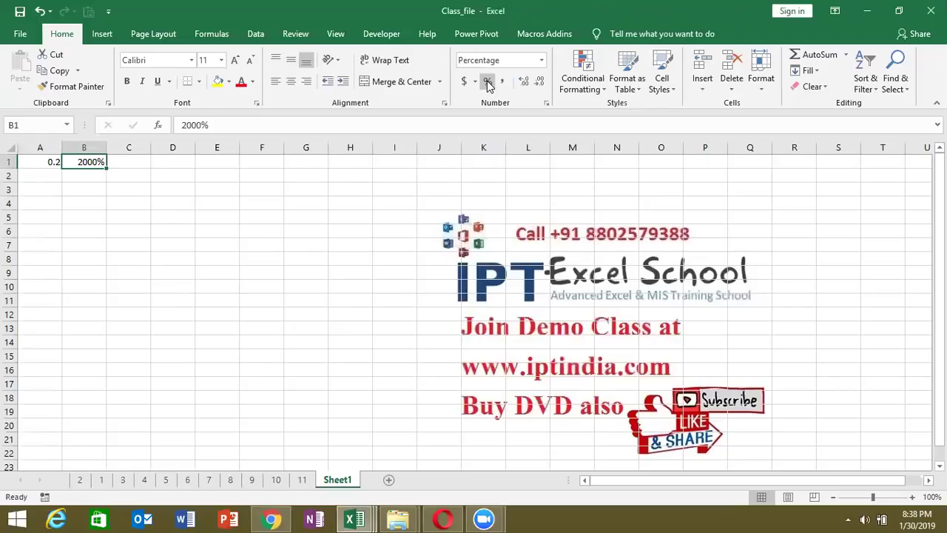
# Enter 1 in B2 and 100% in C2
pyautogui.press('Down')
pyautogui.write('1')
pyautogui.press('Right')
pyautogui.write('100')
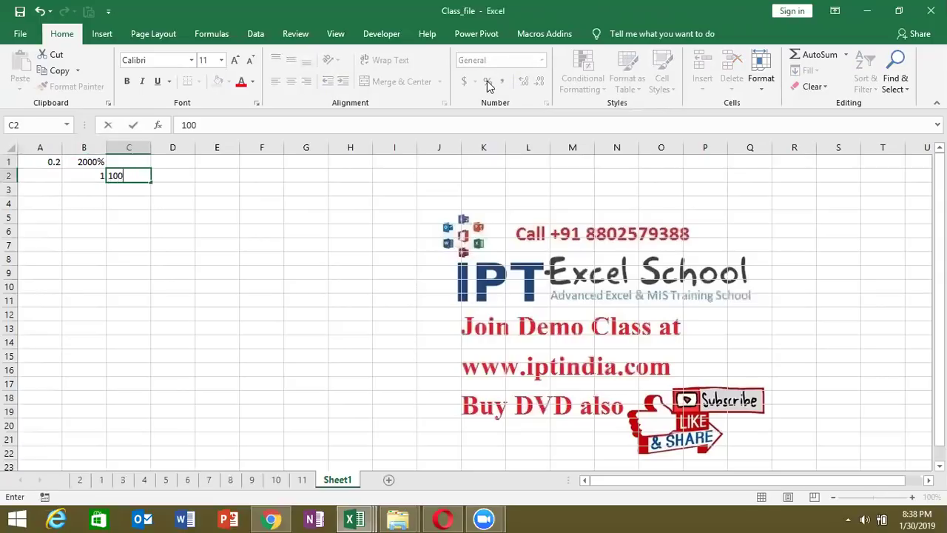
pyautogui.write('%')
pyautogui.press('Return')
pyautogui.press('Up')
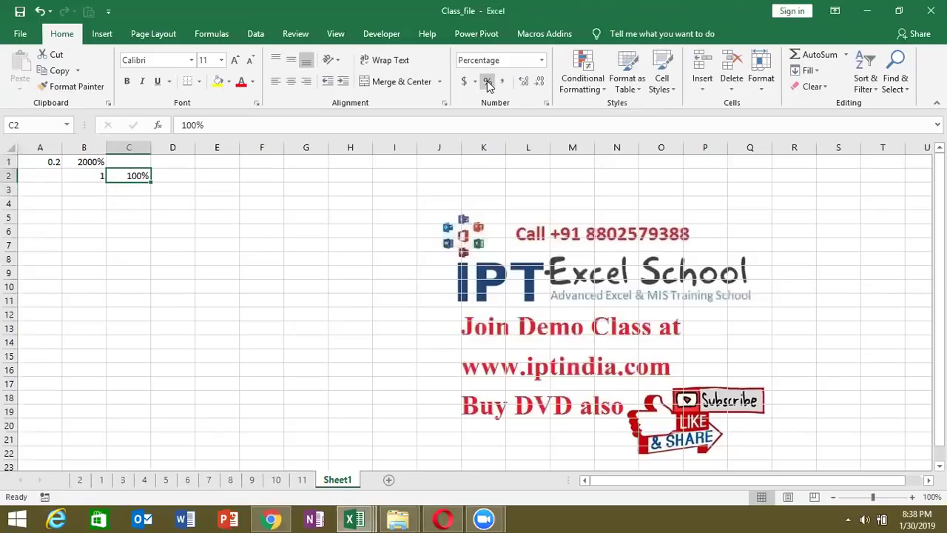
# Enter 0.2 in D1 and apply Percent Style so it reads 20%
pyautogui.press('Up')
pyautogui.press('Right')
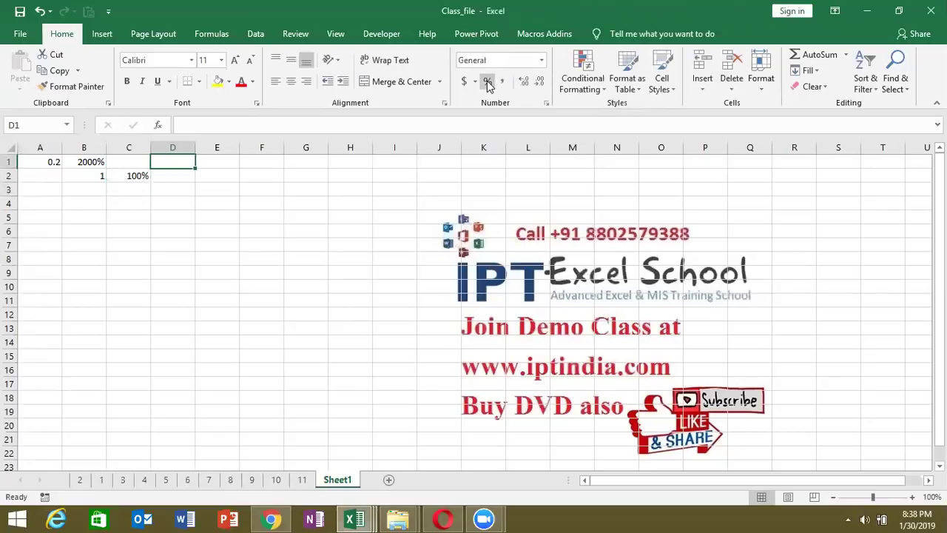
pyautogui.write('0.2')
pyautogui.press('Return')
pyautogui.press('Up')
pyautogui.click(488, 83)
pyautogui.click(488, 83)
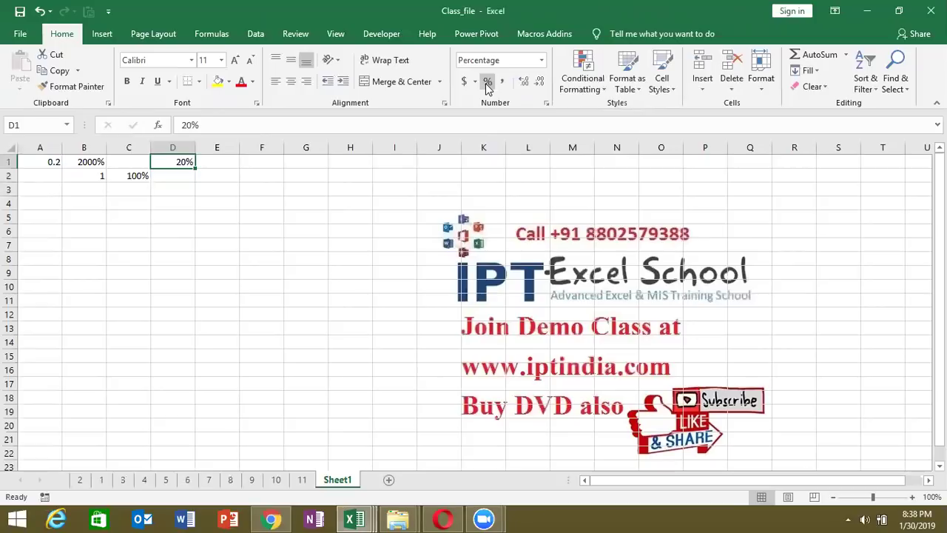
# Select rows 1 and 2 and clear their contents
pyautogui.press('Left')
pyautogui.press('Left')
pyautogui.press('Left')
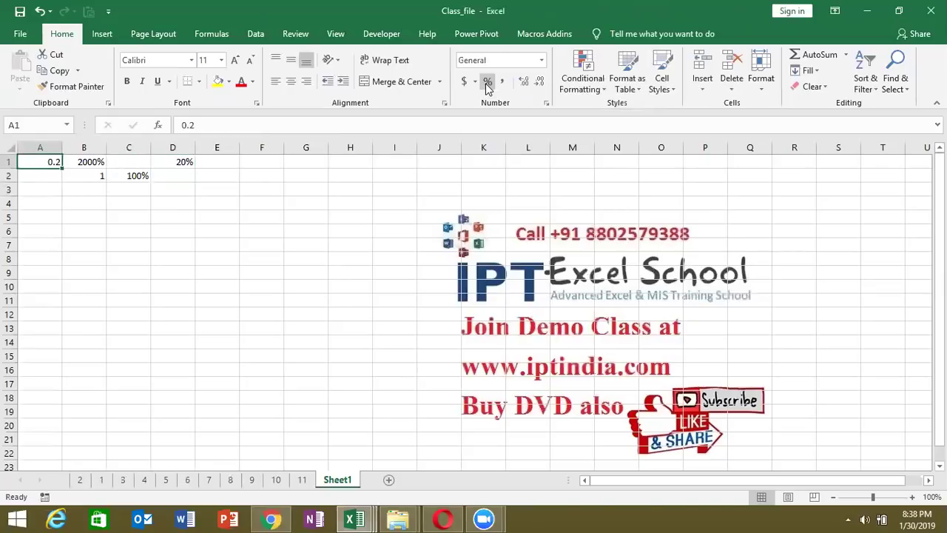
pyautogui.hotkey('shift', 'space')
pyautogui.hotkey('shift', 'Down')
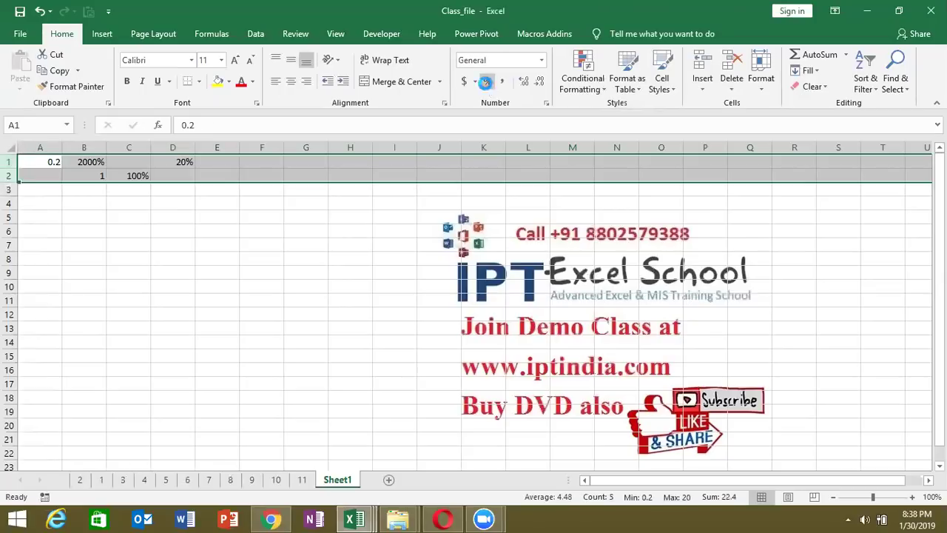
pyautogui.press('Delete')
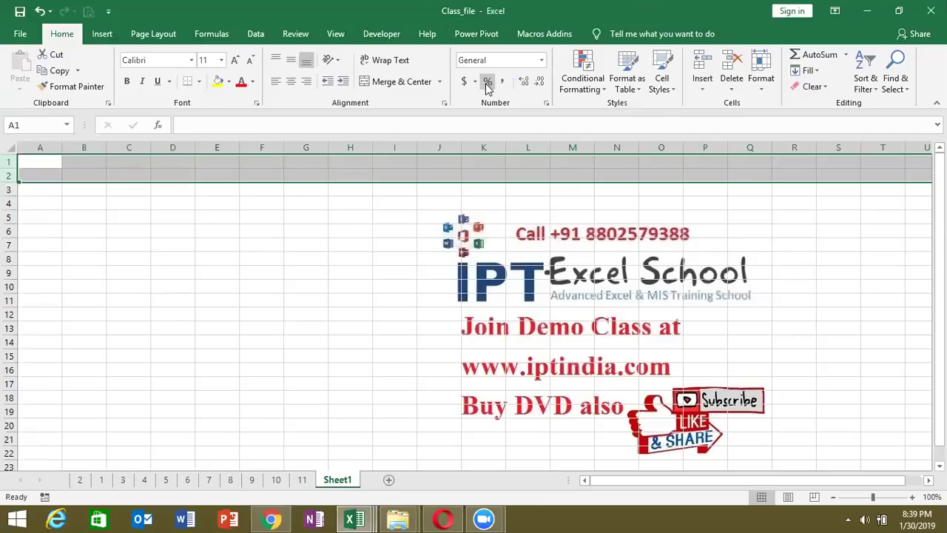
# Enter a % label in A1
pyautogui.press('Down')
pyautogui.press('Up')
pyautogui.write('%')
pyautogui.press('Return')
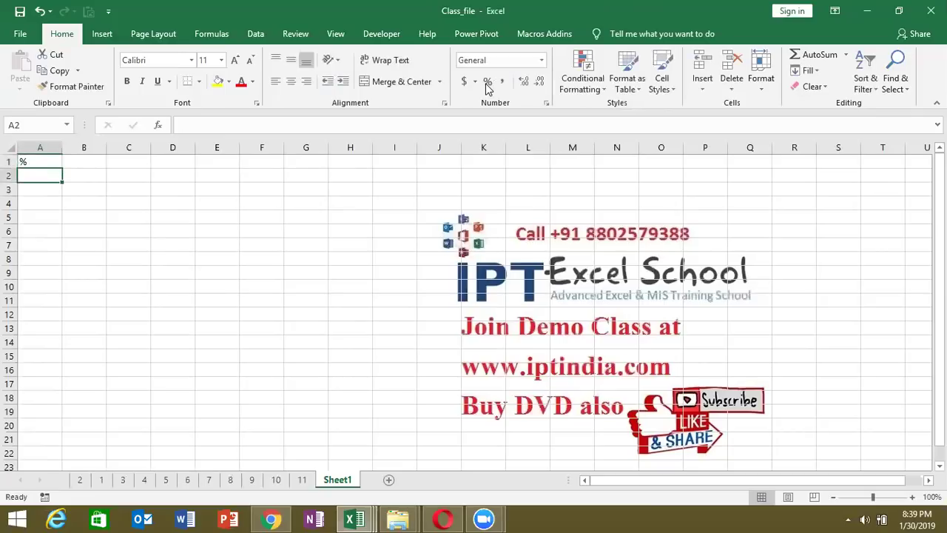
# Enter =RANDBETWEEN(10,90) in A2 and fill it across and down to I12
pyautogui.write('=ra')
pyautogui.press('Down')
pyautogui.press('Down')
pyautogui.press('Tab')
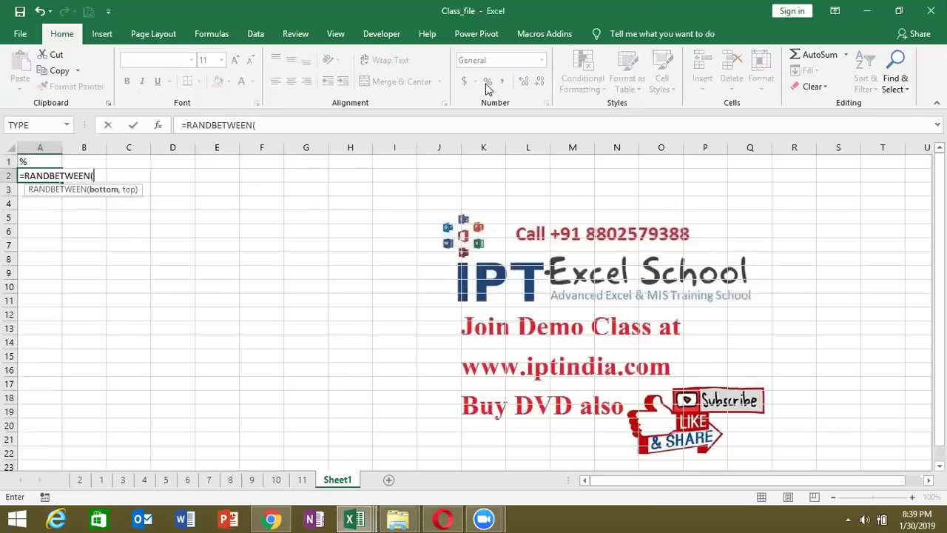
pyautogui.write('10,90')
pyautogui.press('Return')
pyautogui.press('Up')
pyautogui.hotkey('shift', 'Right')
pyautogui.hotkey('shift', 'Right')
pyautogui.hotkey('shift', 'Right')
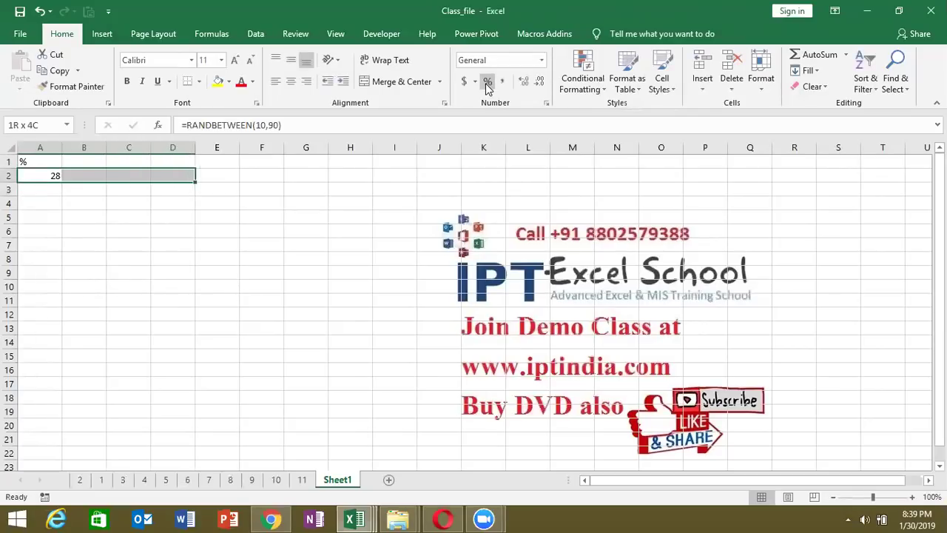
pyautogui.hotkey('shift', 'Right')
pyautogui.hotkey('shift', 'Right')
pyautogui.hotkey('shift', 'Right')
pyautogui.hotkey('shift', 'Right')
pyautogui.hotkey('shift', 'Right')
pyautogui.hotkey('shift', 'Down')
pyautogui.hotkey('shift', 'Down')
pyautogui.hotkey('shift', 'Down')
pyautogui.hotkey('shift', 'Down')
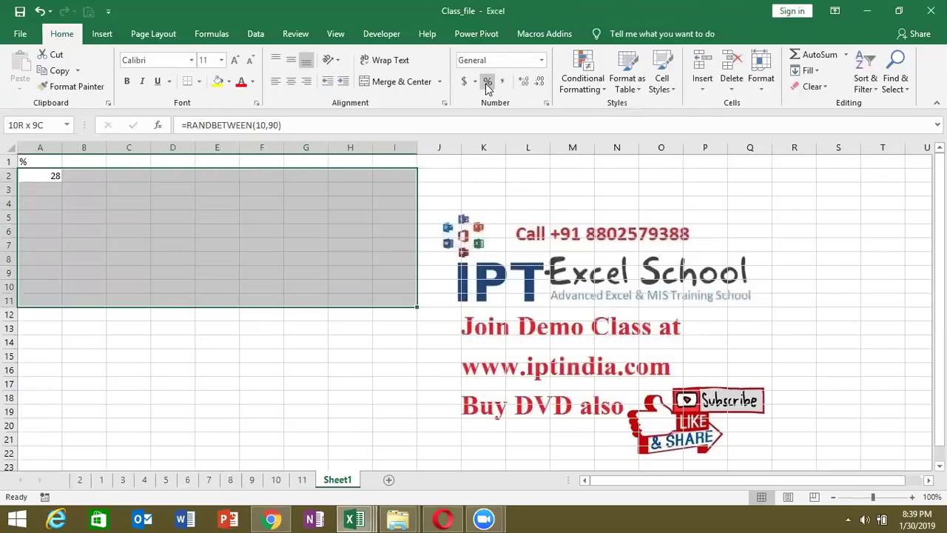
pyautogui.hotkey('shift', 'Down')
pyautogui.hotkey('ctrl', 'r')
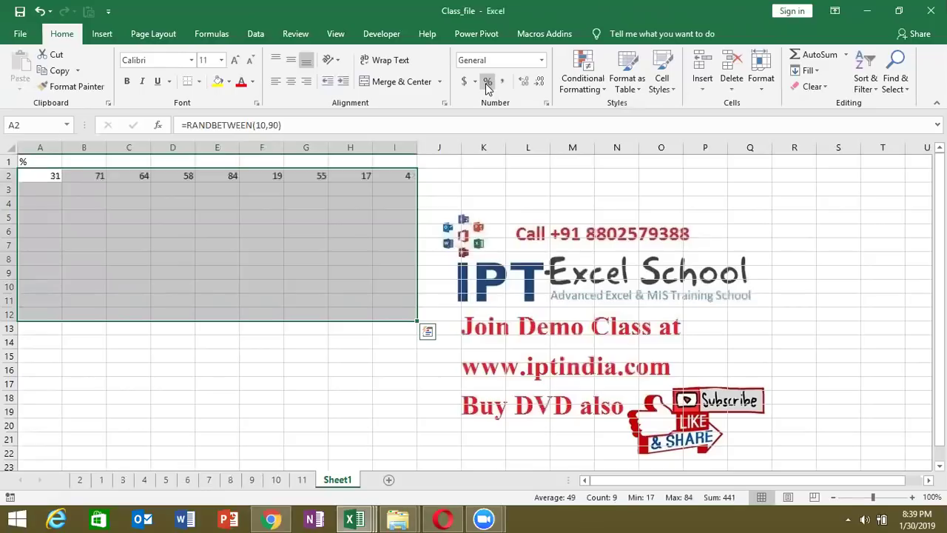
pyautogui.hotkey('ctrl', 'd')
# Copy the random-number block and paste it back as fixed values
pyautogui.hotkey('ctrl', 'c')
pyautogui.click(20, 81)
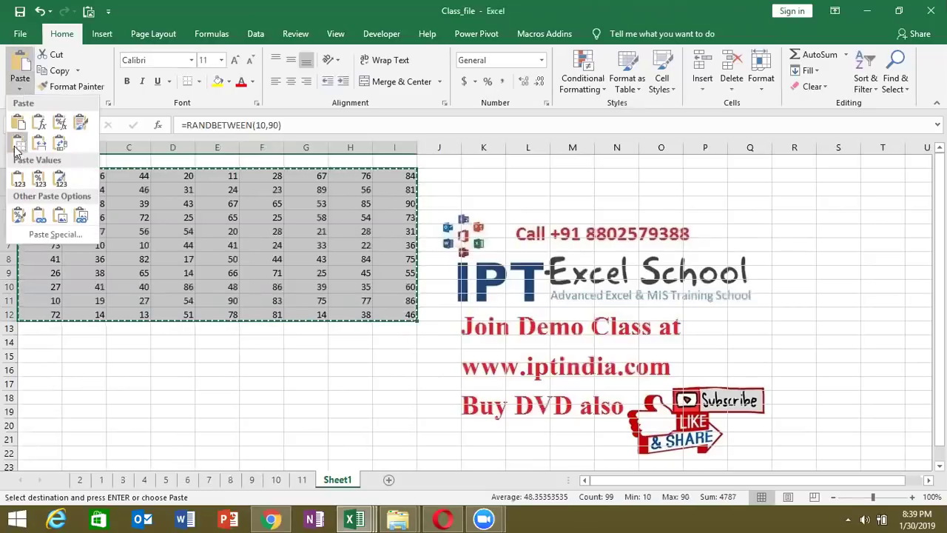
pyautogui.click(18, 179)
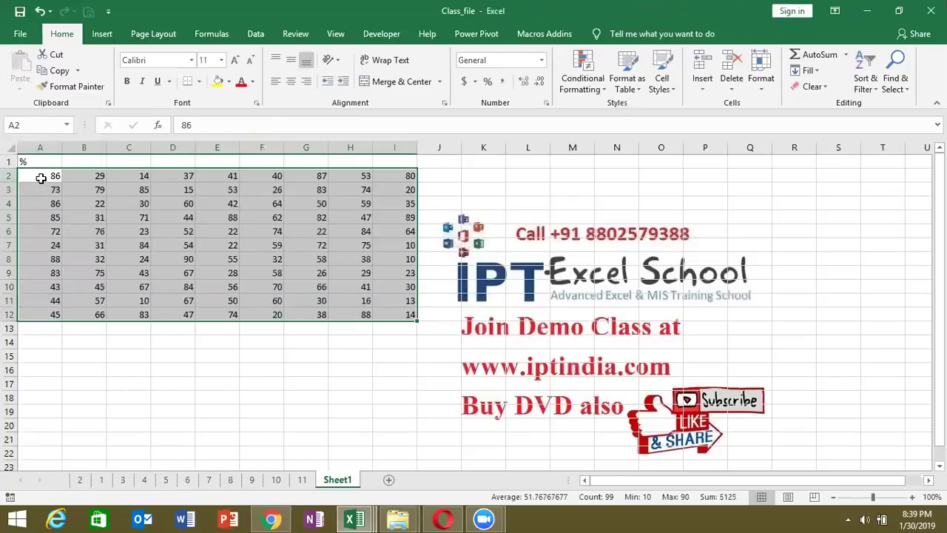
pyautogui.click(42, 178)
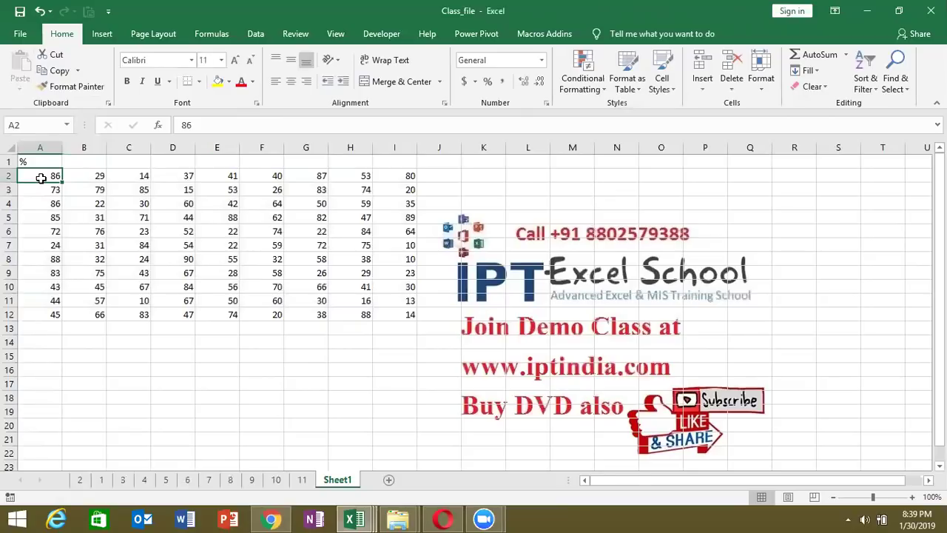
# Enter 500 in L2 and 86 in M2
pyautogui.click(519, 177)
pyautogui.write('50')
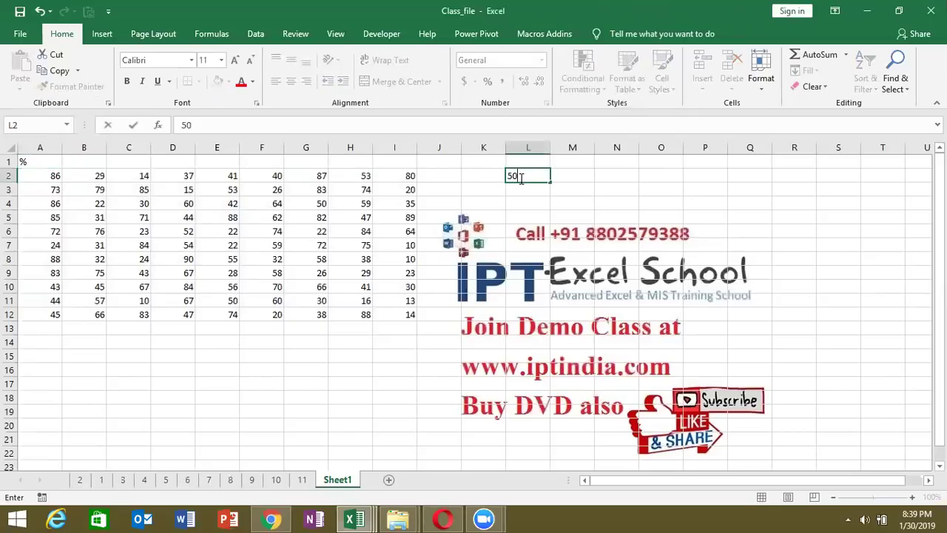
pyautogui.write('0')
pyautogui.press('Tab')
pyautogui.write('86')
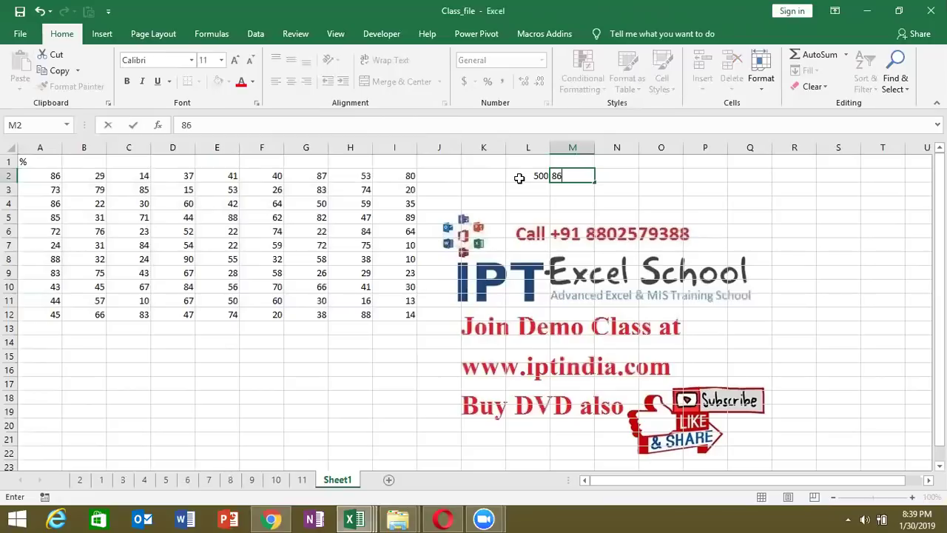
pyautogui.press('Return')
# Re-enter M2 as 86%
pyautogui.press('Up')
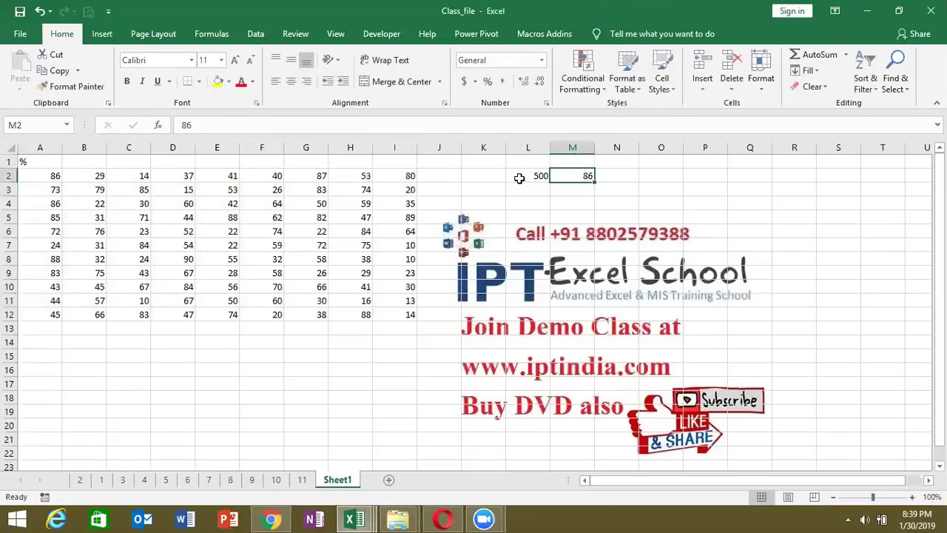
pyautogui.press('BackSpace')
pyautogui.write('86')
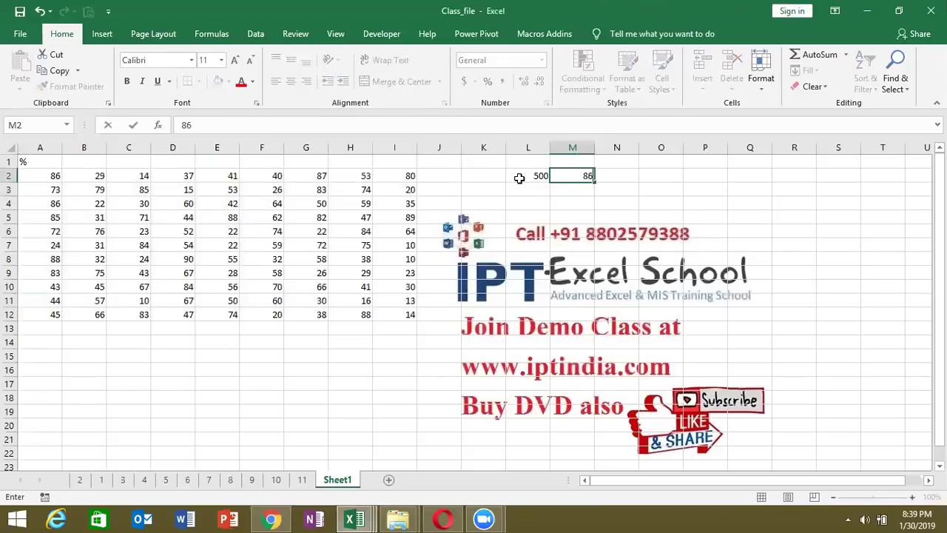
pyautogui.write('%')
pyautogui.press('Return')
# Enter the formula =L2*M2 in N2 to get 86% of 500
pyautogui.press('Right')
pyautogui.press('Up')
pyautogui.write('=')
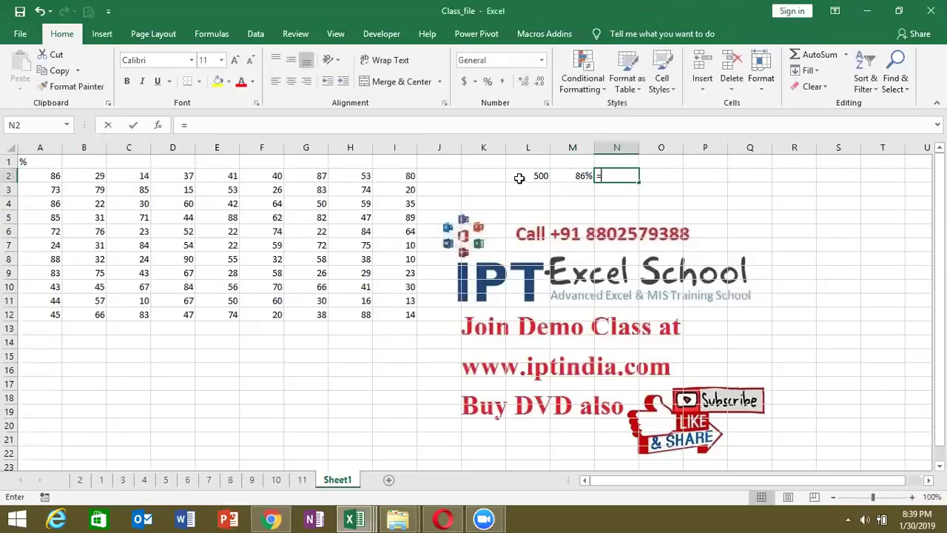
pyautogui.click(520, 178)
pyautogui.write('*M2')
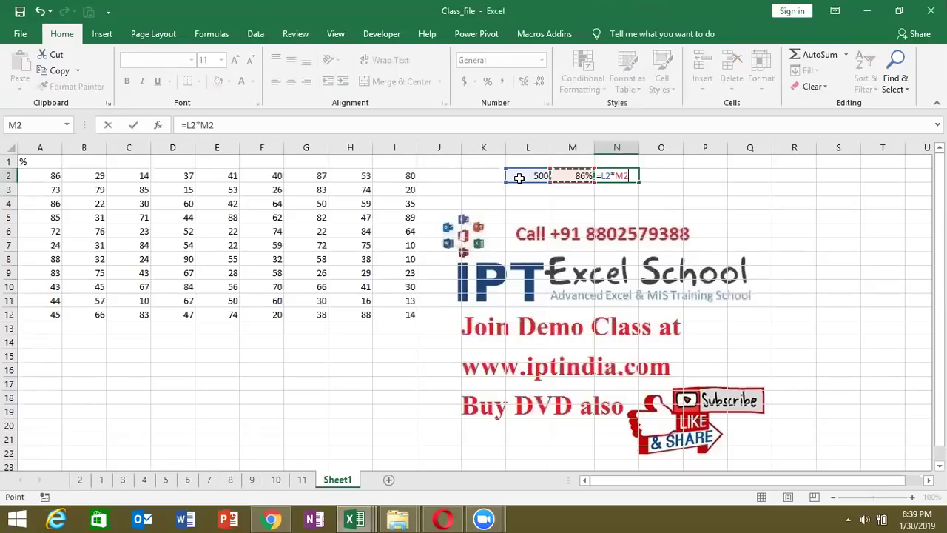
pyautogui.hotkey('ctrl', 'Return')
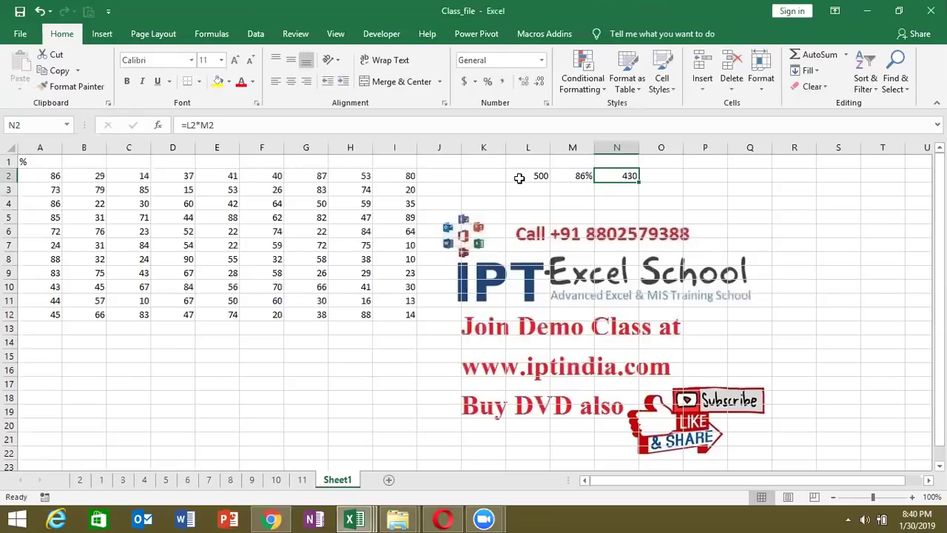
pyautogui.click(509, 201)
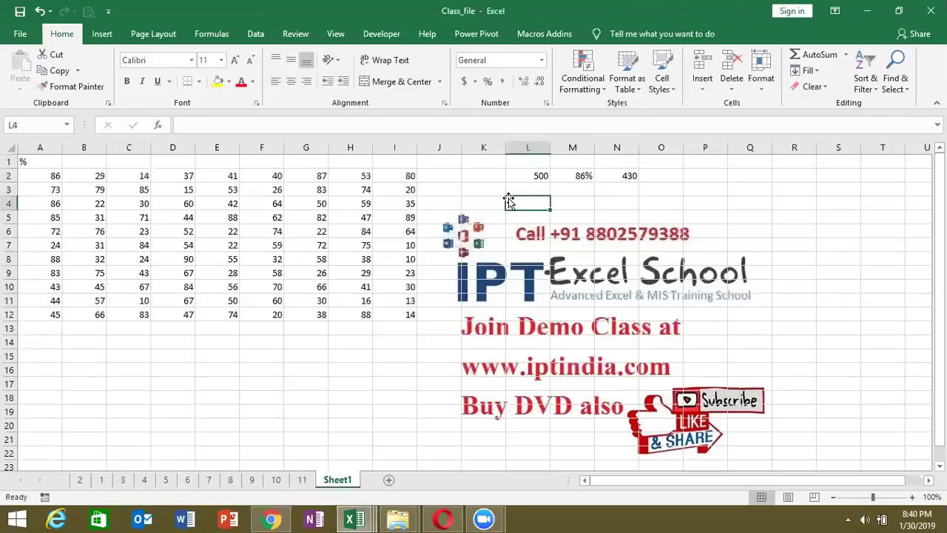
pyautogui.click(429, 176)
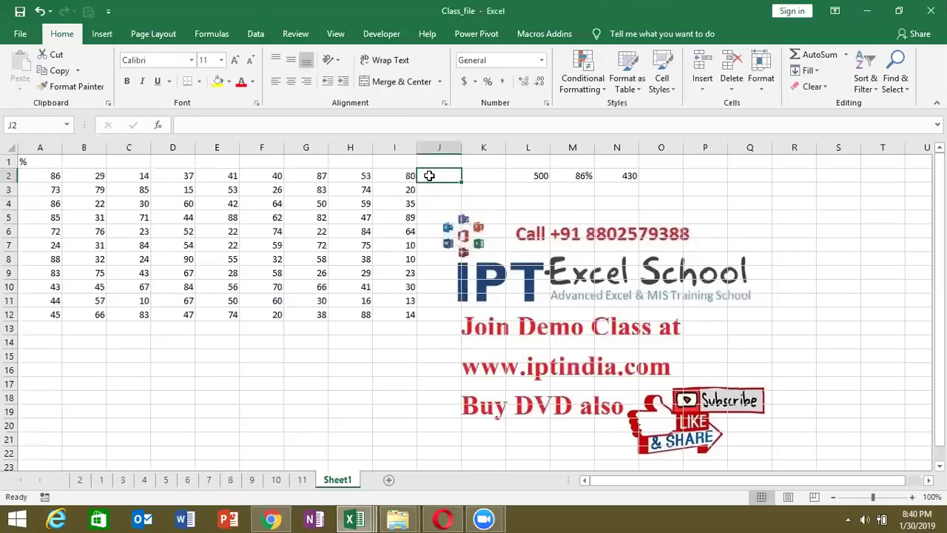
pyautogui.press('Left')
pyautogui.press('Left')
pyautogui.press('Left')
pyautogui.press('Left')
pyautogui.press('Left')
pyautogui.press('Left')
pyautogui.press('Left')
pyautogui.press('Left')
pyautogui.click(289, 123)
pyautogui.write('%')
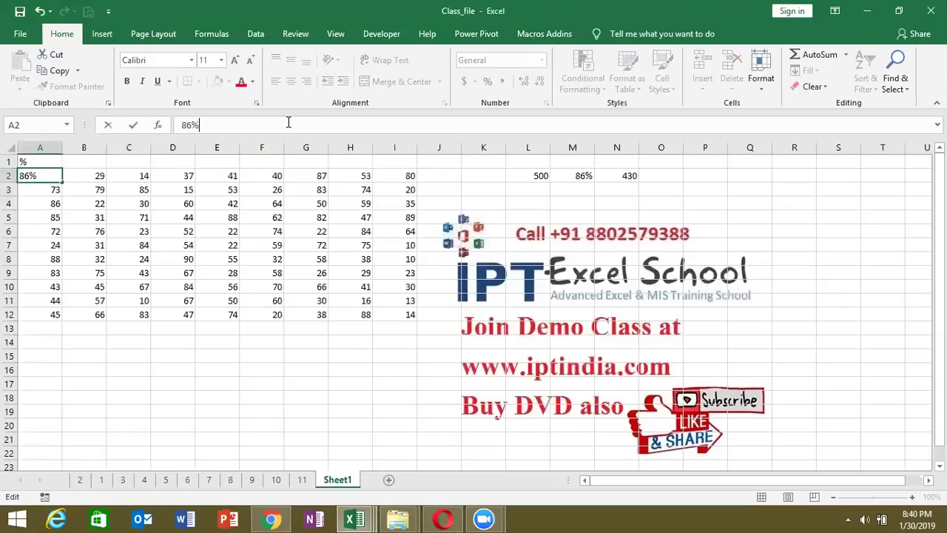
pyautogui.press('Return')
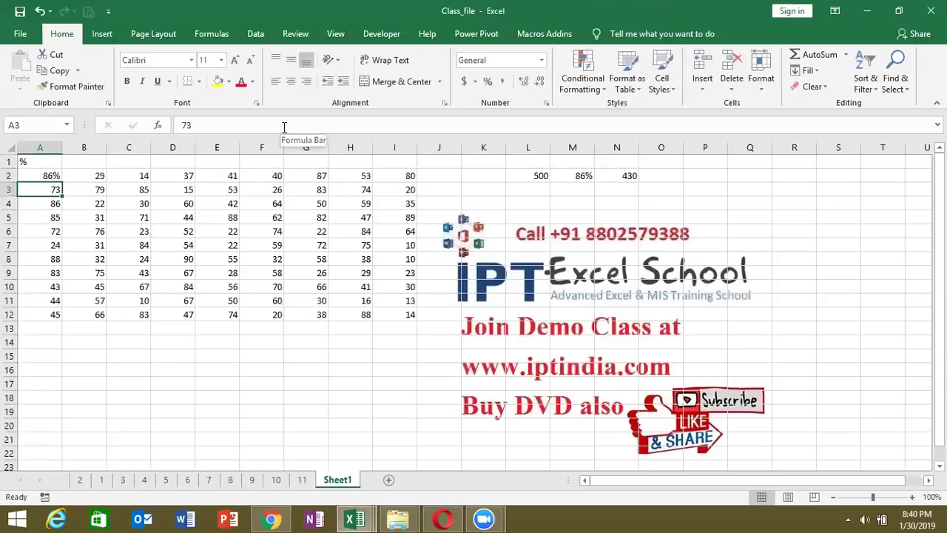
pyautogui.doubleClick(284, 127)
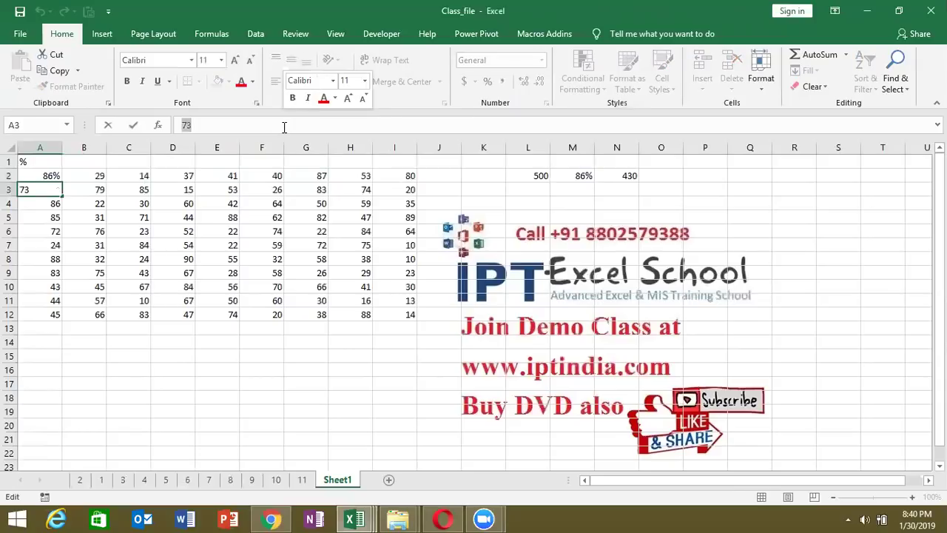
pyautogui.press('Escape')
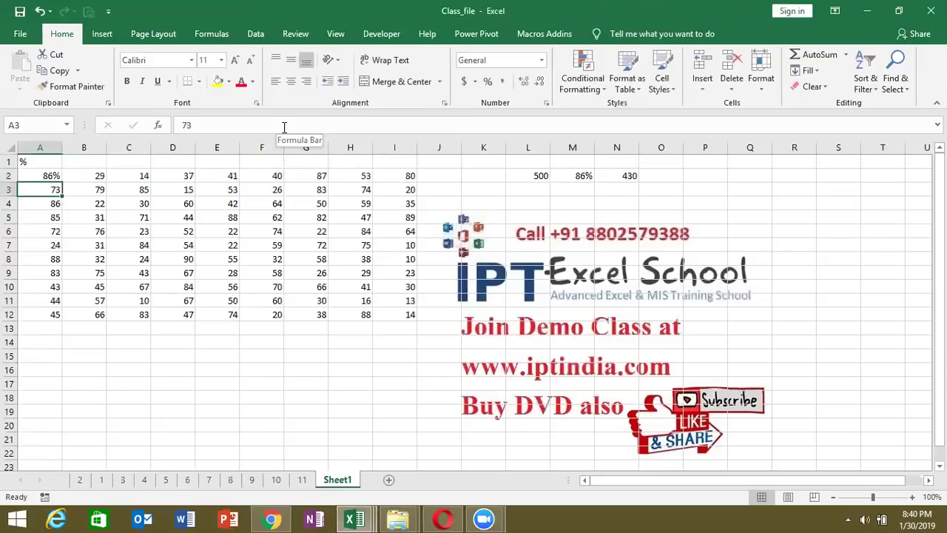
pyautogui.hotkey('ctrl', 'z')
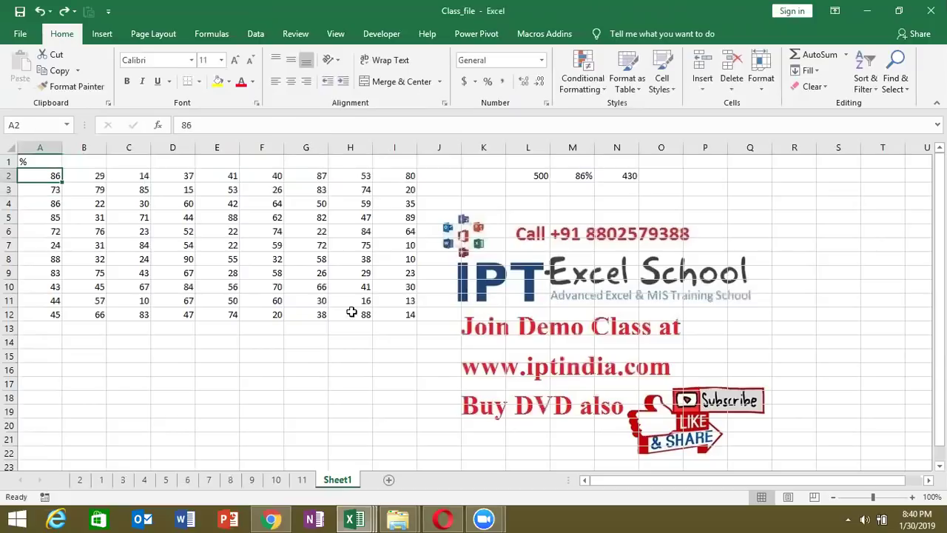
# Enter 100 in K3 and copy it
pyautogui.click(481, 191)
pyautogui.write('100')
pyautogui.press('Return')
pyautogui.click(480, 191)
pyautogui.hotkey('ctrl', 'c')
# Paste Special Divide the 100 onto A2:I12 and apply Percent Style
pyautogui.moveTo(44, 175)
pyautogui.mouseDown()
pyautogui.moveTo(362, 233)
pyautogui.moveTo(403, 311)
pyautogui.mouseUp()
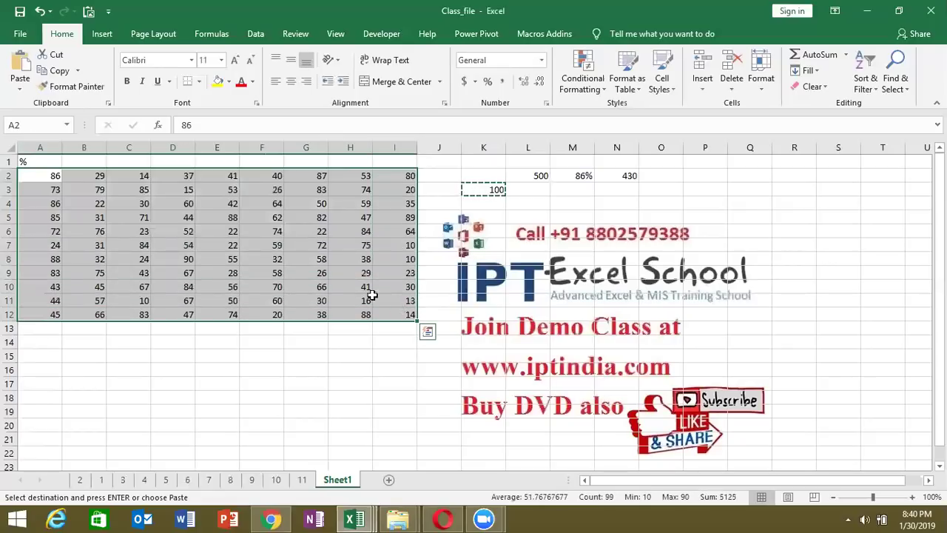
pyautogui.rightClick(334, 241)
pyautogui.click(387, 285)
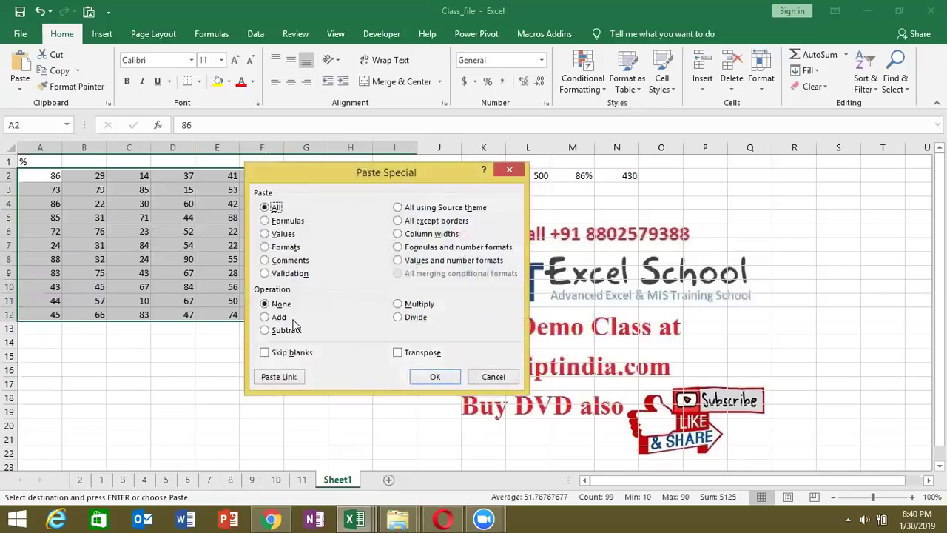
pyautogui.click(400, 317)
pyautogui.click(441, 376)
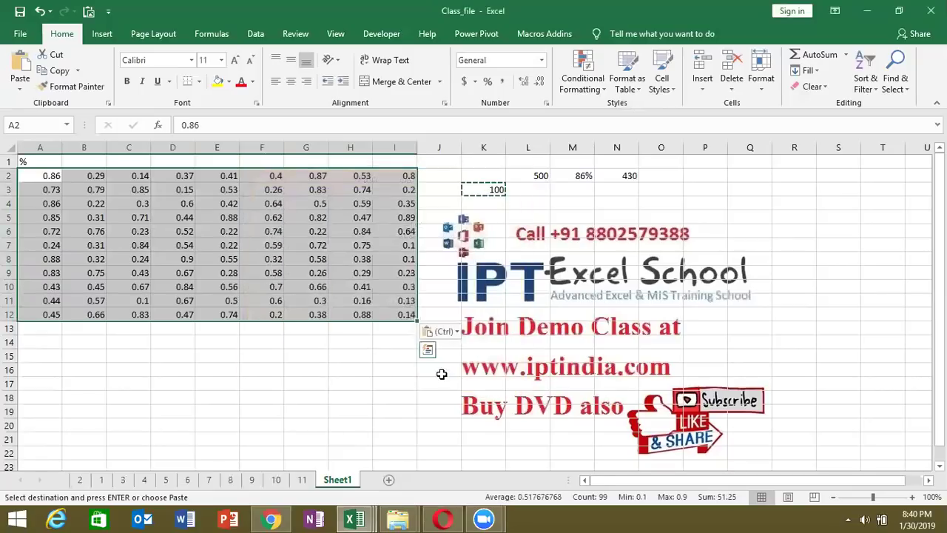
pyautogui.click(486, 81)
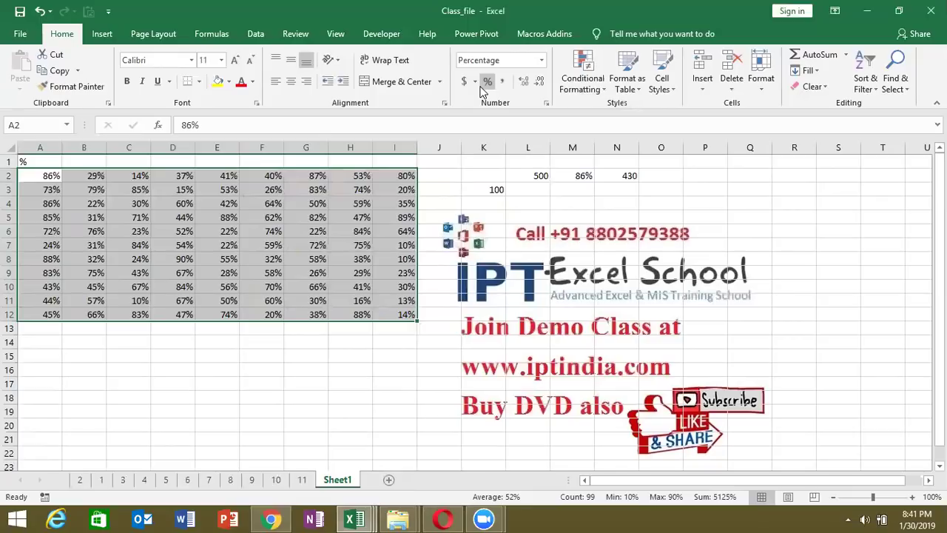
# On a new sheet, add a Name heading in A1 and fill a name down to row 15
pyautogui.click(396, 484)
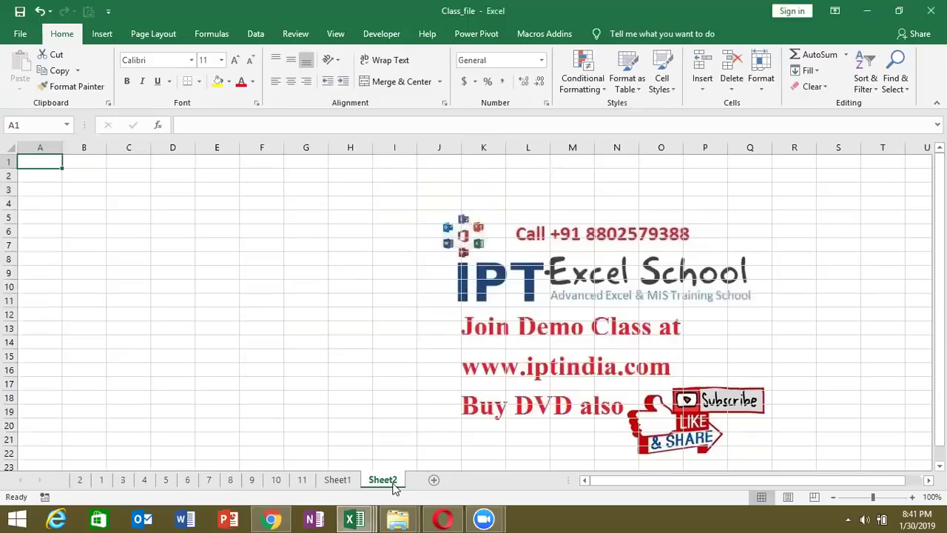
pyautogui.write('Name')
pyautogui.press('Return')
pyautogui.write('Puja')
pyautogui.press('Return')
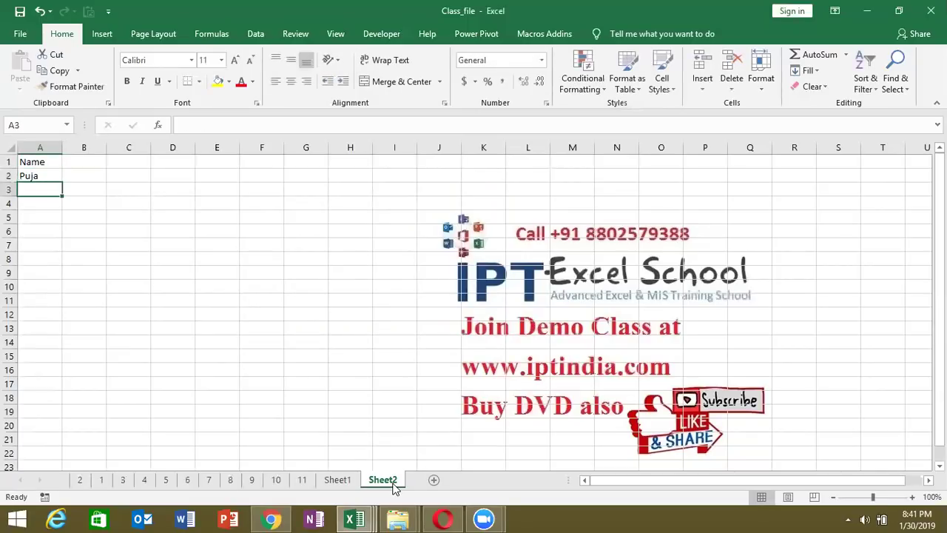
pyautogui.press('Up')
pyautogui.moveTo(62, 184); pyautogui.dragTo(56, 363)
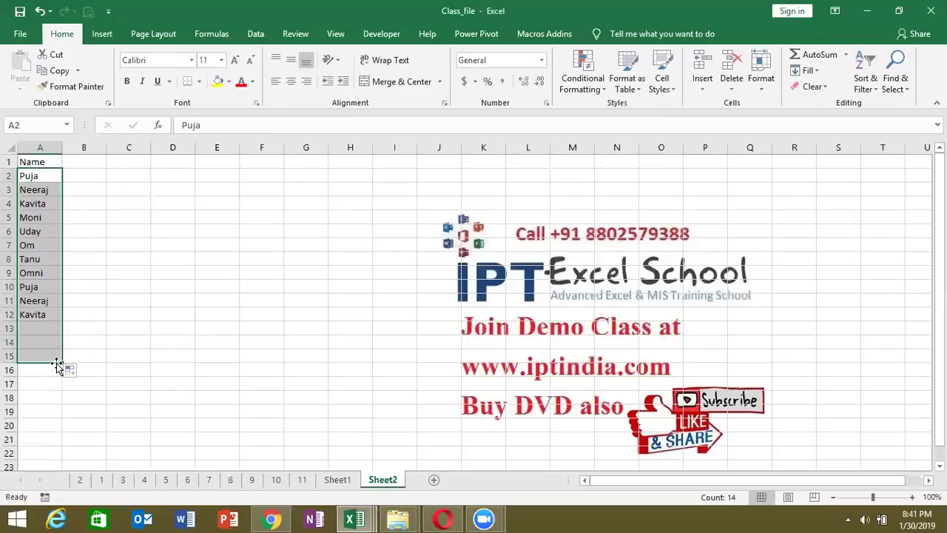
# Enter P-1 in B1 and fill the headers across to P-5 in F1
pyautogui.click(95, 161)
pyautogui.write('P-1')
pyautogui.press('Return')
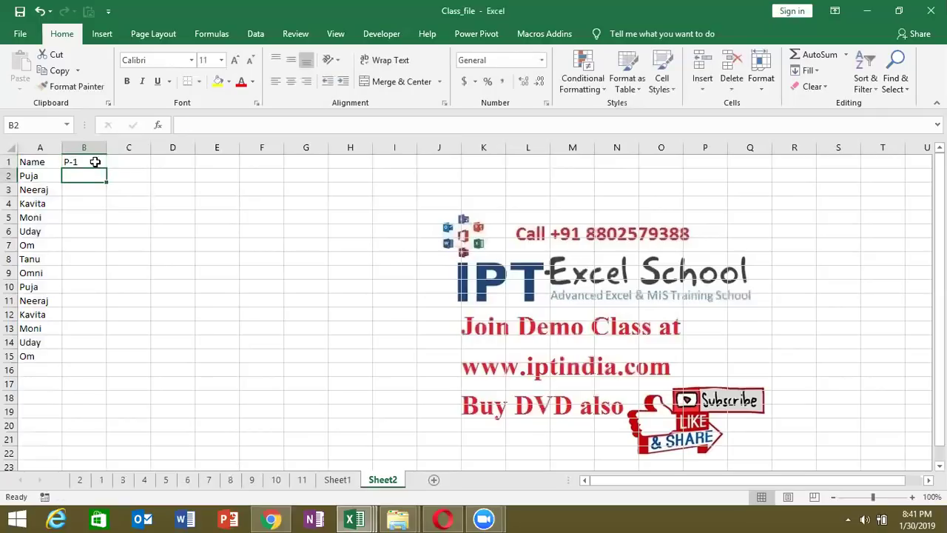
pyautogui.click(96, 162)
pyautogui.moveTo(106, 168); pyautogui.dragTo(303, 169)
pyautogui.click(88, 174)
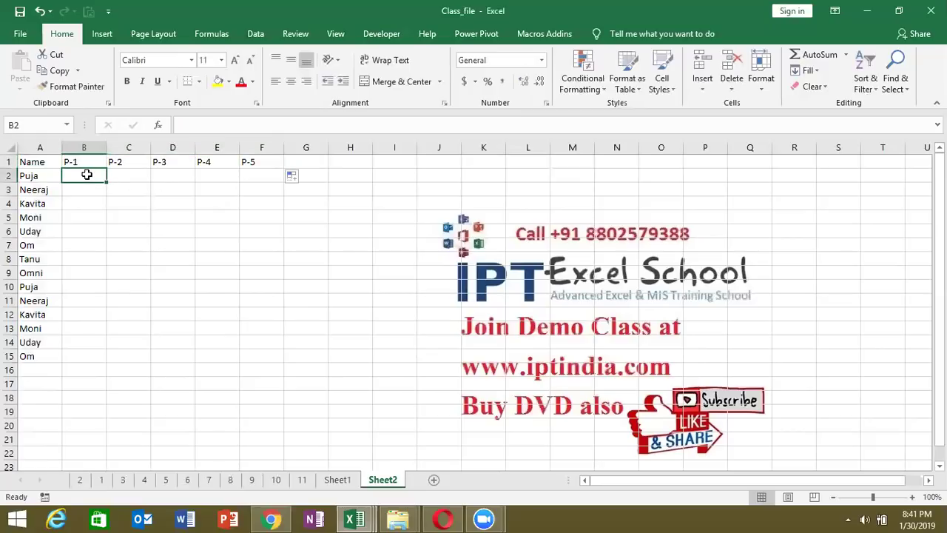
pyautogui.click(102, 218)
pyautogui.click(85, 177)
pyautogui.click(102, 243)
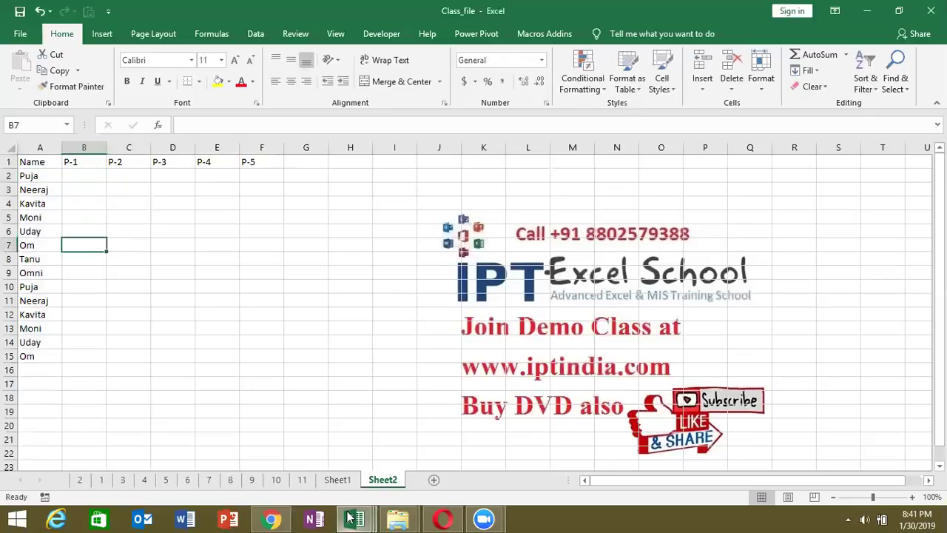
# Start and abandon a formula in Book1, then return to Class_file's header row
pyautogui.moveTo(354, 519)
pyautogui.click(282, 469)
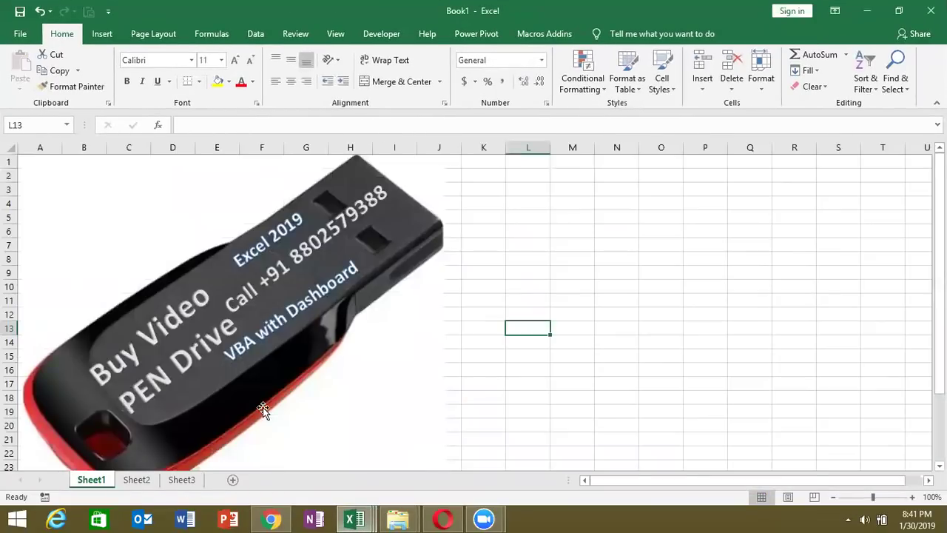
pyautogui.click(555, 314)
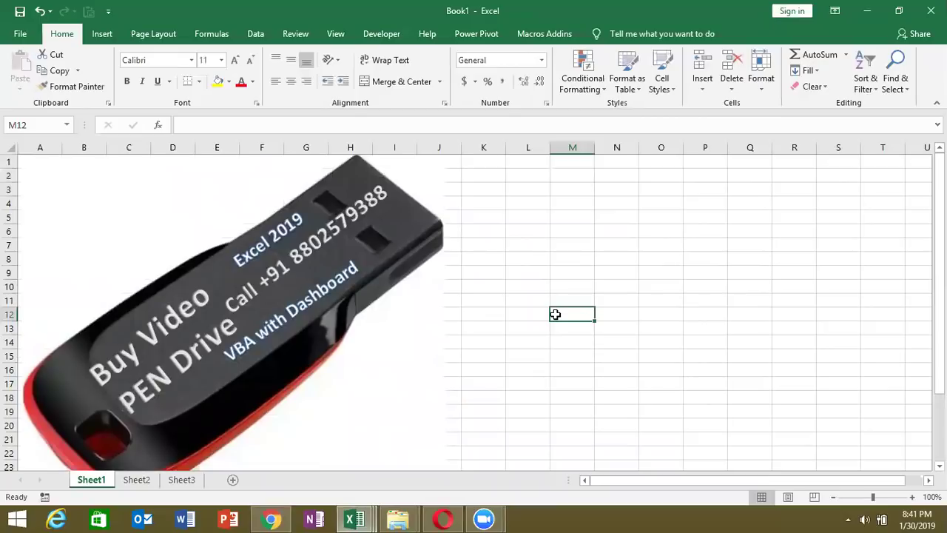
pyautogui.write('=')
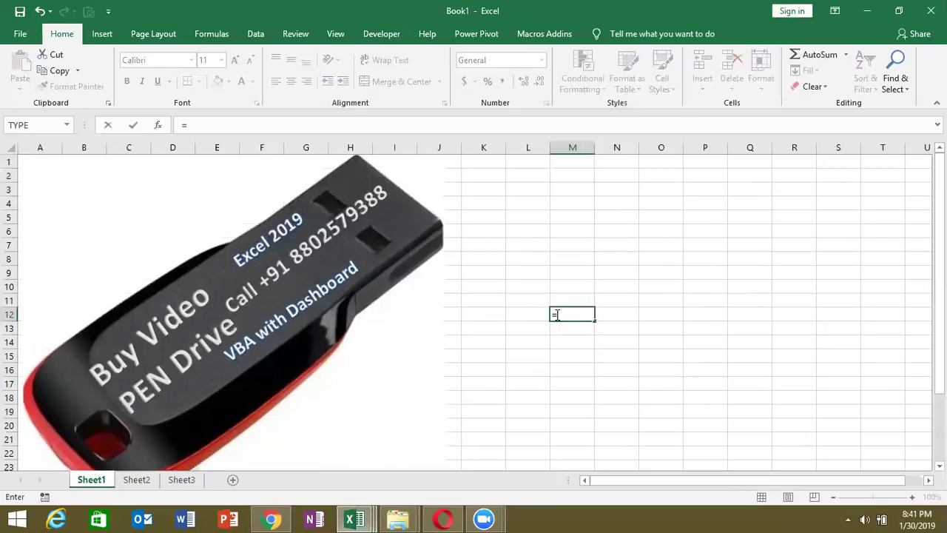
pyautogui.press('Return')
pyautogui.hotkey('alt', 'Tab')
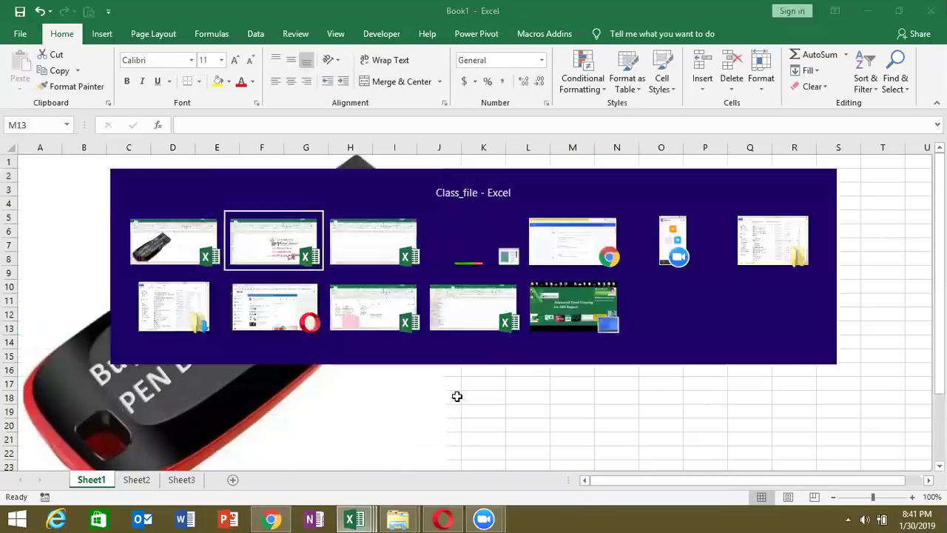
pyautogui.press('Up')
pyautogui.press('Up')
pyautogui.press('Up')
# Enter =RANDBETWEEN(10,90) in B2, correcting the mistyped argument
pyautogui.press('Down')
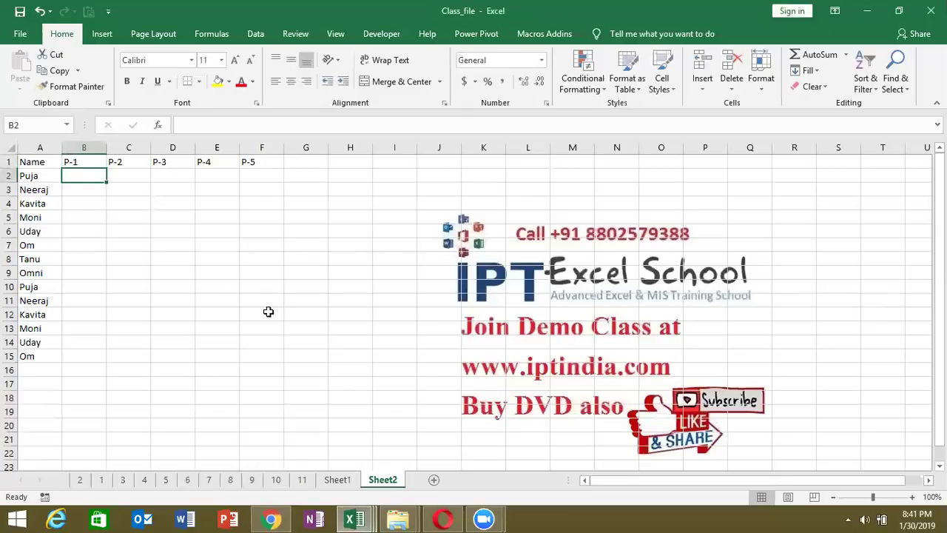
pyautogui.write('=ra')
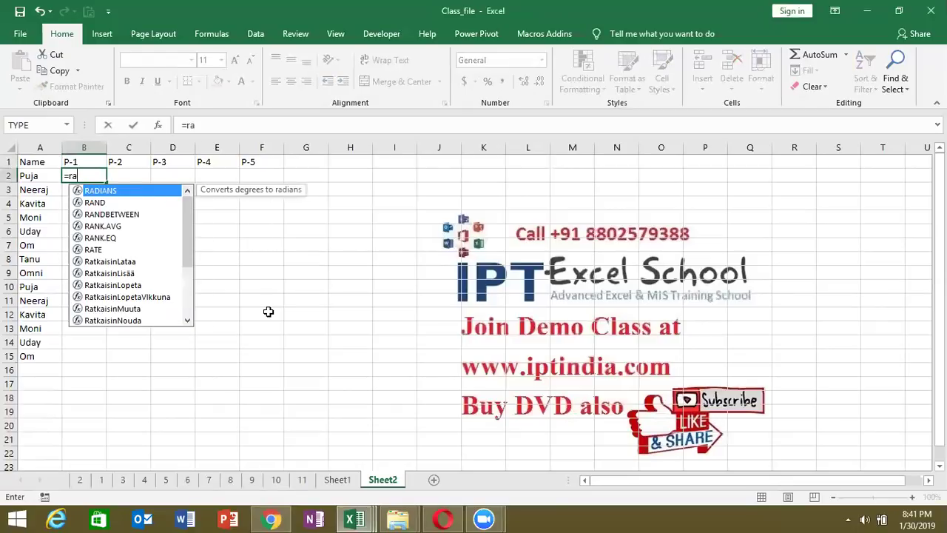
pyautogui.press('Down')
pyautogui.press('Down')
pyautogui.press('Tab')
pyautogui.write('109')
pyautogui.press('BackSpace')
pyautogui.write(',5')
pyautogui.press('Return')
pyautogui.press('Up')
pyautogui.click(273, 126)
pyautogui.write('0')
pyautogui.press('Return')
pyautogui.press('Up')
# Fill the formula across B2:F15 and paste the range back as fixed values
pyautogui.moveTo(108, 185)
pyautogui.mouseDown()
pyautogui.moveTo(294, 202)
pyautogui.moveTo(274, 197)
pyautogui.moveTo(275, 362)
pyautogui.mouseUp()
pyautogui.hotkey('ctrl', 'c')
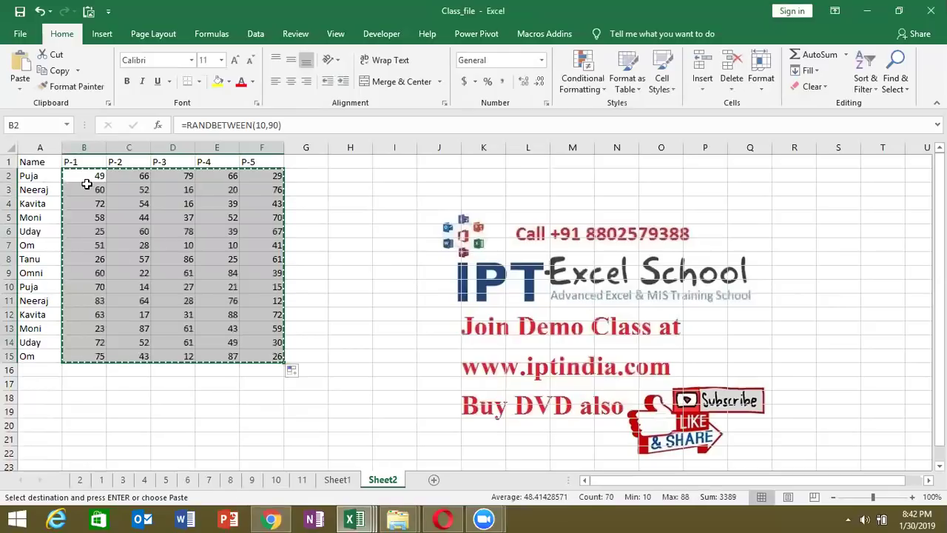
pyautogui.click(20, 89)
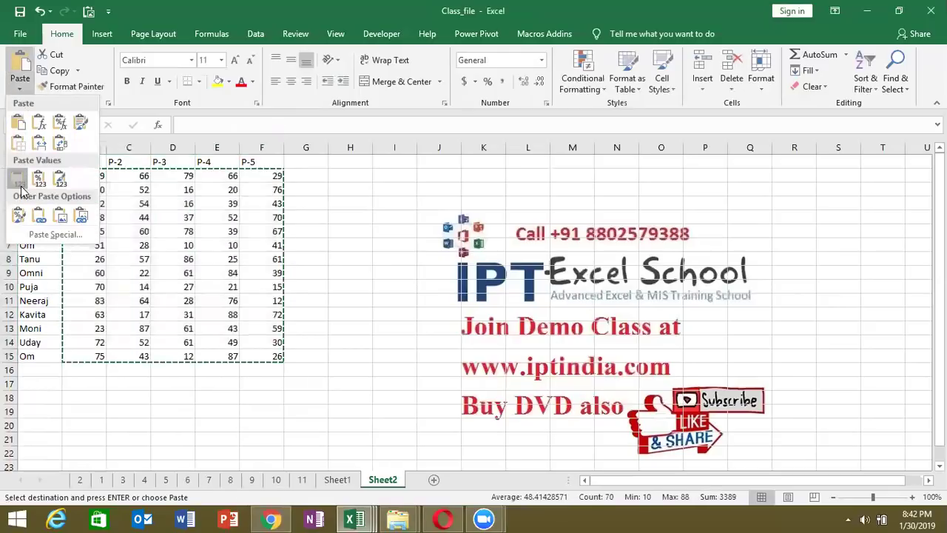
pyautogui.click(18, 179)
pyautogui.press('Escape')
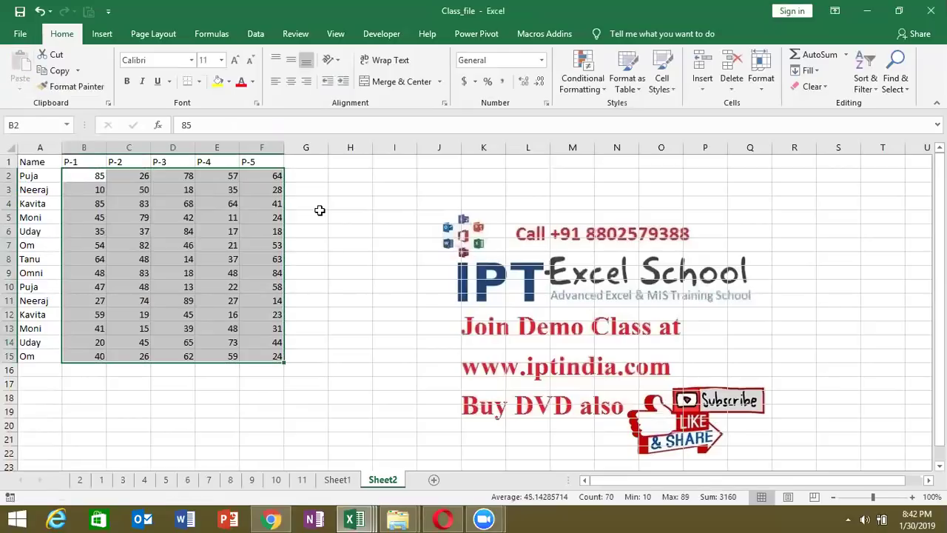
pyautogui.click(320, 215)
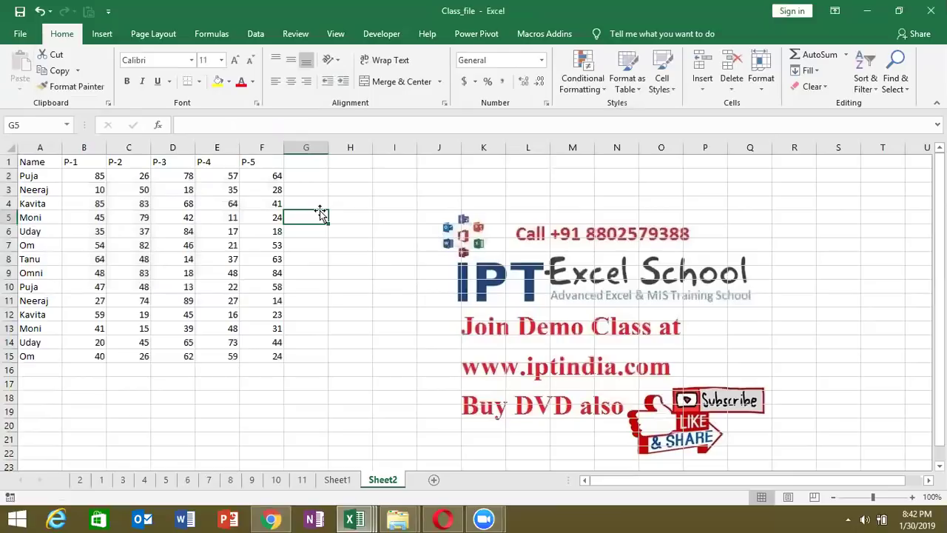
# Enter the label Target in G1 and the value 70 in H1
pyautogui.click(302, 163)
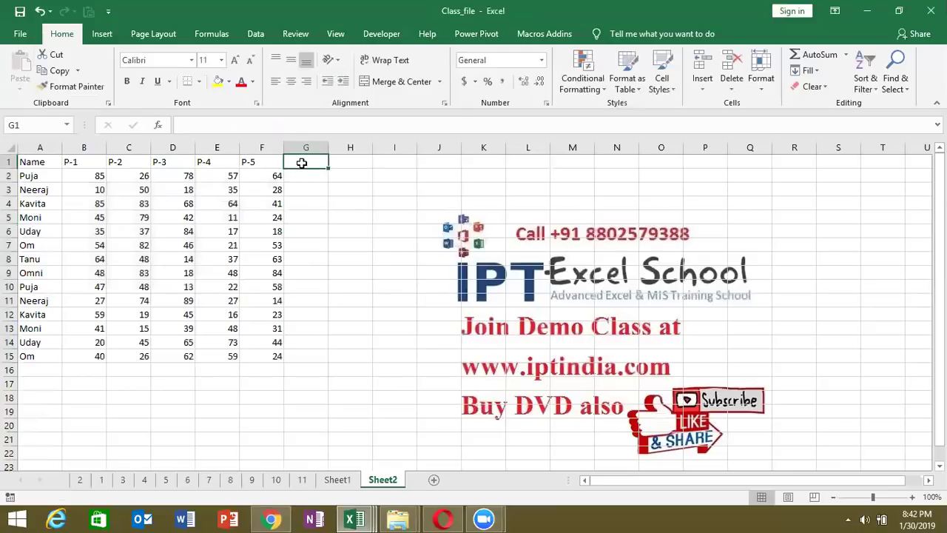
pyautogui.write('A')
pyautogui.press('BackSpace')
pyautogui.write('Taer')
pyautogui.press('BackSpace')
pyautogui.press('BackSpace')
pyautogui.write('rget')
pyautogui.press('Tab')
pyautogui.write('70')
pyautogui.press('Return')
pyautogui.press('Up')
pyautogui.press('Right')
# Copy the 70 and Paste Special with Divide onto the B2:F15 scores
pyautogui.hotkey('ctrl', 'c')
pyautogui.click(101, 178)
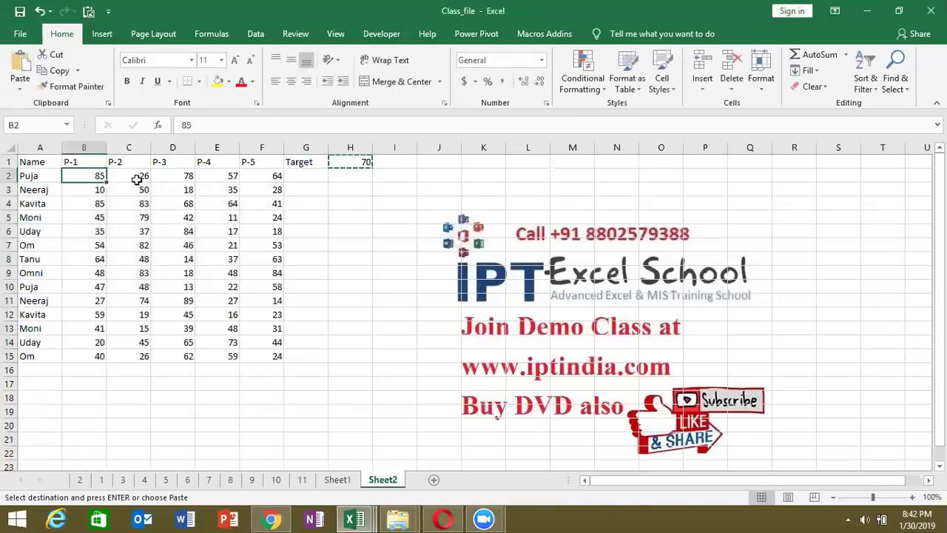
pyautogui.moveTo(137, 179); pyautogui.dragTo(256, 355)
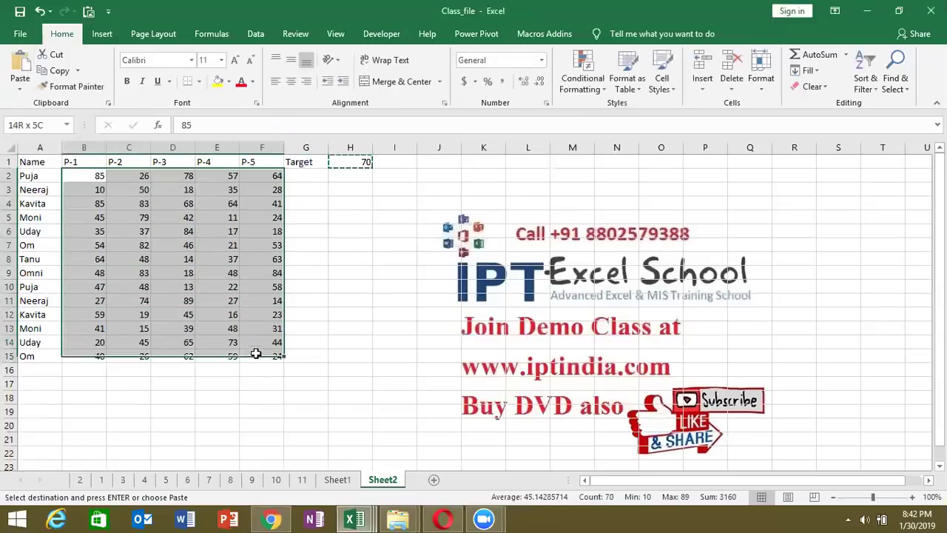
pyautogui.rightClick(199, 262)
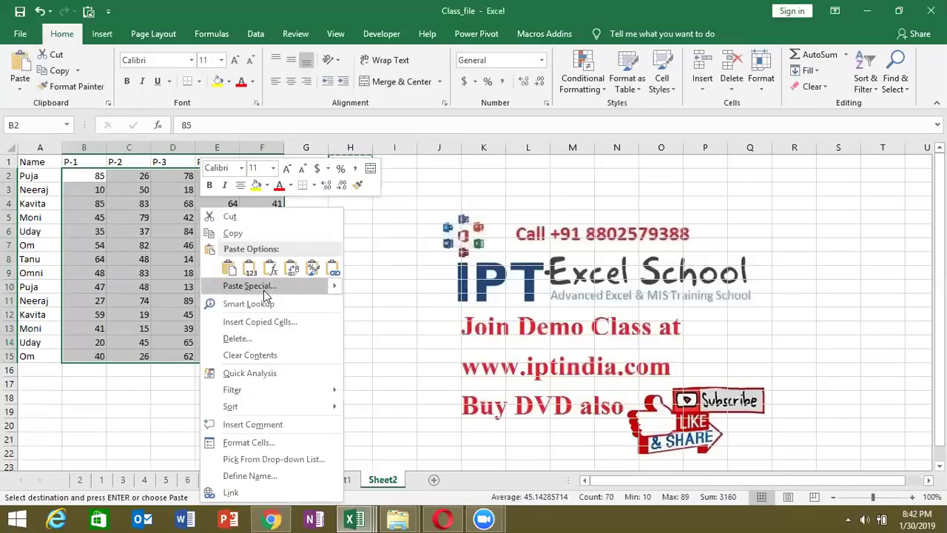
pyautogui.click(264, 290)
pyautogui.click(292, 320)
pyautogui.click(313, 373)
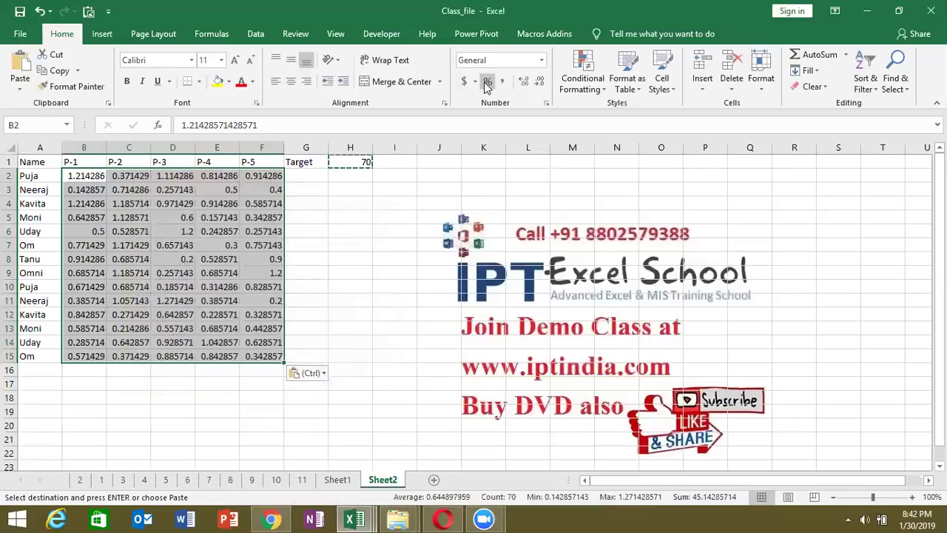
# Apply Percent Style to the scores, then undo both the formatting and the division
pyautogui.click(486, 82)
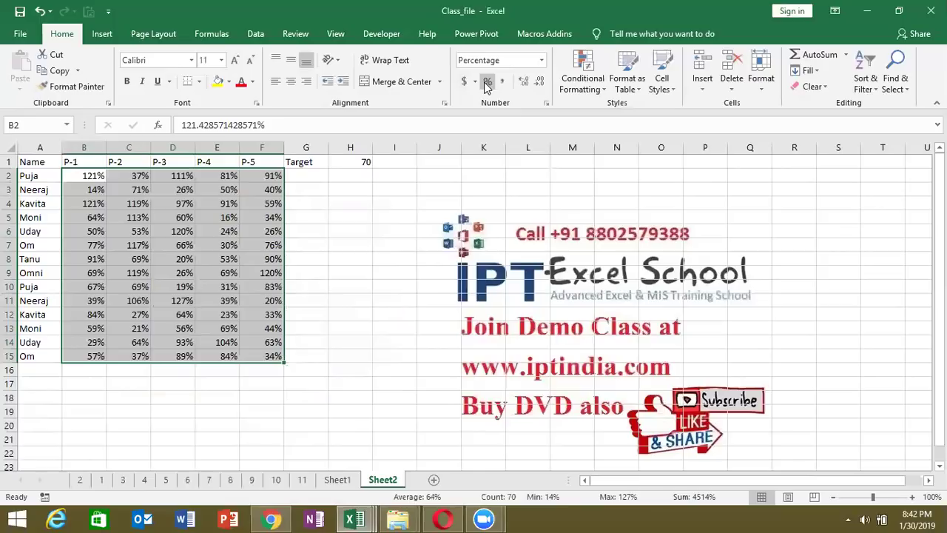
pyautogui.hotkey('ctrl', 'z')
pyautogui.hotkey('ctrl', 'z')
pyautogui.press('Escape')
pyautogui.hotkey('ctrl', 'z')
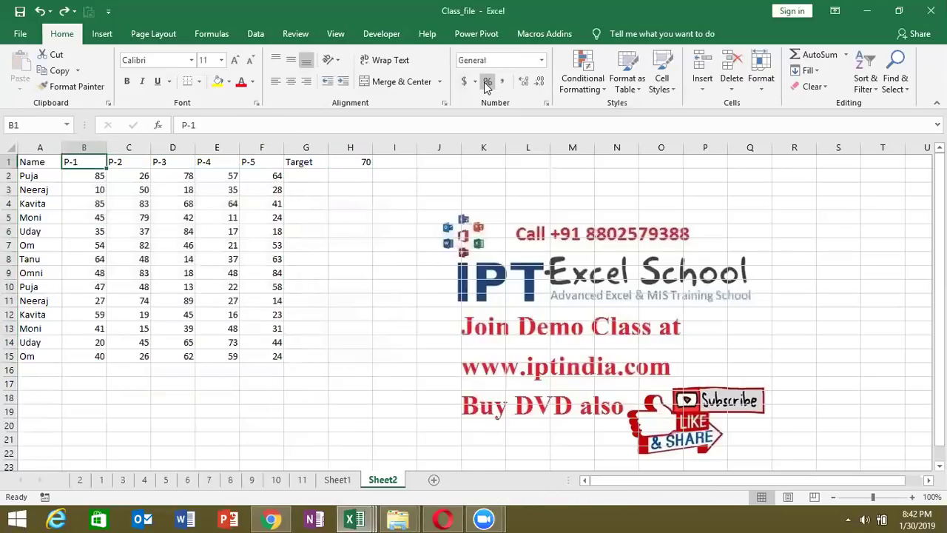
# Copy the P-1 to P-5 headers into H1:L1
pyautogui.press('Left')
pyautogui.press('Right')
pyautogui.hotkey('shift', 'Right')
pyautogui.hotkey('shift', 'Right')
pyautogui.hotkey('shift', 'Right')
pyautogui.hotkey('shift', 'Right')
pyautogui.hotkey('ctrl', 'c')
pyautogui.press('Right')
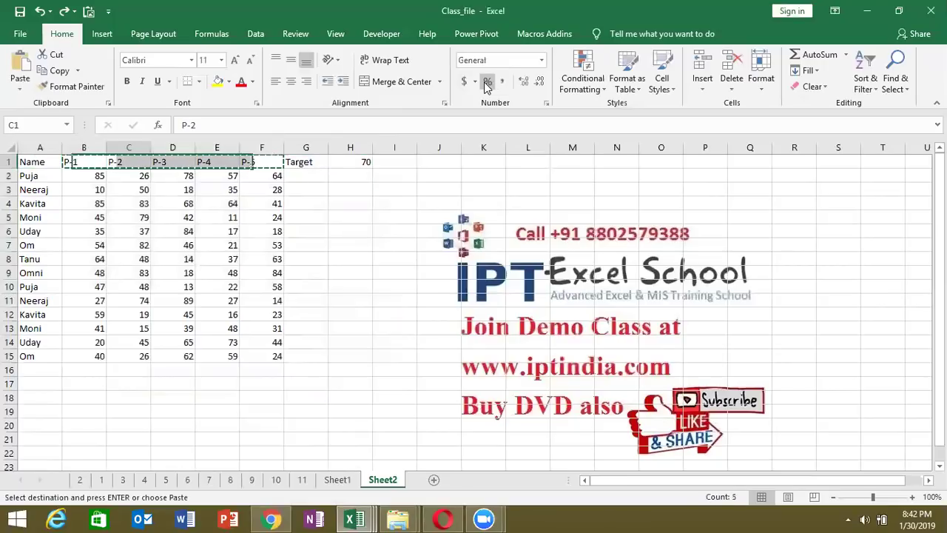
pyautogui.press('Right')
pyautogui.press('Right')
pyautogui.press('Right')
pyautogui.press('Right')
pyautogui.press('Right')
pyautogui.hotkey('ctrl', 'v')
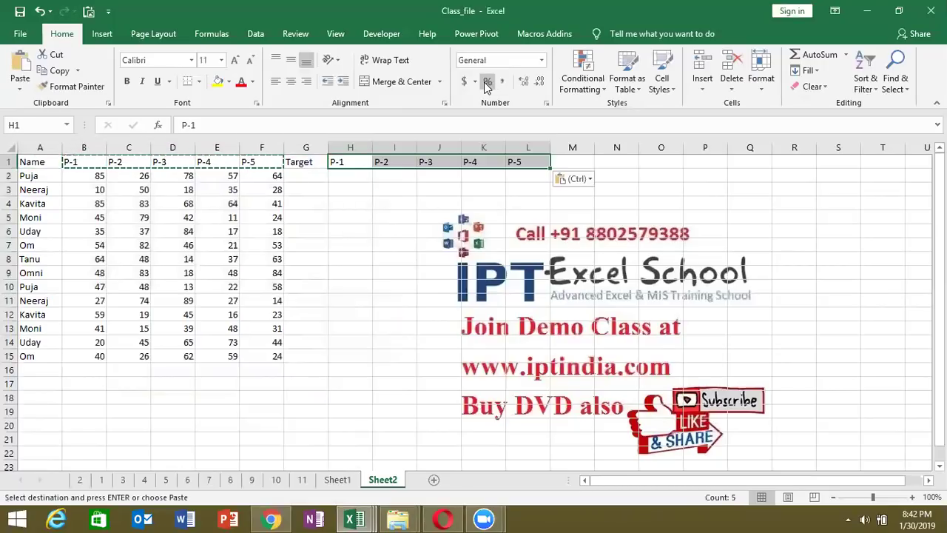
# Enter =RANDBETWEEN(10,90) in H2
pyautogui.press('Down')
pyautogui.write('=ra')
pyautogui.press('Down')
pyautogui.press('Down')
pyautogui.press('Tab')
pyautogui.write('10,90')
pyautogui.press('Return')
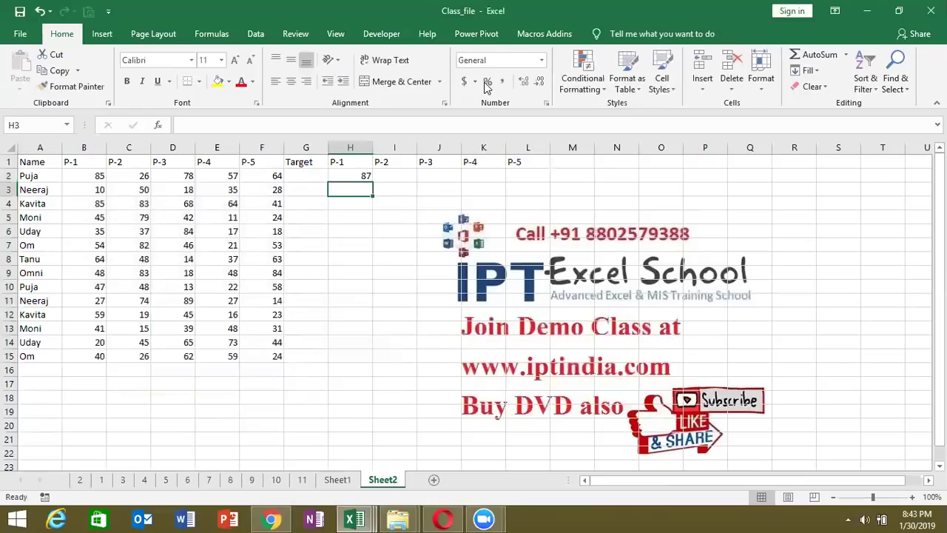
# Fill the formula through H2:L15 with Ctrl+R and Ctrl+D, then paste it back as values
pyautogui.press('Up')
pyautogui.hotkey('shift', 'Right')
pyautogui.hotkey('shift', 'Right')
pyautogui.hotkey('shift', 'Right')
pyautogui.hotkey('shift', 'Right')
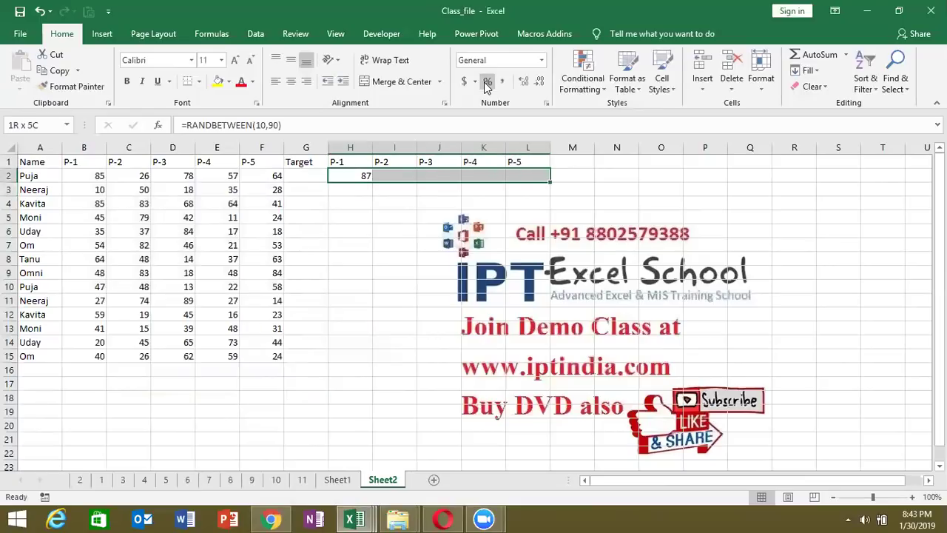
pyautogui.hotkey('ctrl', 'r')
pyautogui.hotkey('shift', 'Down')
pyautogui.hotkey('shift', 'Down')
pyautogui.hotkey('shift', 'Down')
pyautogui.hotkey('shift', 'Down')
pyautogui.hotkey('shift', 'Down')
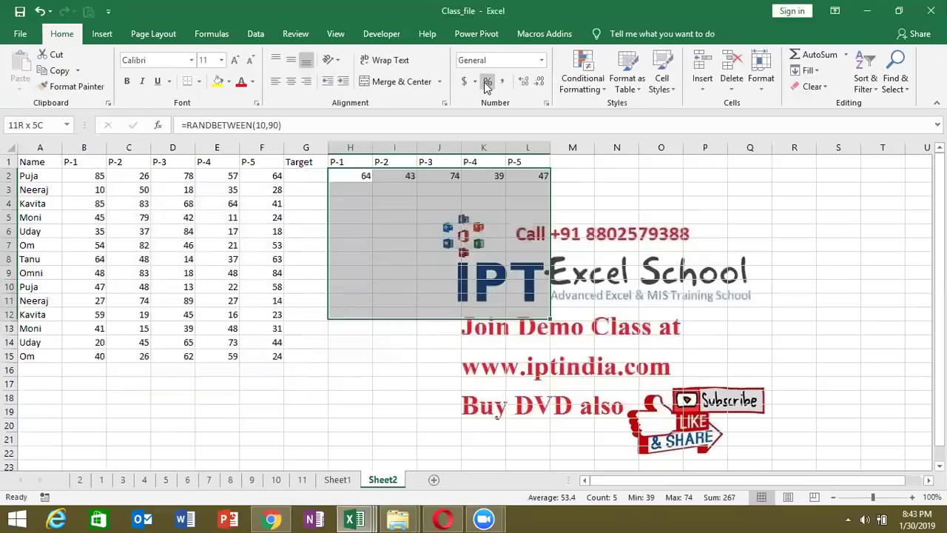
pyautogui.hotkey('shift', 'Down')
pyautogui.hotkey('shift', 'Down')
pyautogui.hotkey('shift', 'Down')
pyautogui.hotkey('ctrl', 'd')
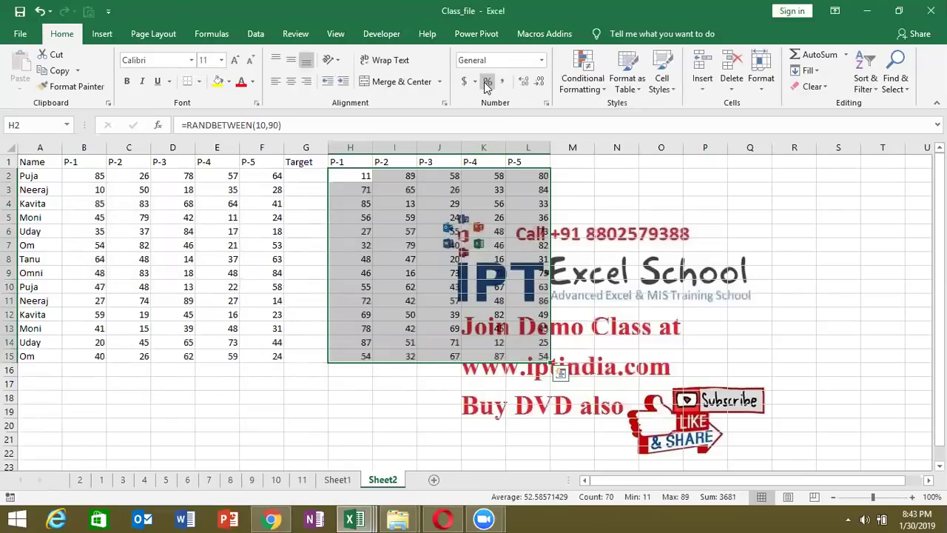
pyautogui.hotkey('ctrl', 'c')
pyautogui.click(20, 87)
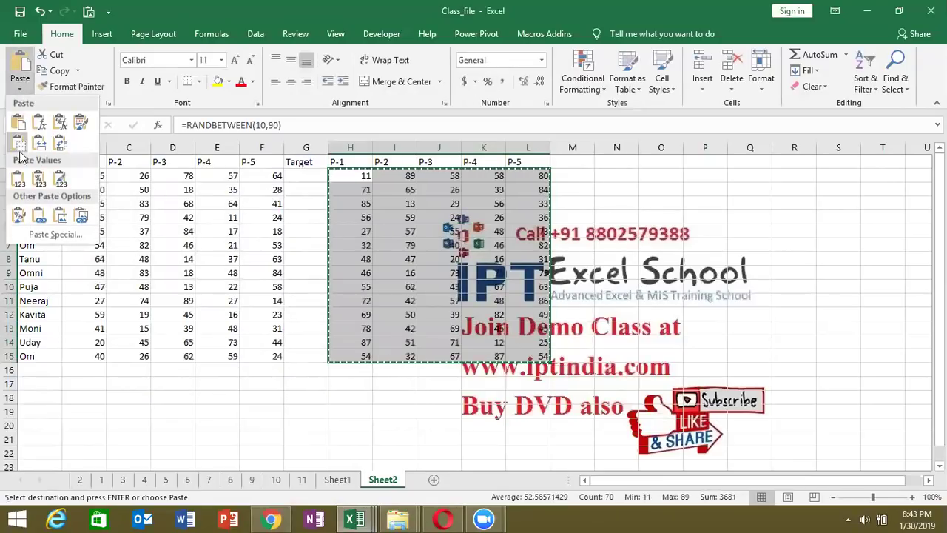
pyautogui.click(19, 181)
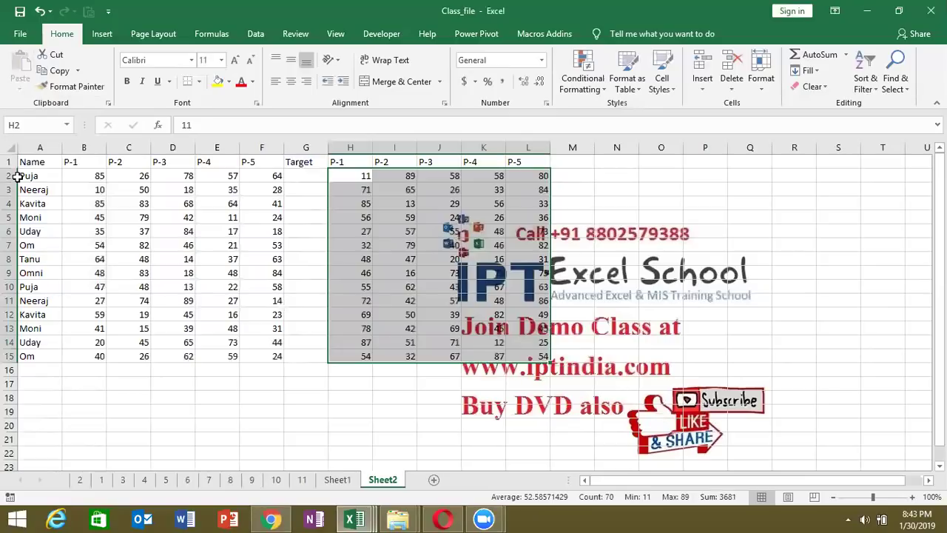
pyautogui.hotkey('ctrl', 'c')
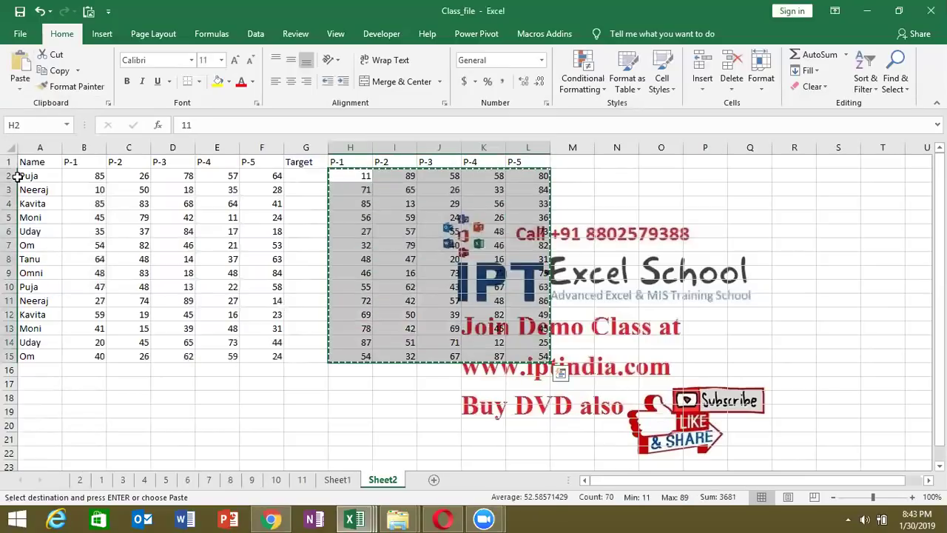
pyautogui.click(73, 176)
pyautogui.rightClick(74, 177)
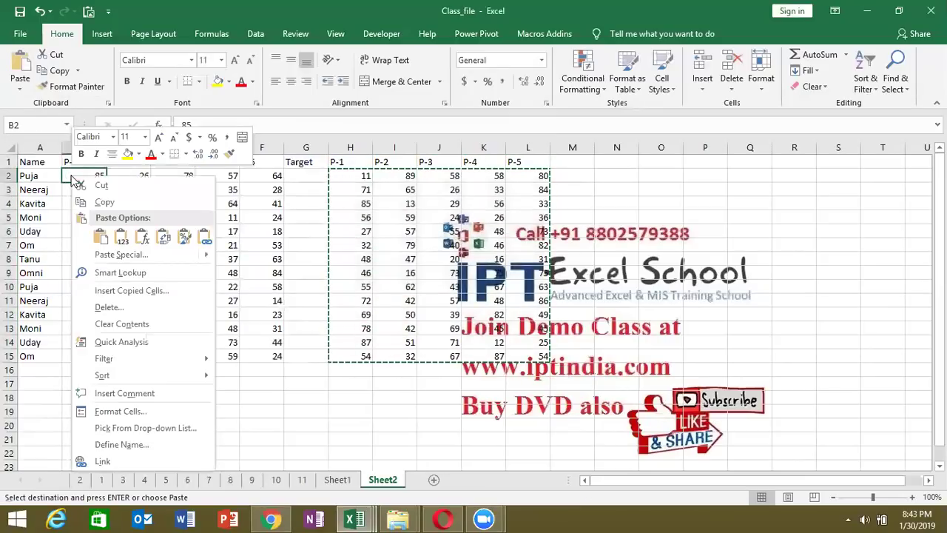
pyautogui.click(121, 256)
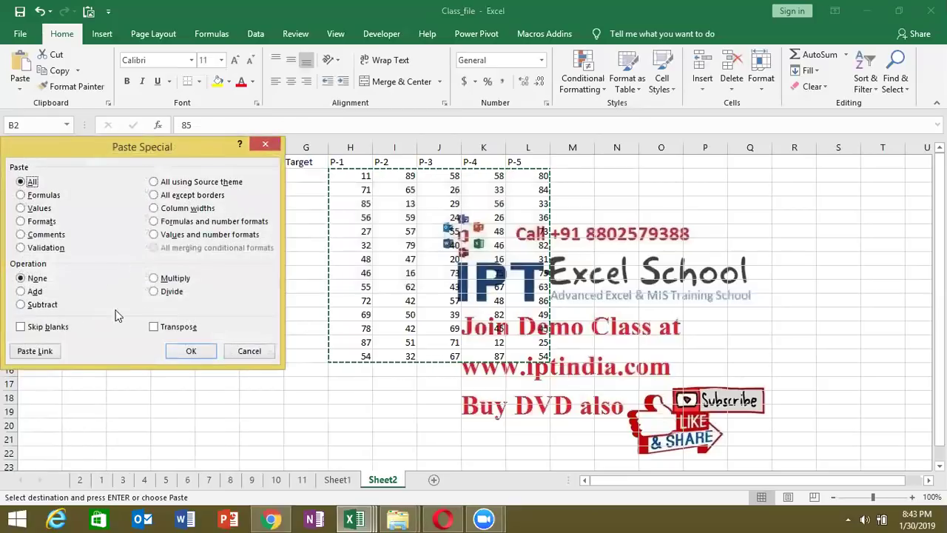
pyautogui.click(166, 293)
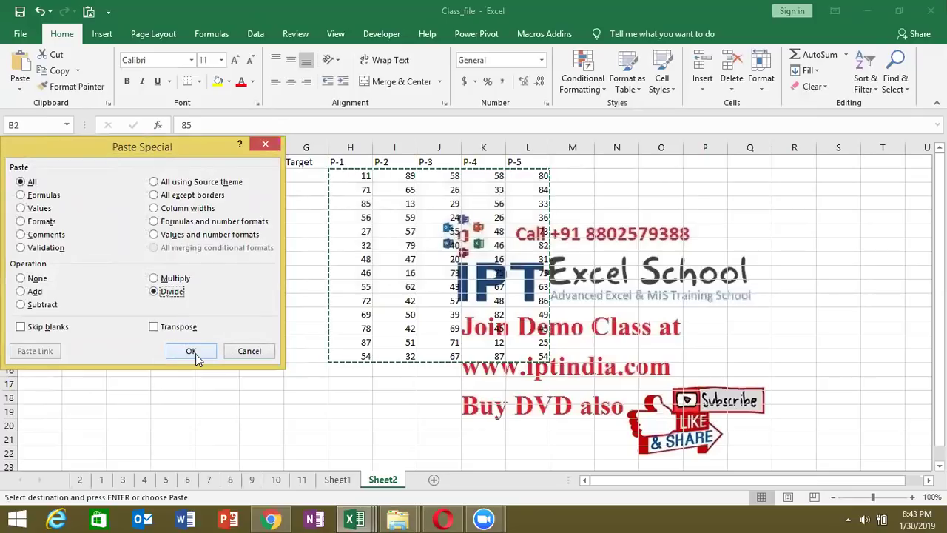
pyautogui.click(191, 352)
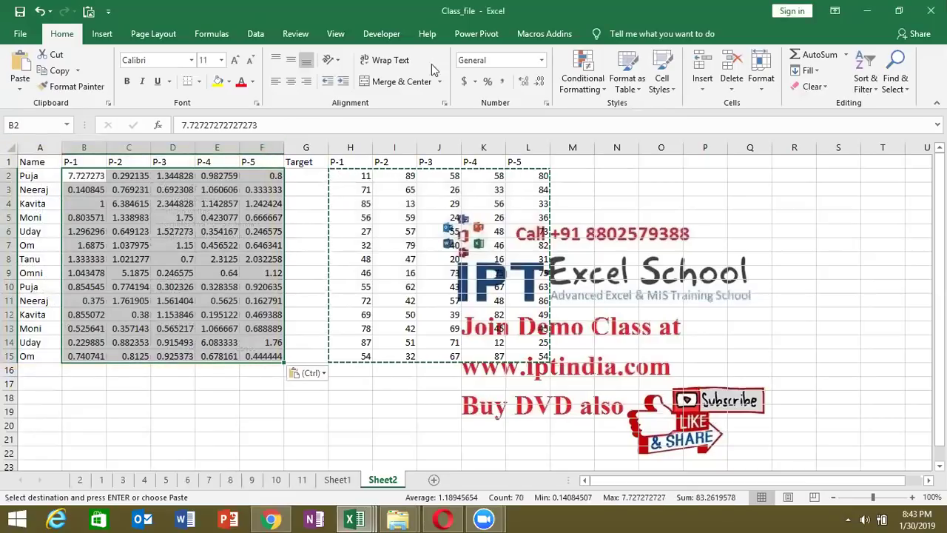
pyautogui.click(489, 82)
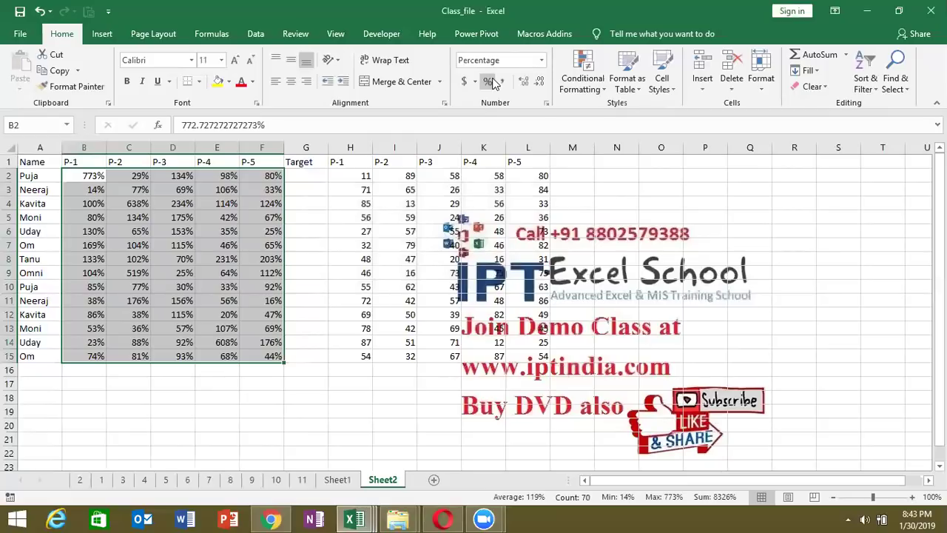
pyautogui.hotkey('ctrl', 'z')
pyautogui.hotkey('ctrl', 'z')
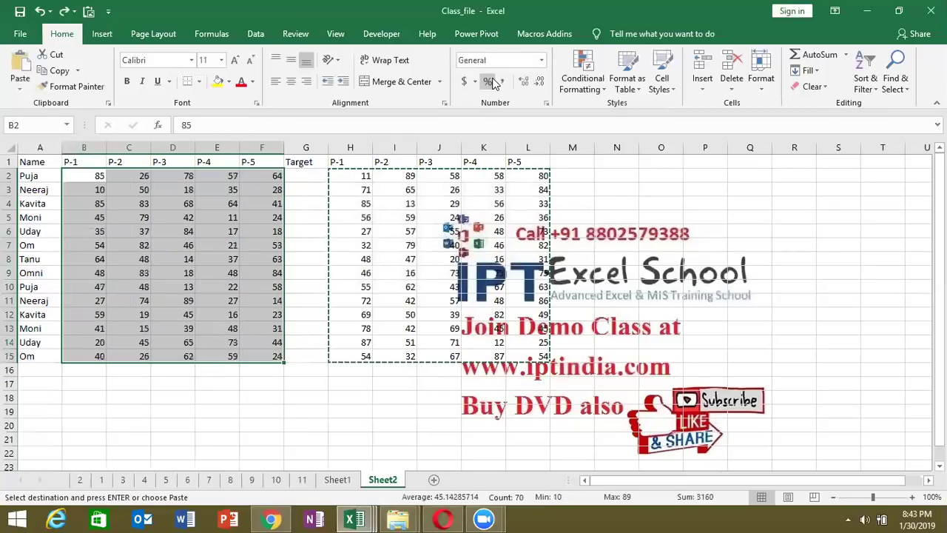
# Enter a RANDBETWEEN random-number formula in B2
pyautogui.click(79, 176)
pyautogui.write('=ra')
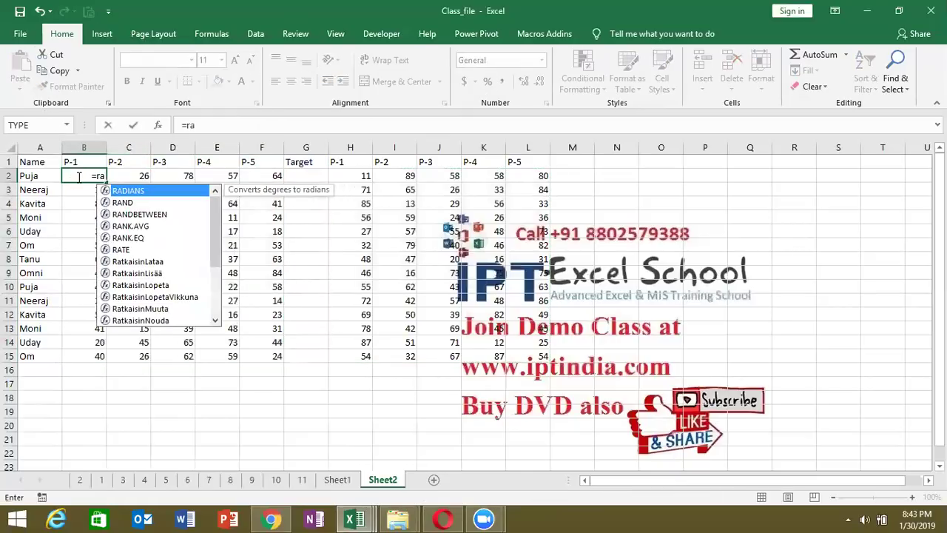
pyautogui.press('Down')
pyautogui.press('Down')
pyautogui.press('Tab')
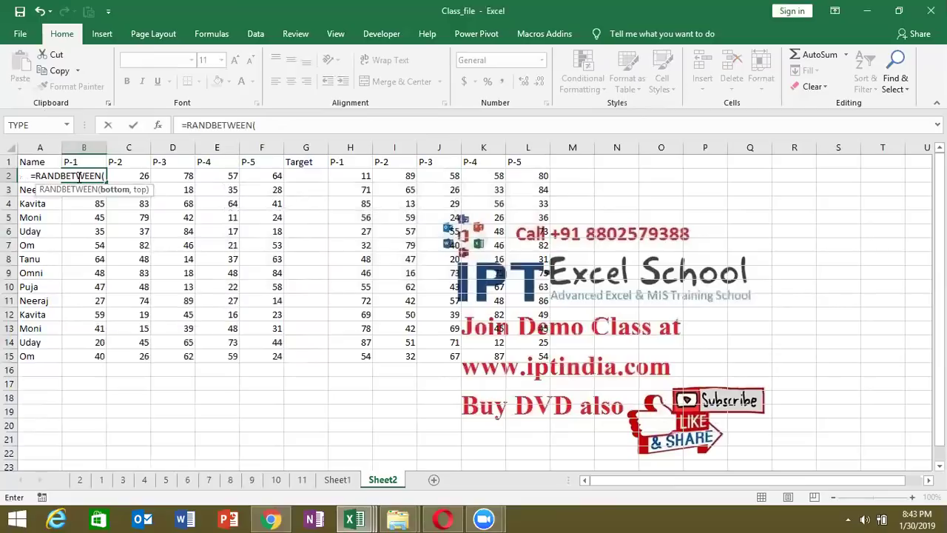
pyautogui.write('10')
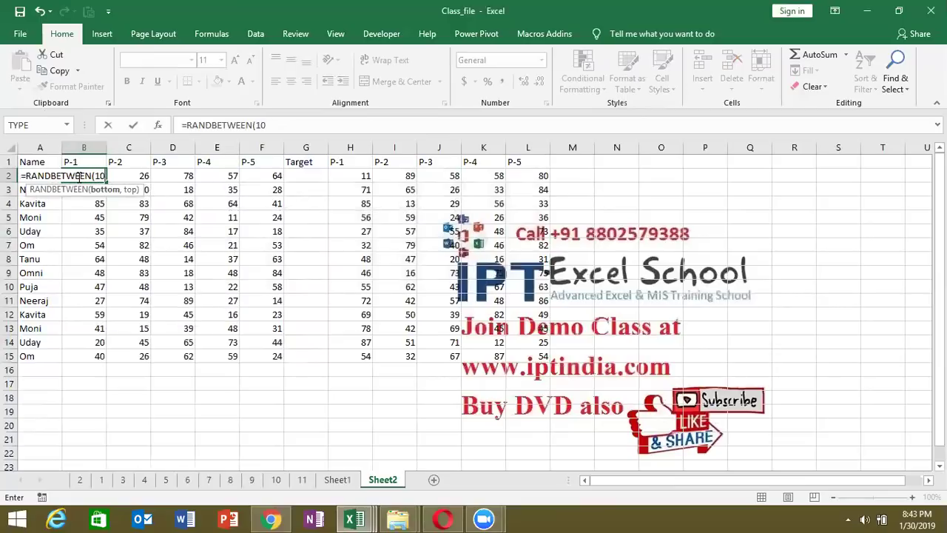
pyautogui.write(',30')
pyautogui.press('Return')
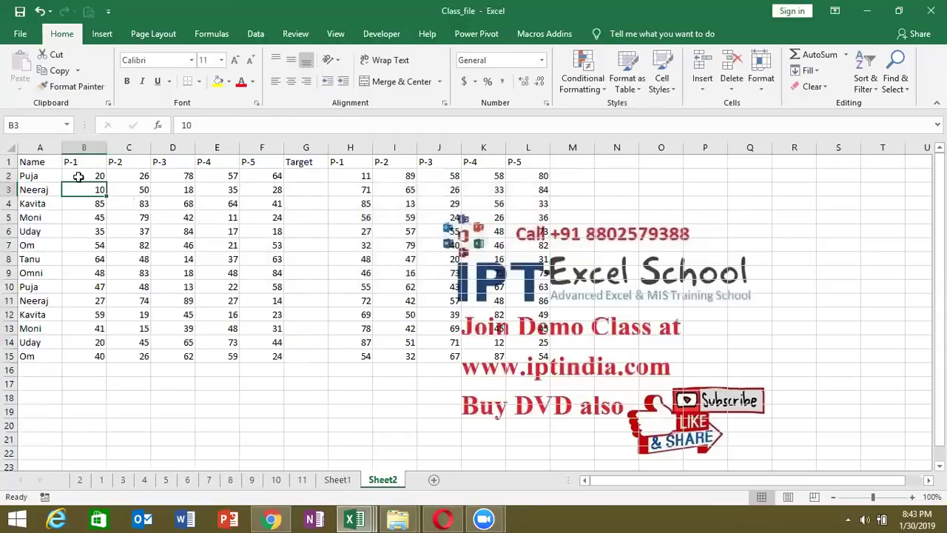
# Fill the B2 formula across to F and down to row 15, then recalculate with F9
pyautogui.click(78, 176)
pyautogui.hotkey('ctrl', 'shift', 'Right')
pyautogui.hotkey('ctrl', 'r')
pyautogui.hotkey('ctrl', 'shift', 'Down')
pyautogui.hotkey('ctrl', 'd')
pyautogui.press('F9')
# Copy the H2:L15 table, then reselect the B2:F15 score range
pyautogui.click(77, 177)
pyautogui.press('Right')
pyautogui.press('Right')
pyautogui.press('Right')
pyautogui.press('Right')
pyautogui.press('Right')
pyautogui.press('Right')
pyautogui.hotkey('ctrl', 'shift', 'Right')
pyautogui.hotkey('ctrl', 'shift', 'Down')
pyautogui.hotkey('ctrl', 'c')
pyautogui.hotkey('ctrl', 'Home')
pyautogui.hotkey('shift', 'Down')
pyautogui.hotkey('shift', 'space')
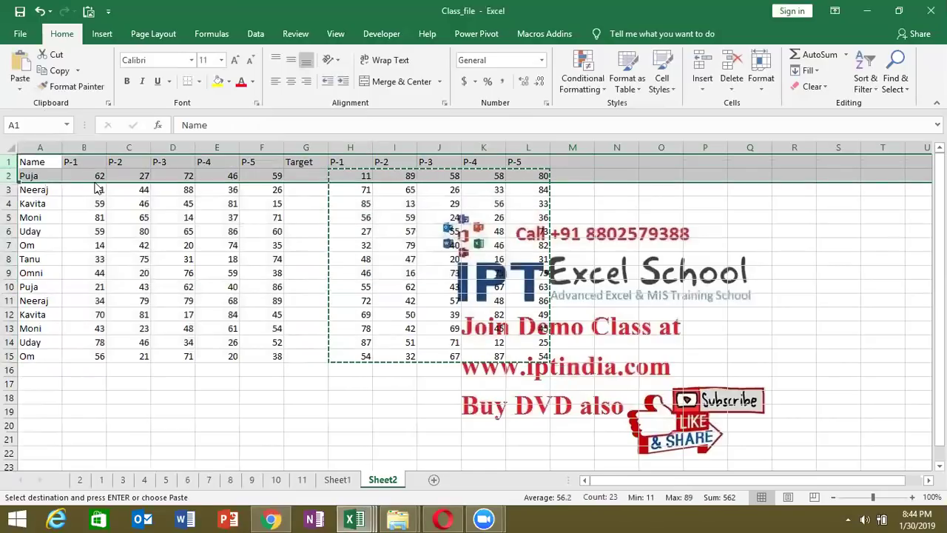
pyautogui.click(91, 175)
pyautogui.hotkey('ctrl', 'shift', 'Right')
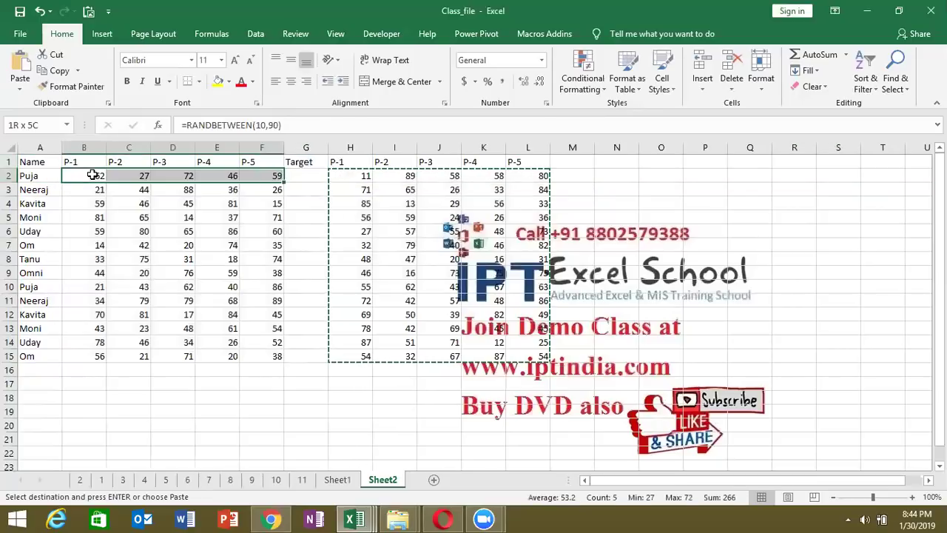
pyautogui.hotkey('ctrl', 'shift', 'Down')
pyautogui.rightClick(100, 192)
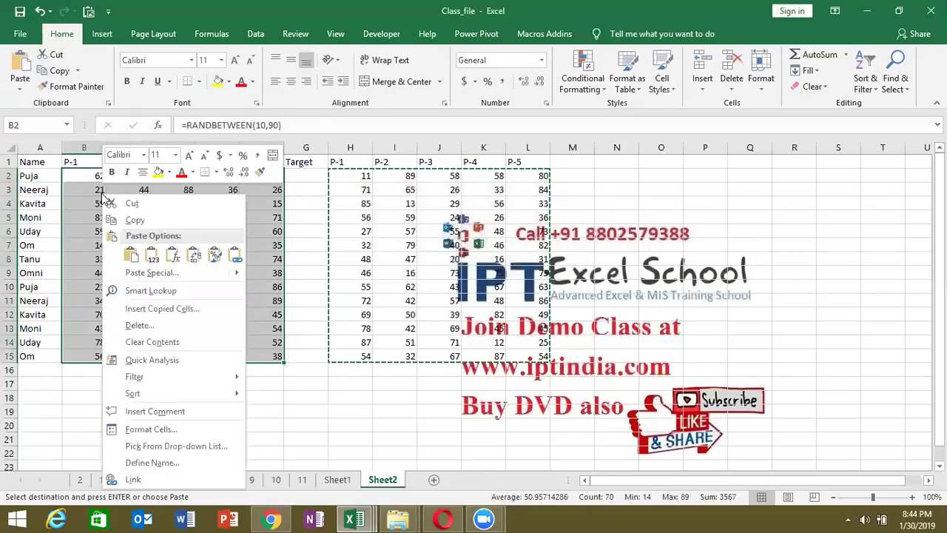
pyautogui.click(152, 273)
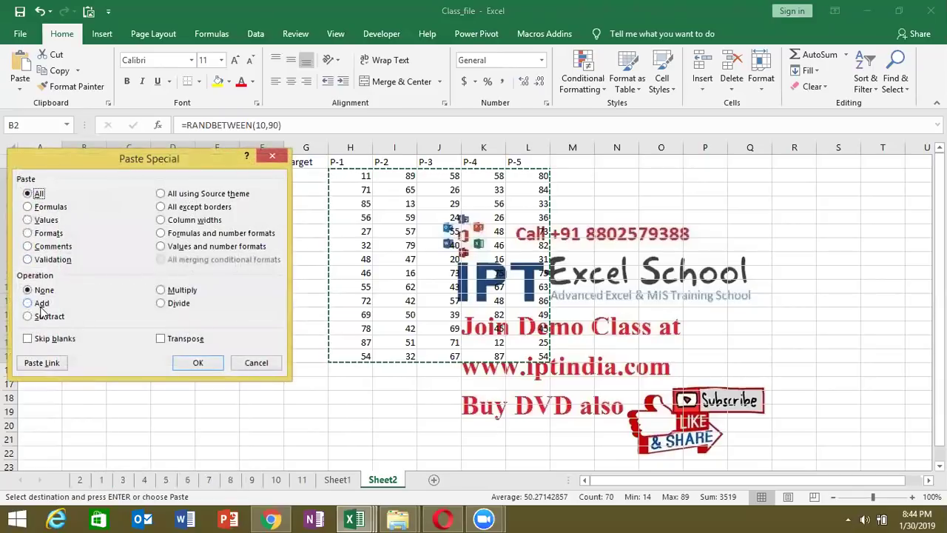
pyautogui.click(161, 309)
pyautogui.click(198, 363)
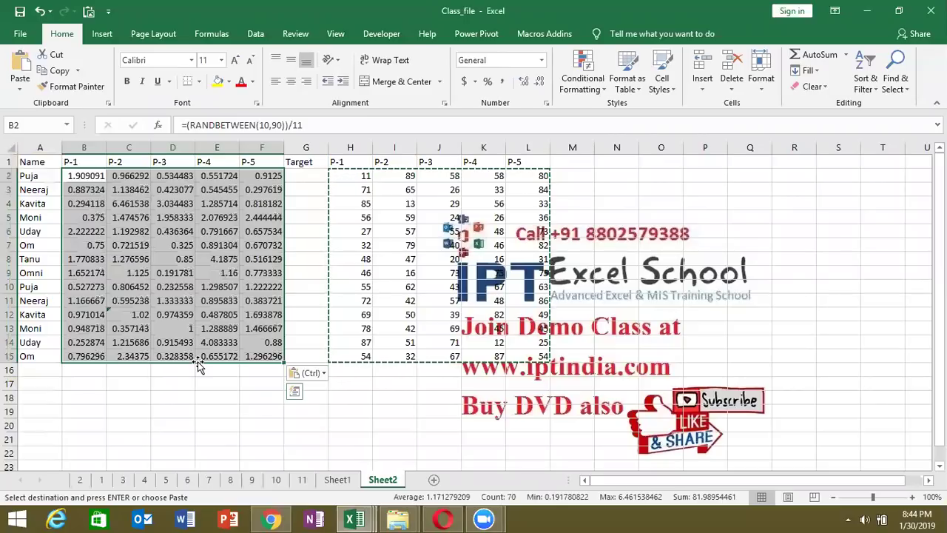
pyautogui.hotkey('ctrl', 'z')
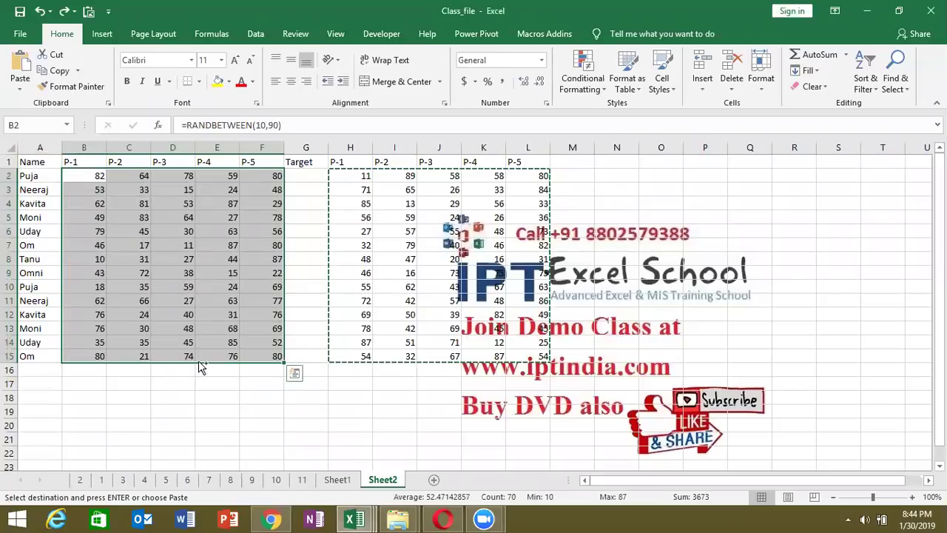
# Paste the RANDBETWEEN formula from F2 into the whole H2:L15 table
pyautogui.click(273, 187)
pyautogui.press('Up')
pyautogui.hotkey('ctrl', 'c')
pyautogui.press('Right')
pyautogui.press('Right')
pyautogui.hotkey('ctrl', 'shift', 'Right')
pyautogui.hotkey('ctrl', 'shift', 'Down')
pyautogui.hotkey('ctrl', 'v')
pyautogui.hotkey('ctrl', 'z')
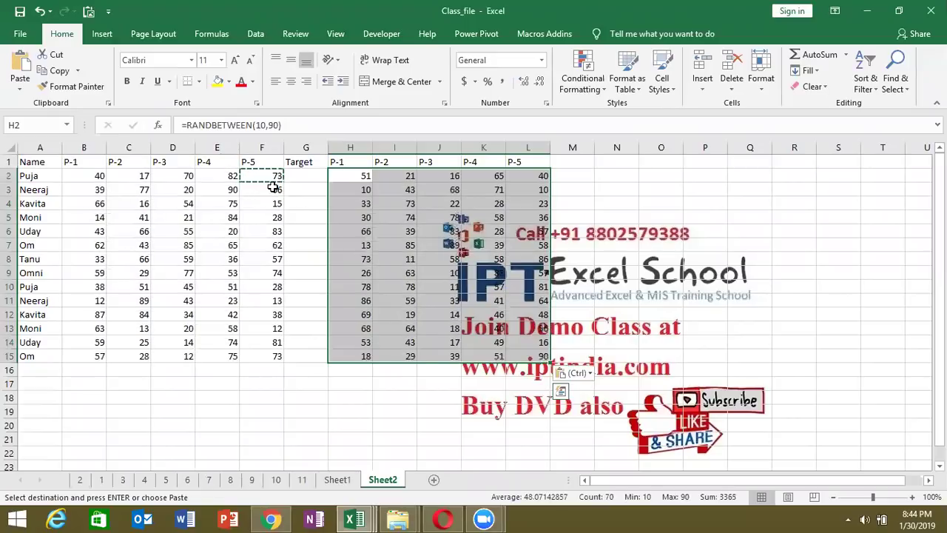
pyautogui.press('Escape')
# Copy H2:L15, Paste Special Divide onto B2:F15, check the result, then undo it
pyautogui.press('Left')
pyautogui.press('Right')
pyautogui.hotkey('ctrl', 'shift', 'Right')
pyautogui.hotkey('ctrl', 'shift', 'Down')
pyautogui.hotkey('ctrl', 'c')
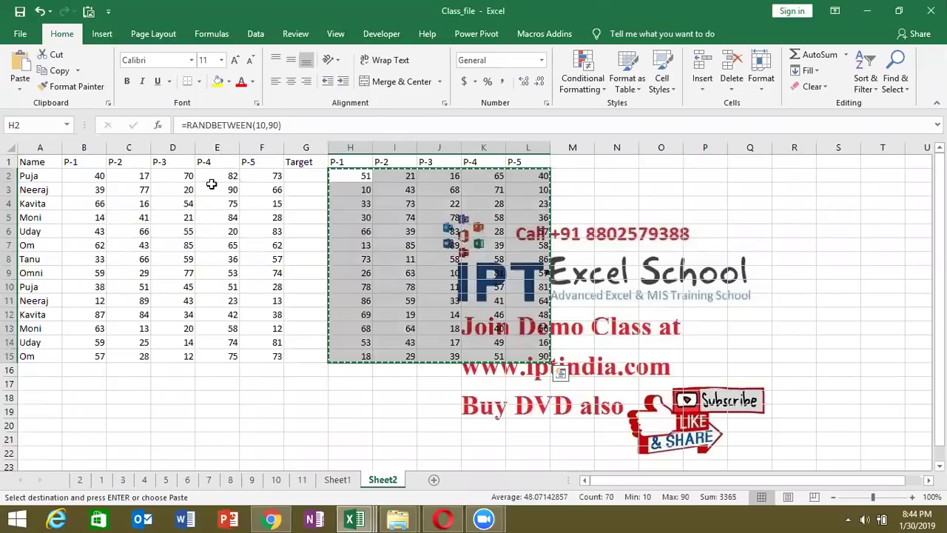
pyautogui.click(98, 173)
pyautogui.rightClick(98, 174)
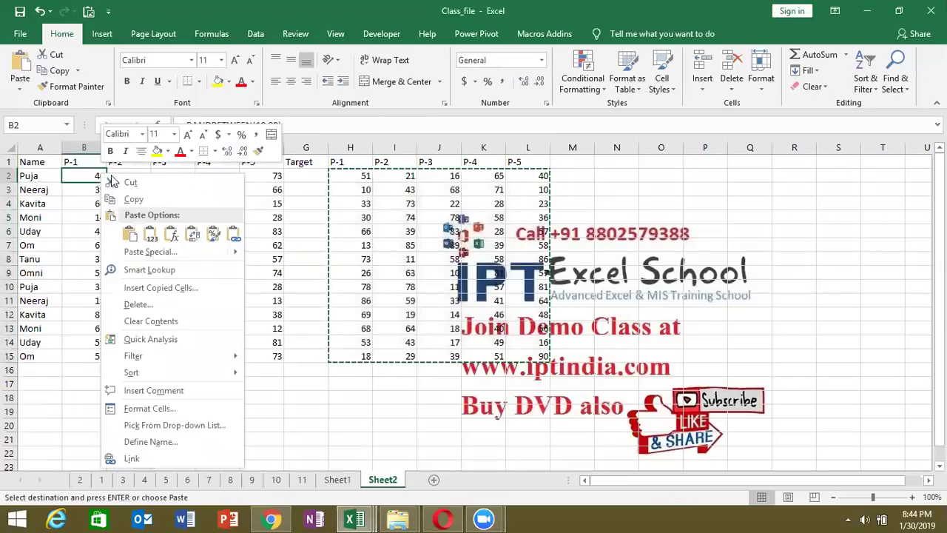
pyautogui.click(178, 253)
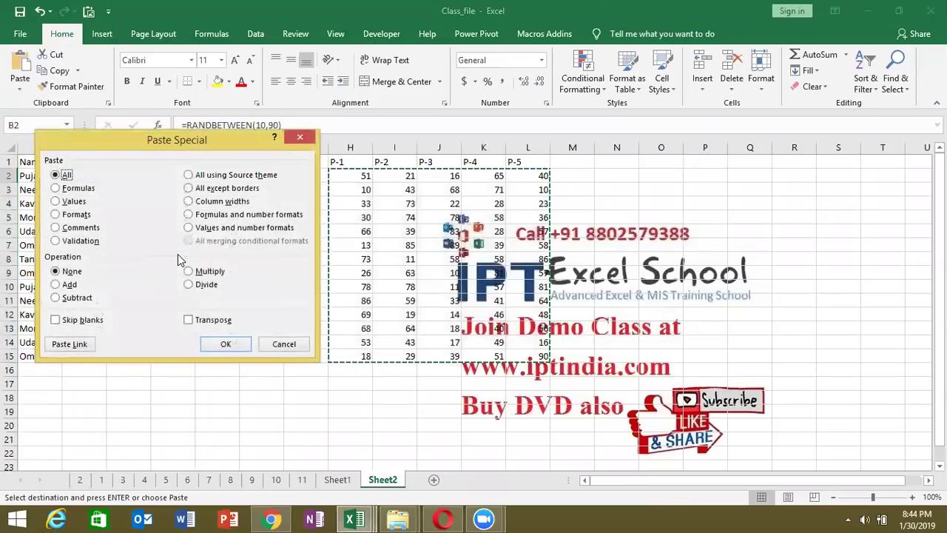
pyautogui.click(193, 287)
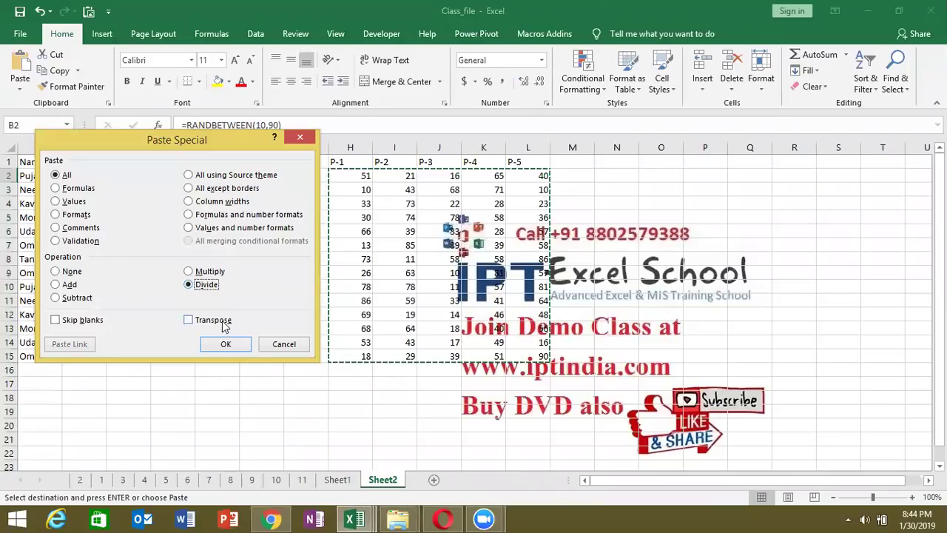
pyautogui.click(226, 344)
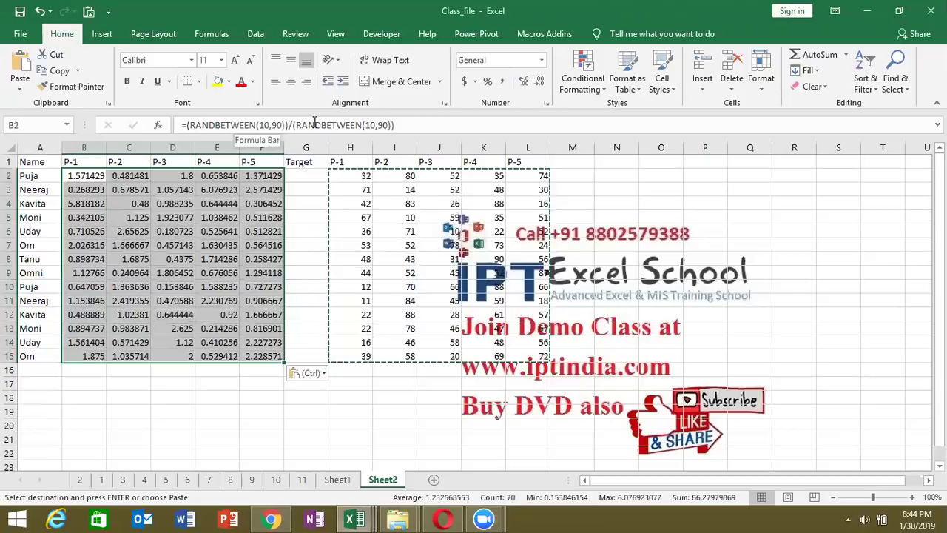
pyautogui.click(365, 186)
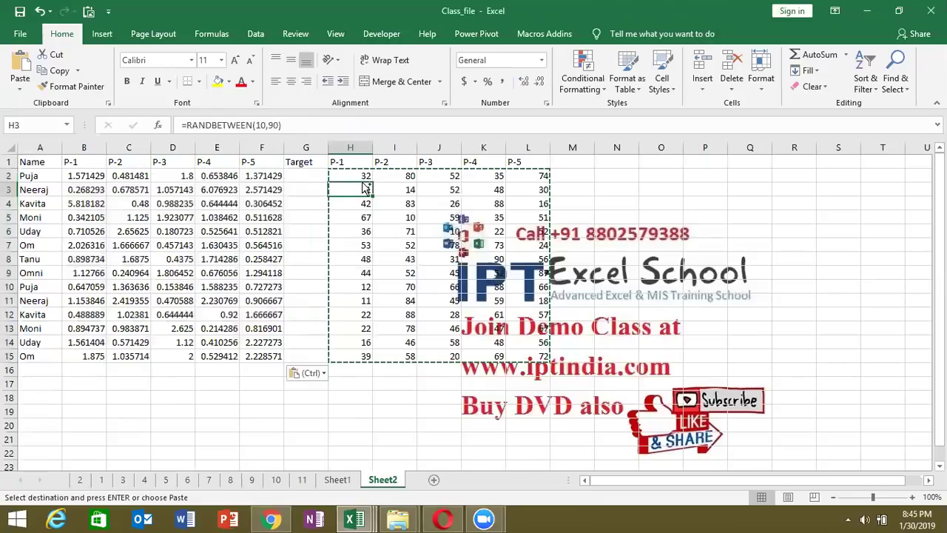
pyautogui.hotkey('ctrl', 'z')
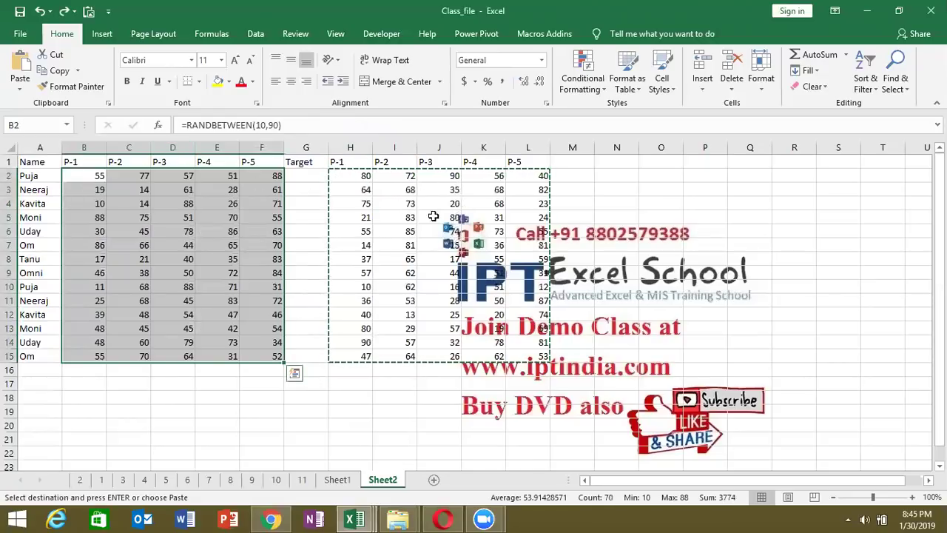
# Paste Special B2:F15 with Values and Divide from the copied table, then add Sheet3
pyautogui.rightClick(132, 211)
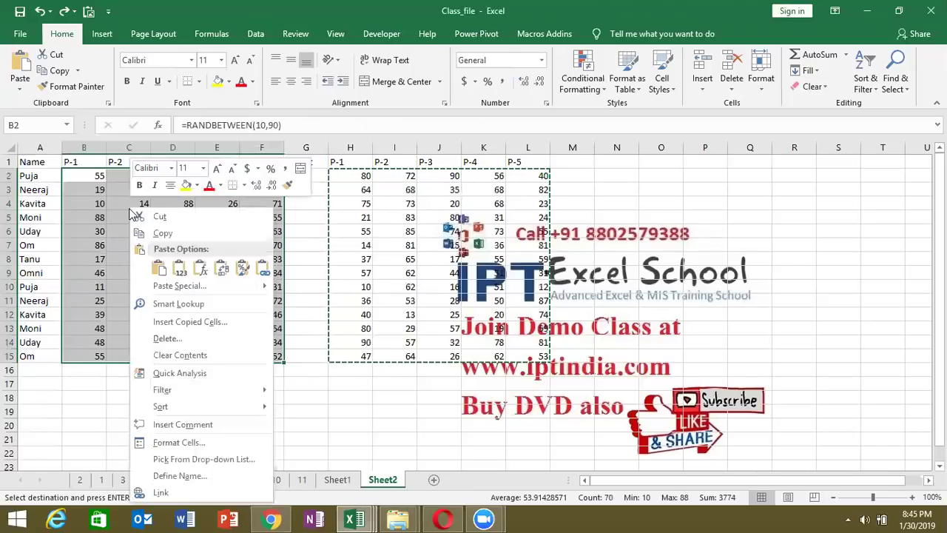
pyautogui.click(160, 285)
pyautogui.click(37, 230)
pyautogui.click(187, 314)
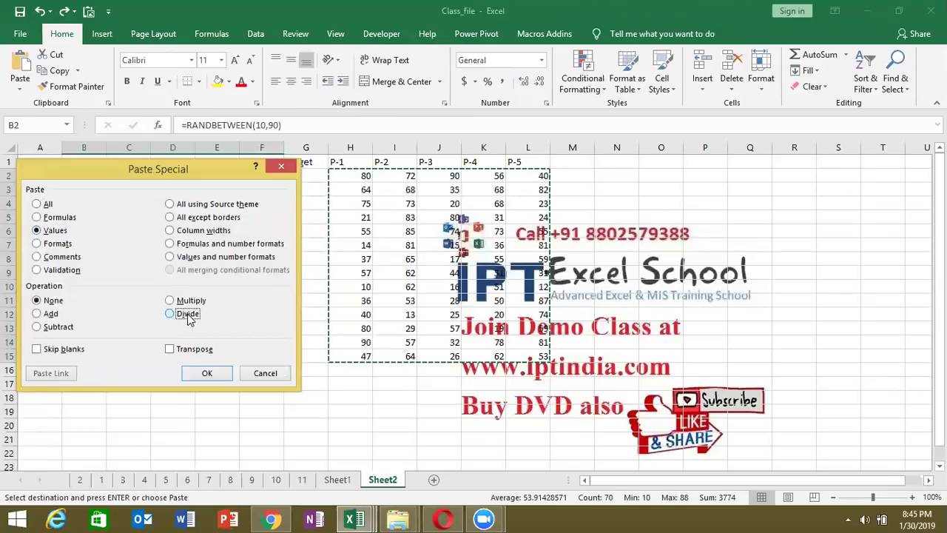
pyautogui.click(207, 373)
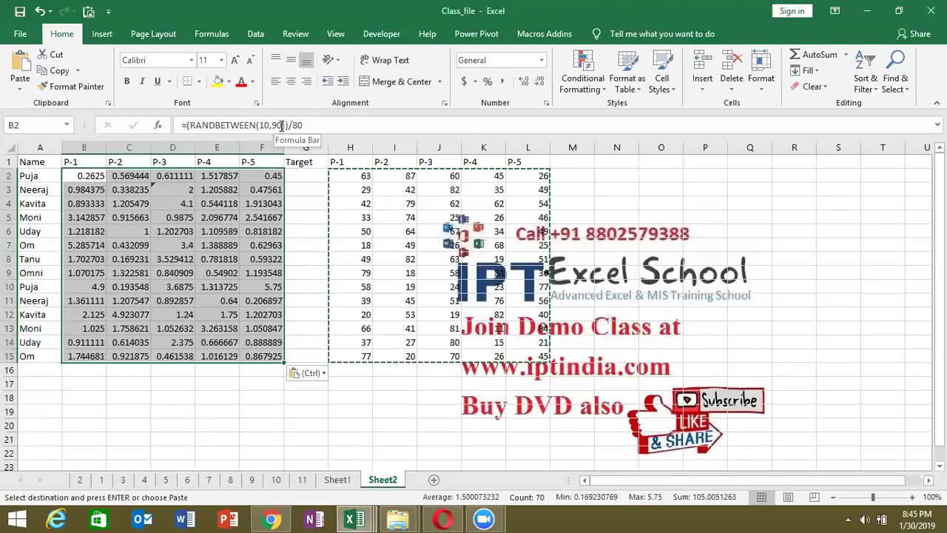
pyautogui.click(435, 480)
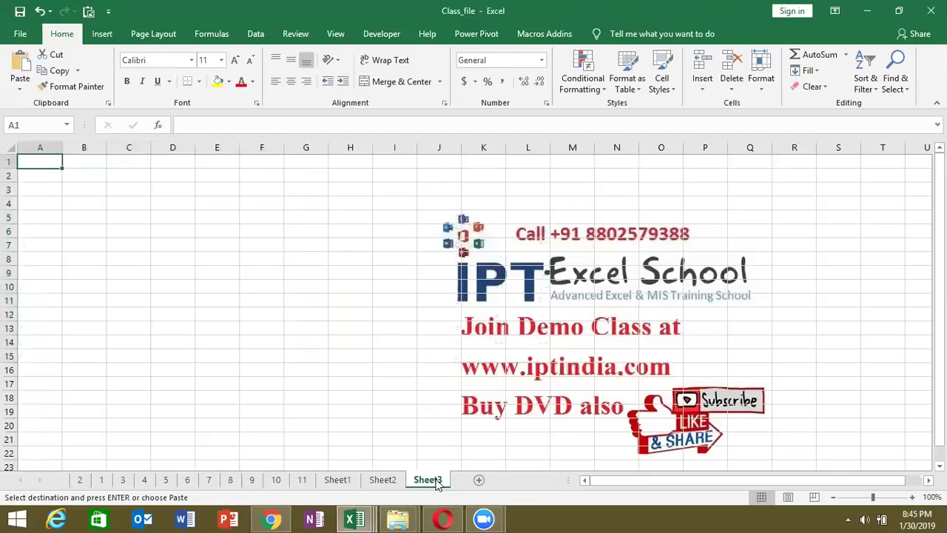
# Fill A1:A19 on Sheet3 with =RANDBETWEEN(10,90) and paste the results back as fixed values
pyautogui.write('=ra')
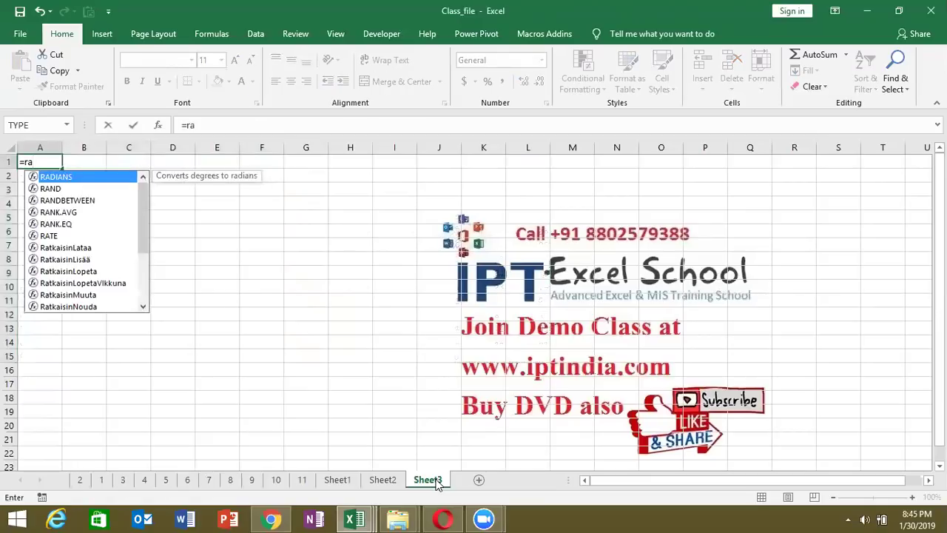
pyautogui.press('Down')
pyautogui.press('Down')
pyautogui.press('Tab')
pyautogui.write('10,90')
pyautogui.press('Return')
pyautogui.press('Up')
pyautogui.hotkey('shift', 'Down')
pyautogui.hotkey('shift', 'Down')
pyautogui.hotkey('shift', 'Down')
pyautogui.hotkey('shift', 'Down')
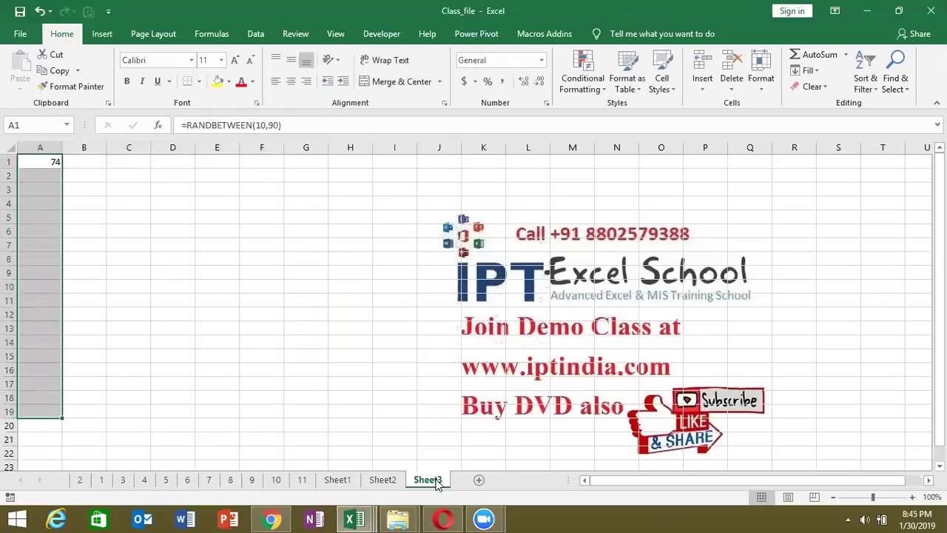
pyautogui.hotkey('ctrl', 'd')
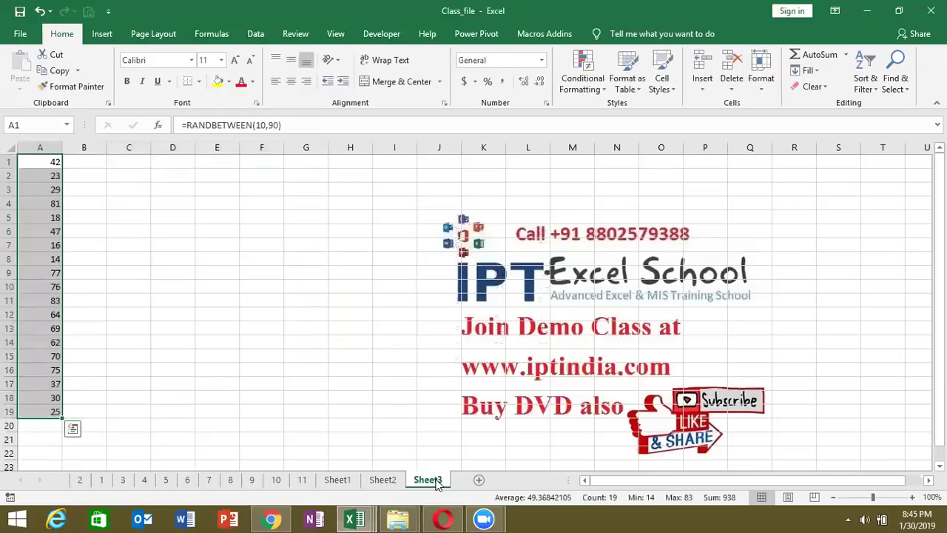
pyautogui.hotkey('ctrl', 'c')
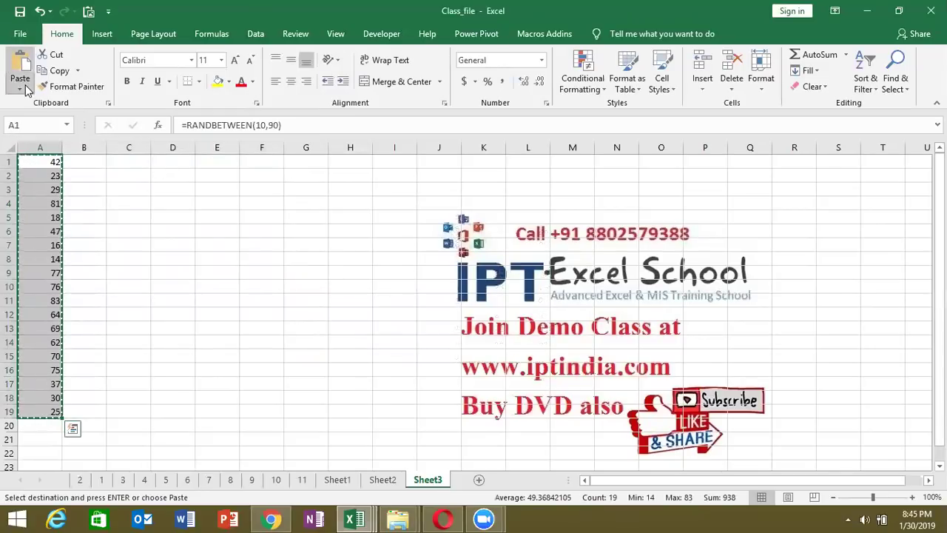
pyautogui.click(26, 89)
pyautogui.click(18, 182)
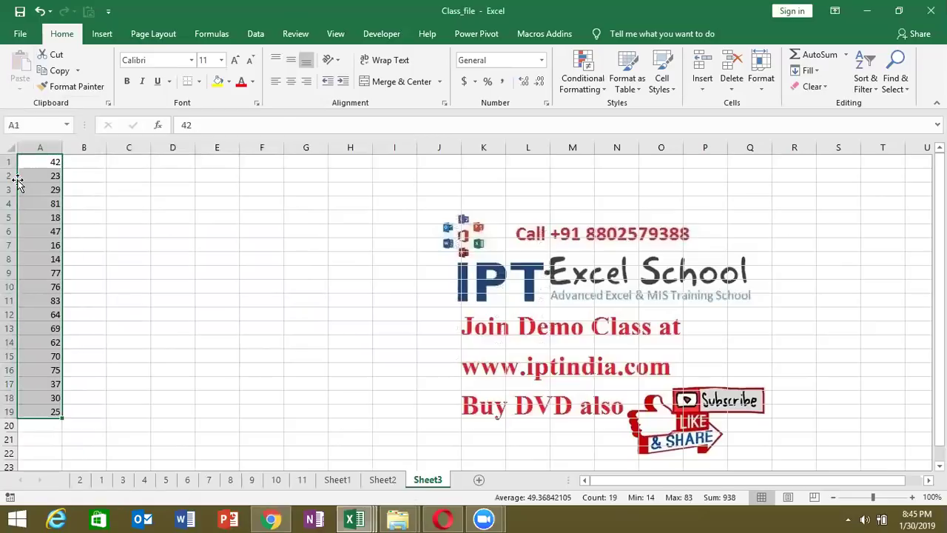
# Type 50, 60, 70, 65 and 78 into B3, B7, B10, B14 and B17
pyautogui.click(76, 194)
pyautogui.write('50')
pyautogui.press('Return')
pyautogui.press('Return')
pyautogui.press('Return')
pyautogui.press('Return')
pyautogui.write('60')
pyautogui.press('Return')
pyautogui.press('Return')
pyautogui.press('Return')
pyautogui.write('70')
pyautogui.press('Return')
pyautogui.press('Return')
pyautogui.press('Return')
pyautogui.press('Return')
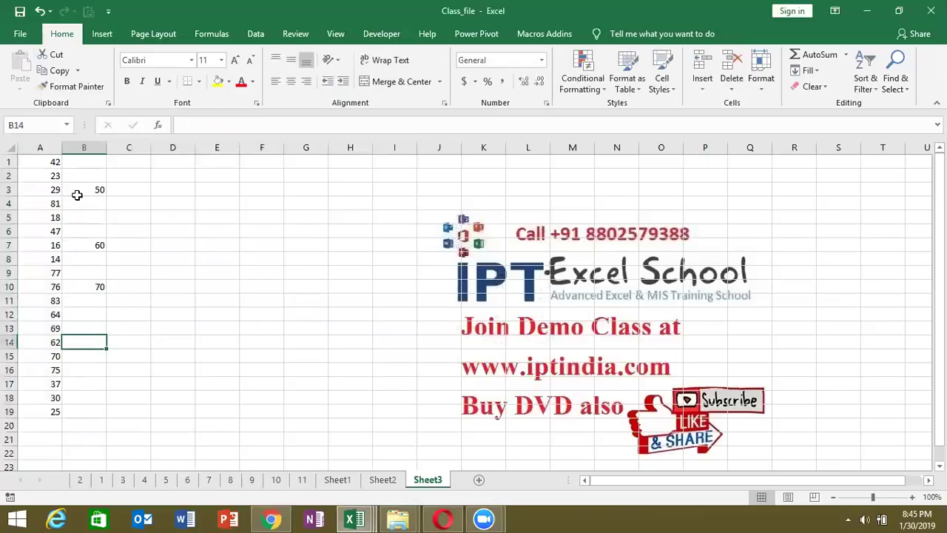
pyautogui.write('65')
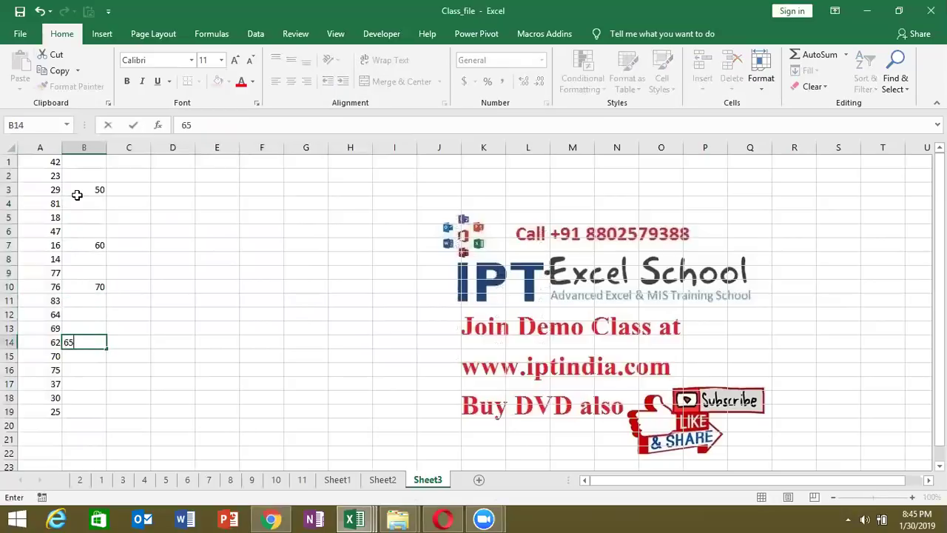
pyautogui.press('Return')
pyautogui.press('Return')
pyautogui.press('Return')
pyautogui.write('78')
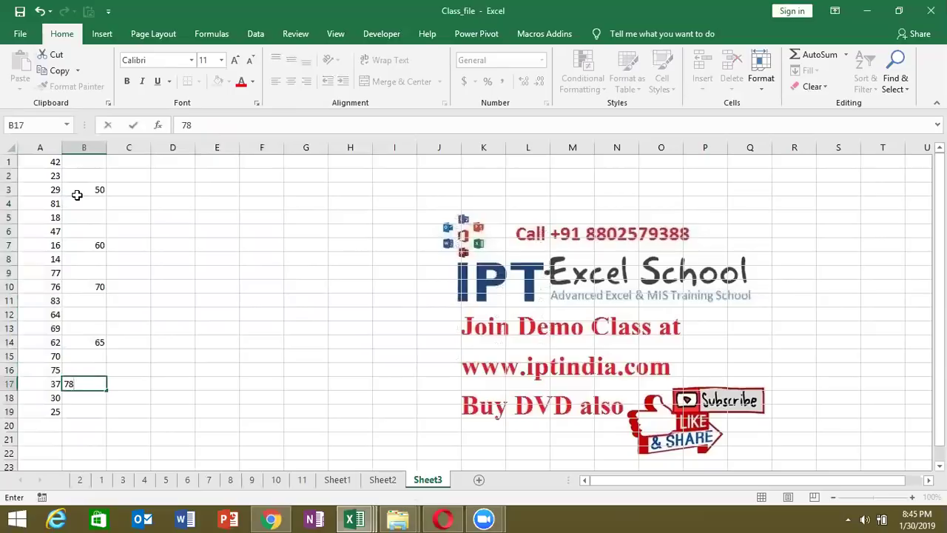
pyautogui.press('Tab')
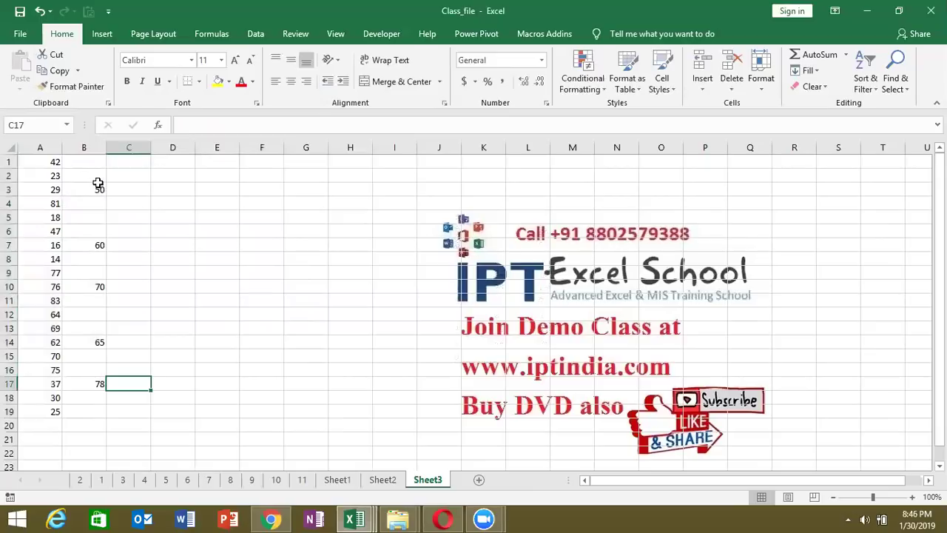
# Select nearby cells in columns A and B, finishing on B3 holding 50
pyautogui.click(96, 186)
pyautogui.click(96, 235)
pyautogui.moveTo(82, 203); pyautogui.dragTo(83, 220)
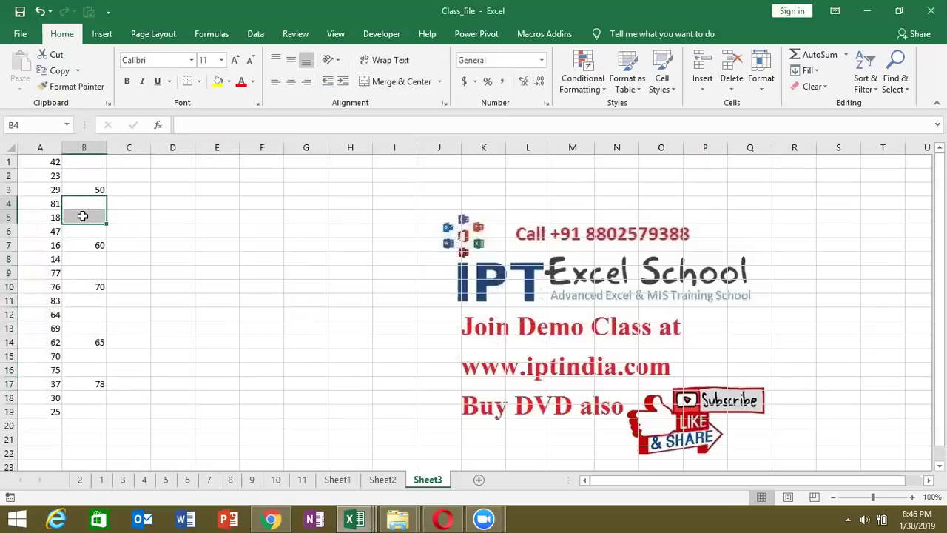
pyautogui.click(53, 190)
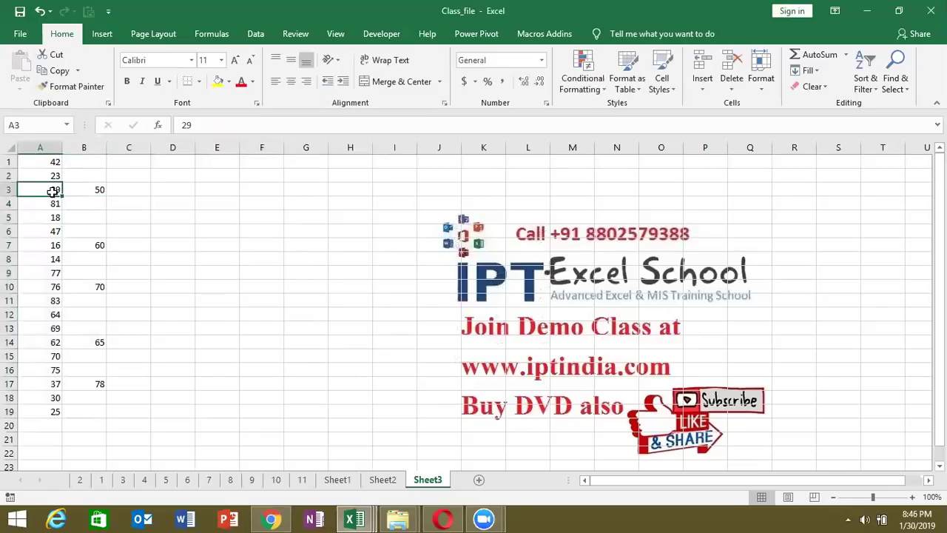
pyautogui.click(90, 190)
# Copy 50 from B3 into A3 and 60 from B7 into A7, then undo and cancel the copy
pyautogui.hotkey('ctrl', 'c')
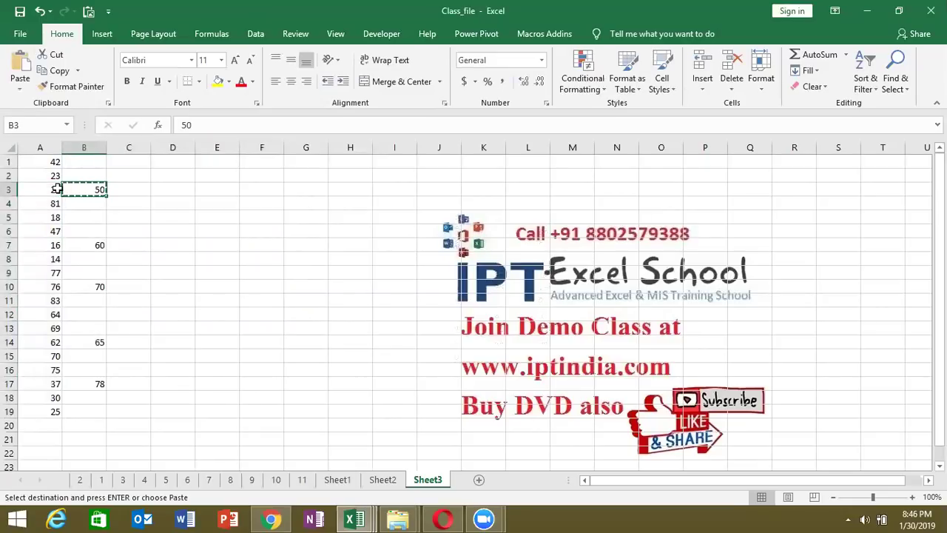
pyautogui.click(57, 190)
pyautogui.hotkey('ctrl', 'v')
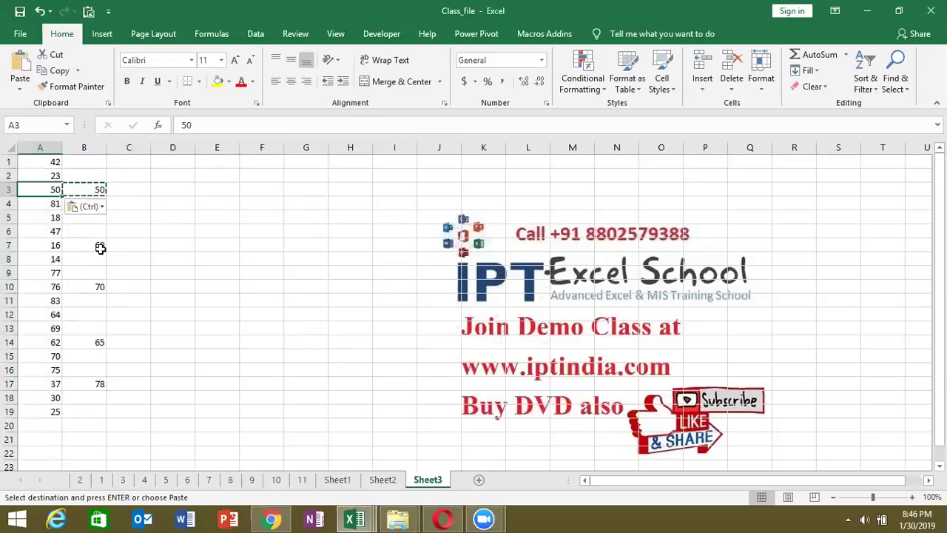
pyautogui.click(99, 246)
pyautogui.hotkey('ctrl', 'c')
pyautogui.click(36, 246)
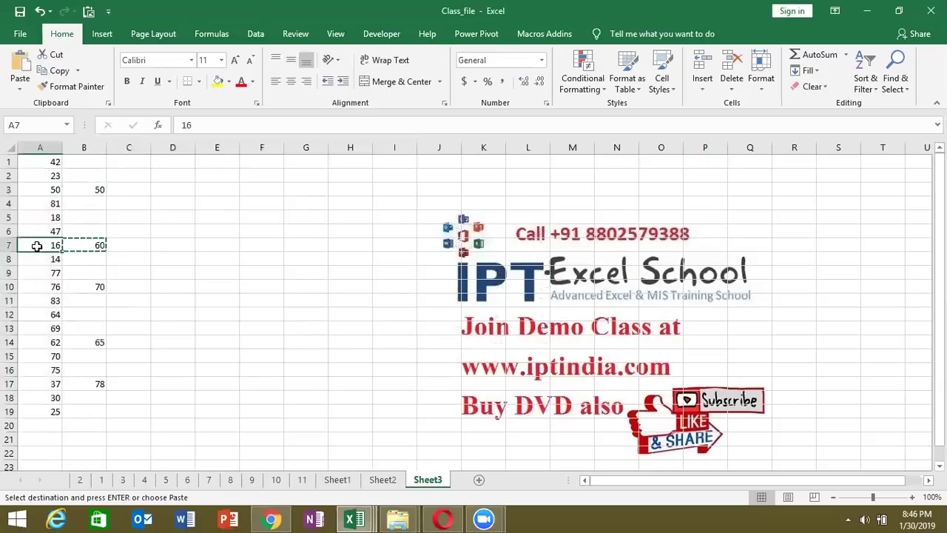
pyautogui.hotkey('ctrl', 'v')
pyautogui.hotkey('ctrl', 'z')
pyautogui.hotkey('ctrl', 'z')
pyautogui.press('Escape')
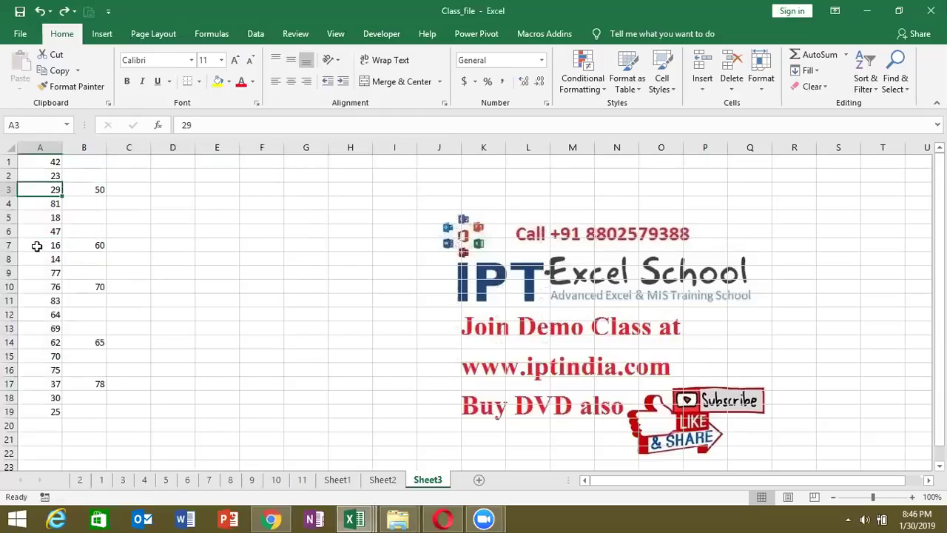
# Copy all of column B and select column A as the paste target
pyautogui.click(84, 147)
pyautogui.hotkey('ctrl', 'c')
pyautogui.click(44, 147)
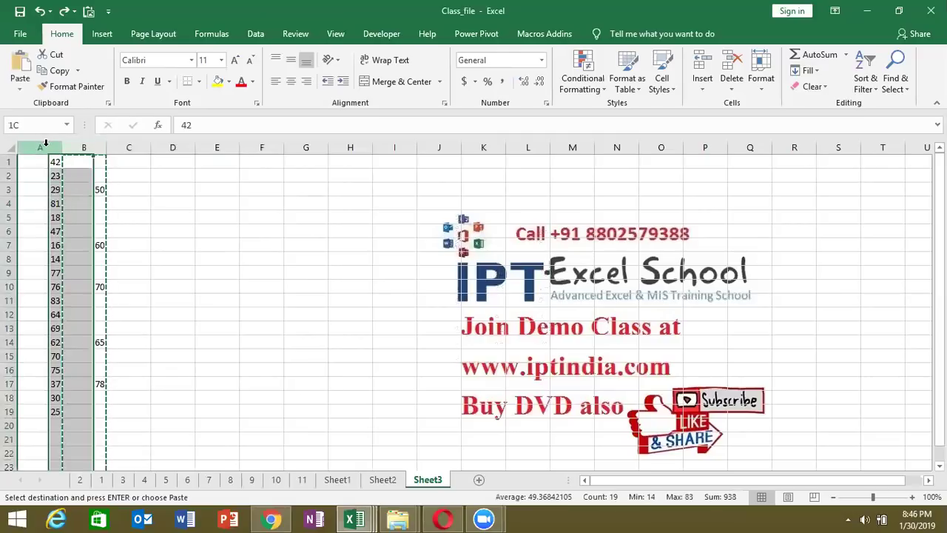
pyautogui.rightClick(46, 148)
# Paste column B onto column A as values only with Skip blanks, so A3 becomes 50
pyautogui.click(97, 225)
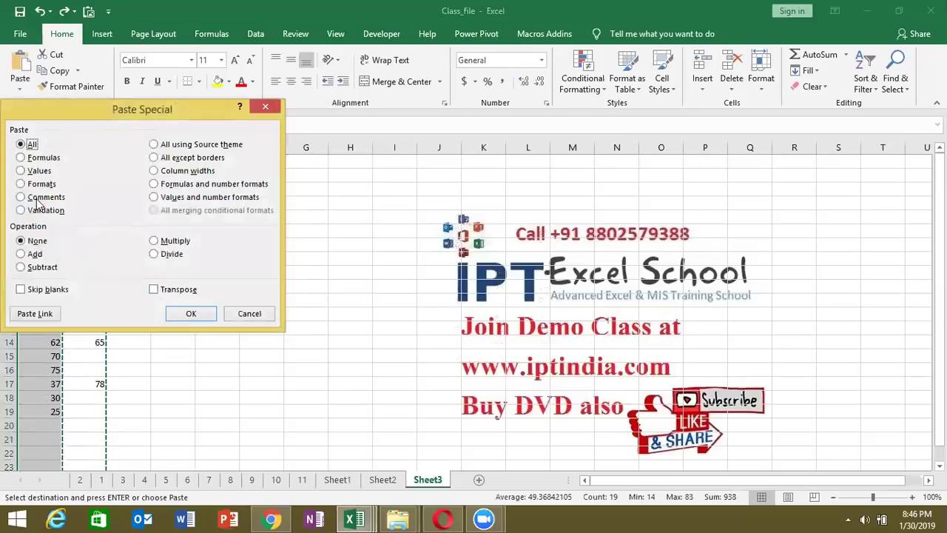
pyautogui.click(42, 174)
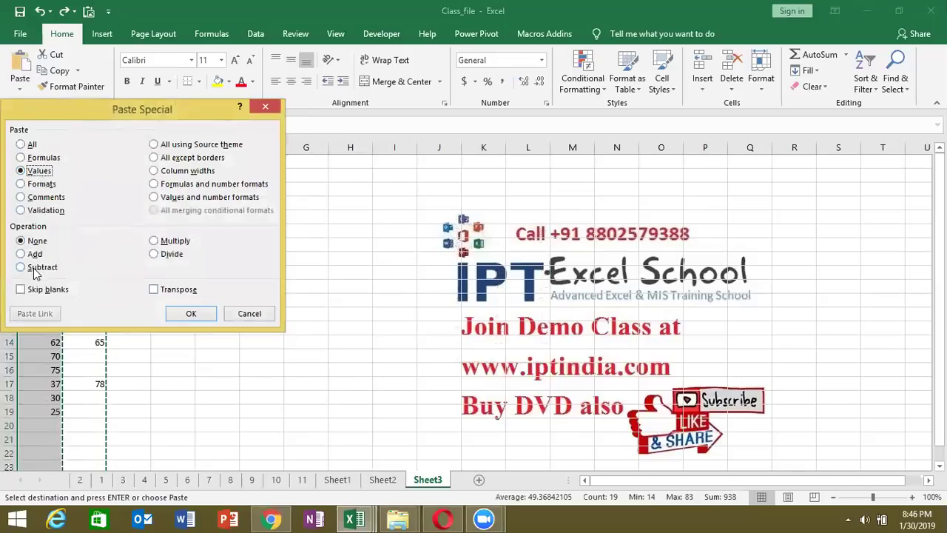
pyautogui.click(21, 291)
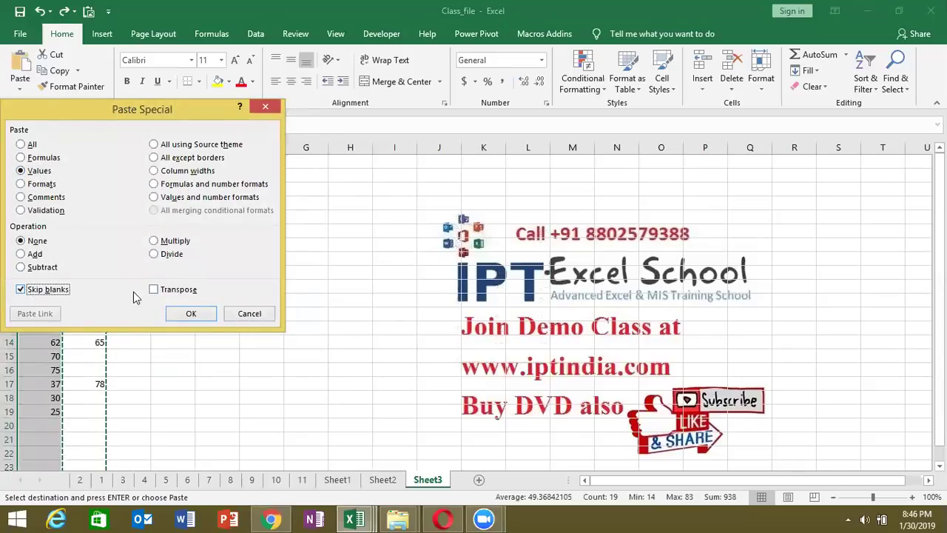
pyautogui.click(188, 313)
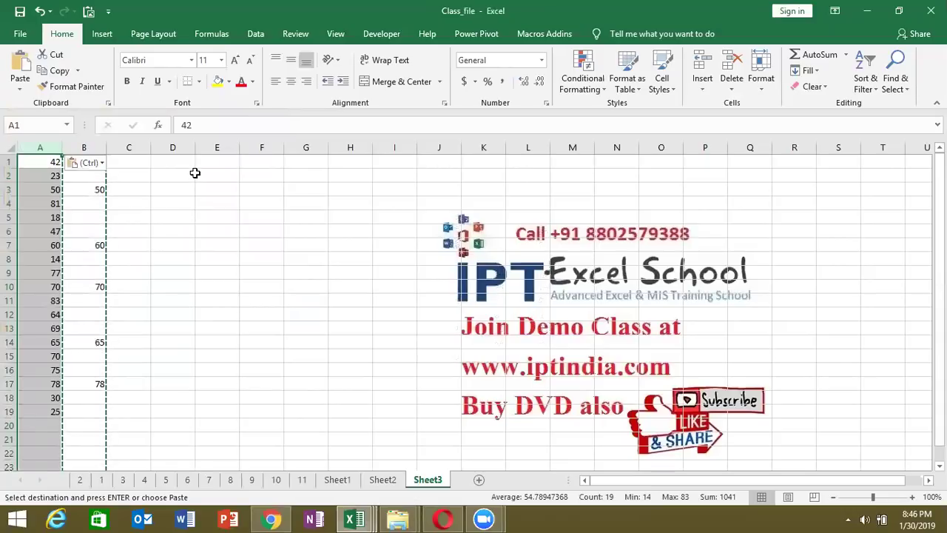
# Browse sheets Sheet2, Sheet1, Sheet3, 11 and 9
pyautogui.click(394, 480)
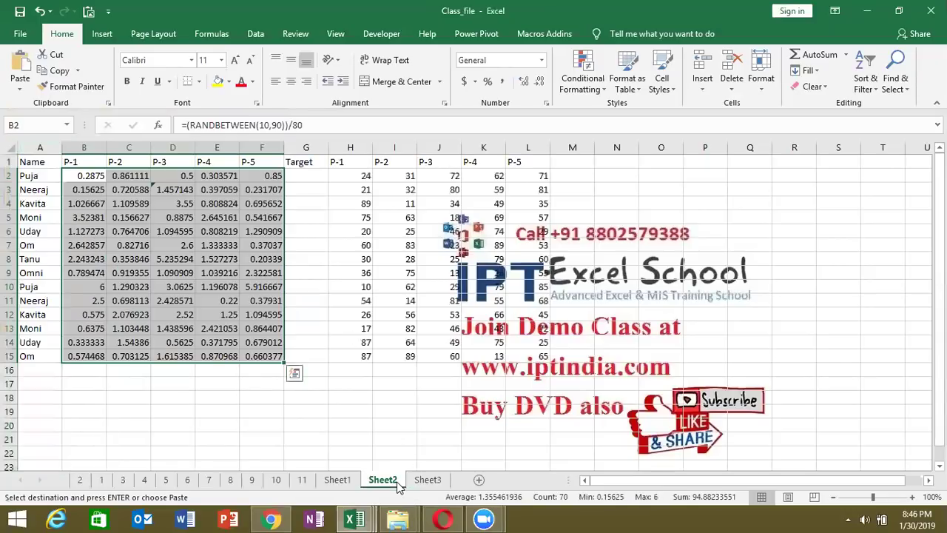
pyautogui.click(345, 480)
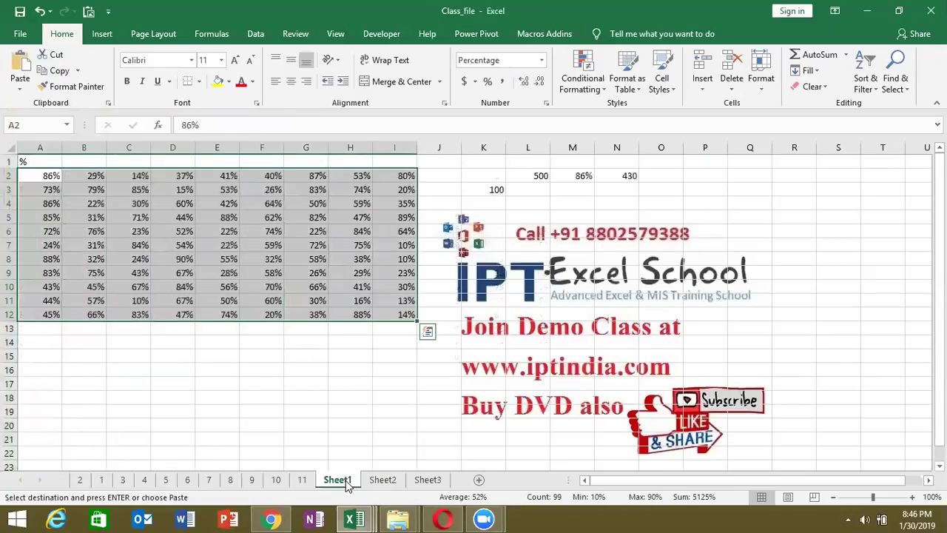
pyautogui.click(427, 481)
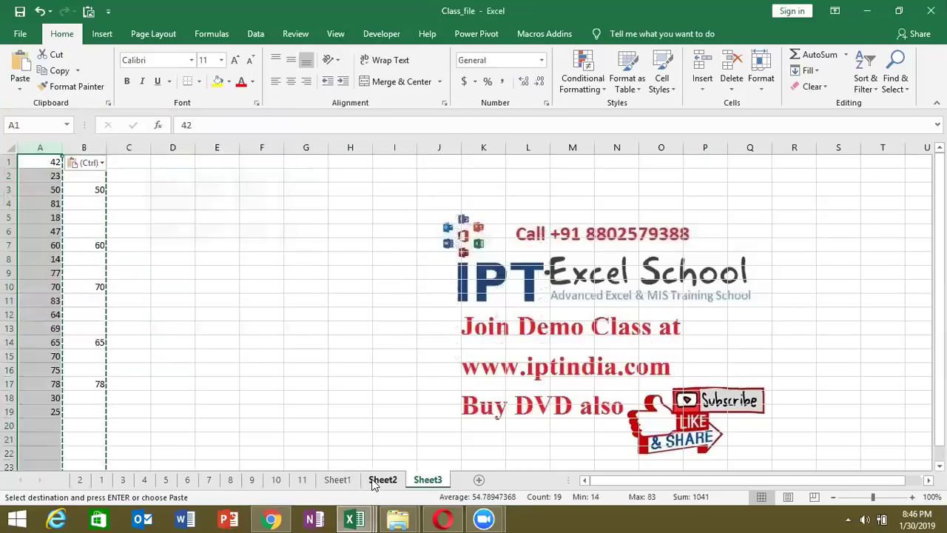
pyautogui.click(374, 481)
pyautogui.click(339, 480)
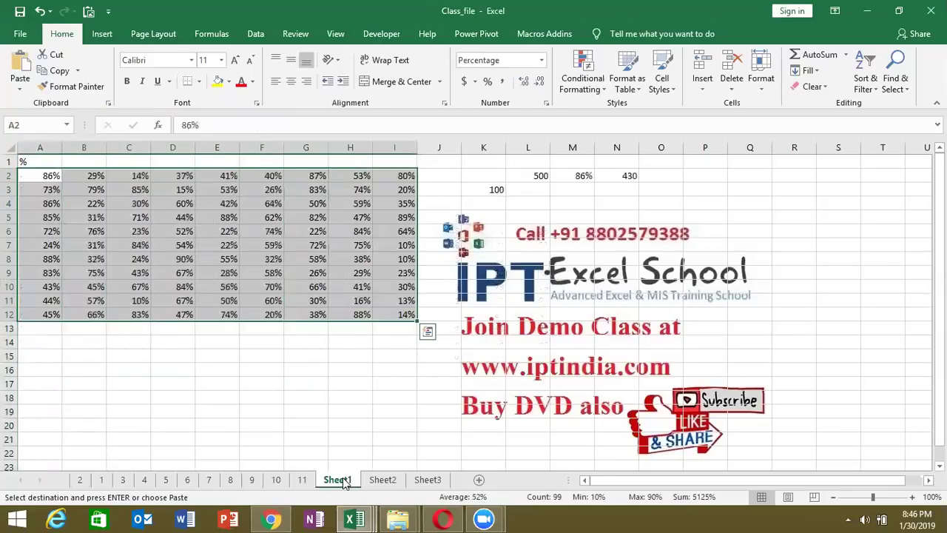
pyautogui.click(299, 481)
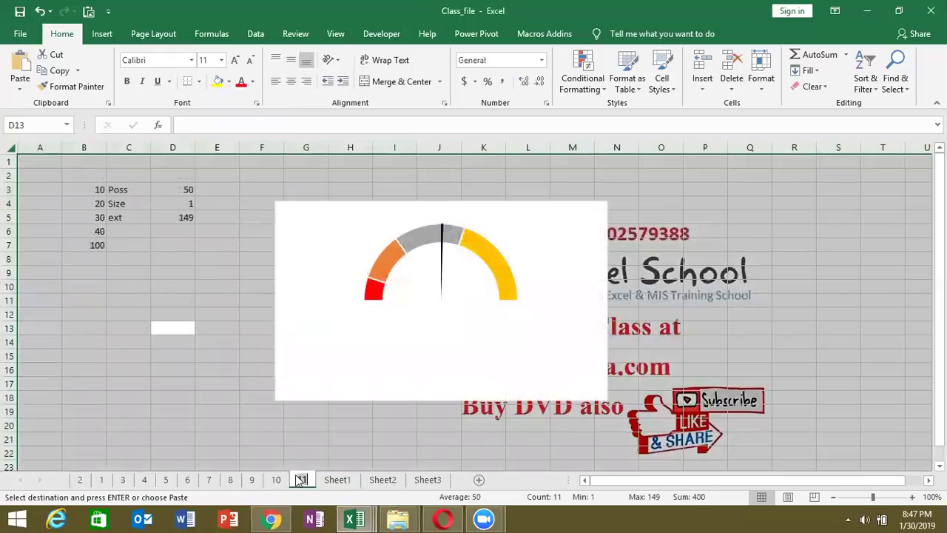
pyautogui.click(251, 481)
# Review sheets 6, 4, 5 and 7, select sheet 6's bank chart, and add a blank sheet
pyautogui.click(189, 480)
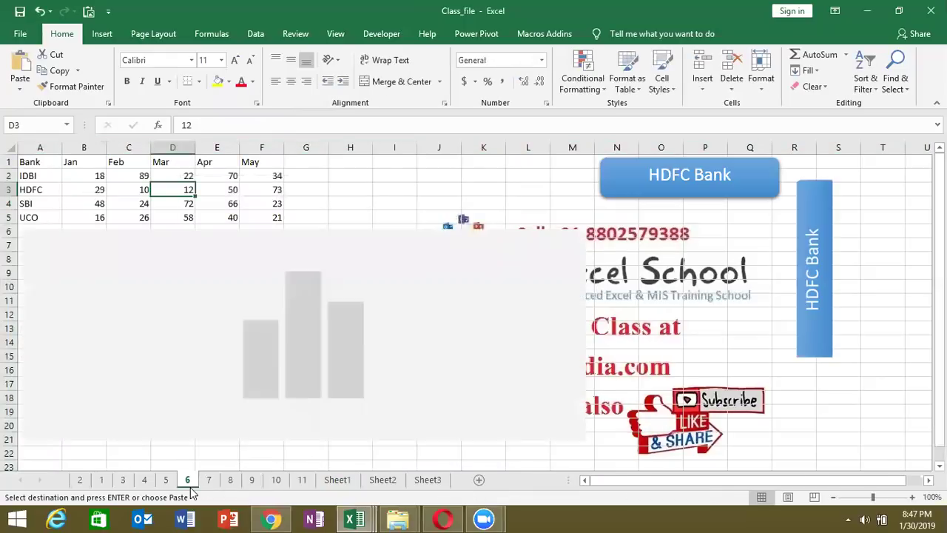
pyautogui.click(145, 480)
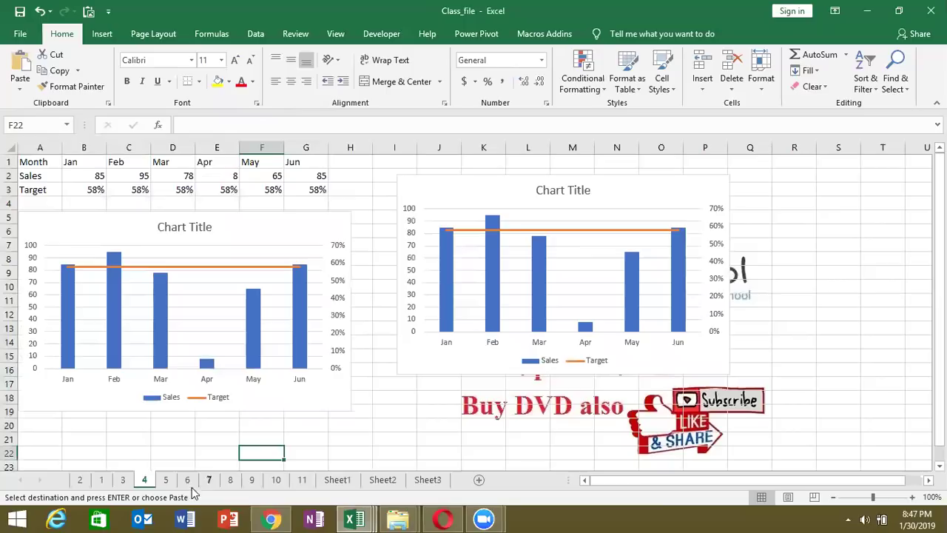
pyautogui.click(167, 480)
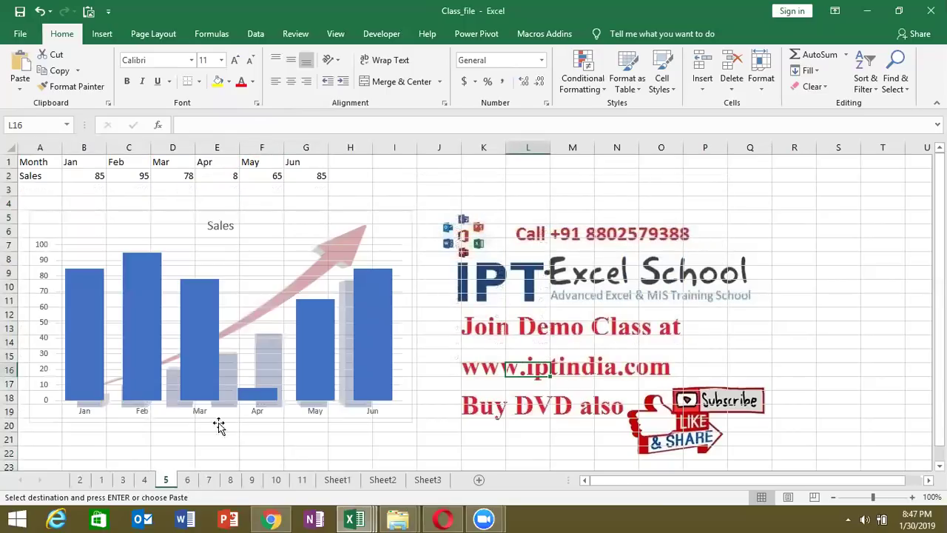
pyautogui.click(208, 481)
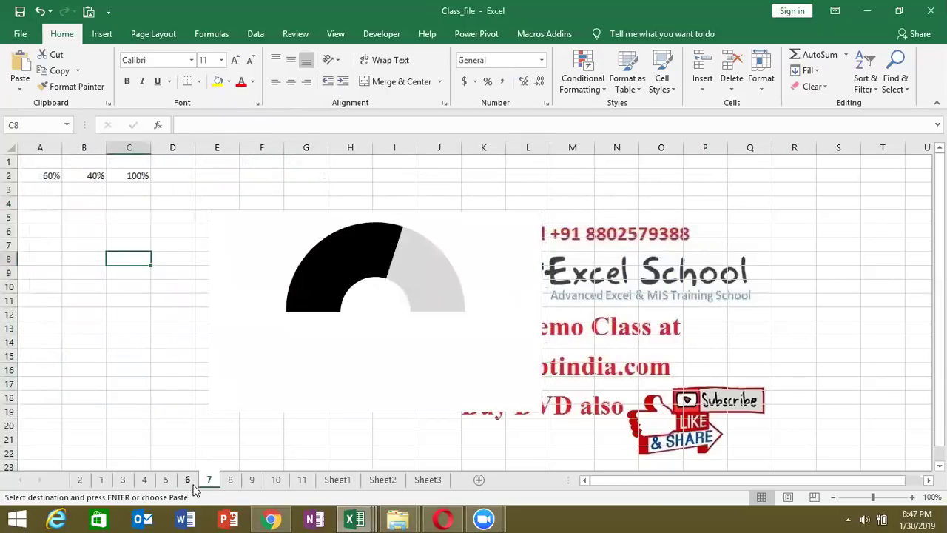
pyautogui.click(187, 481)
pyautogui.click(247, 239)
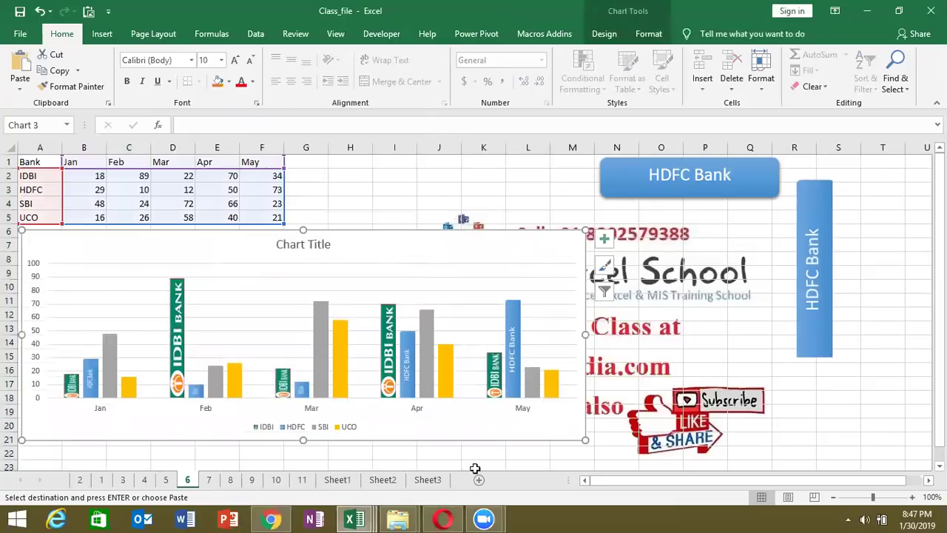
pyautogui.click(478, 483)
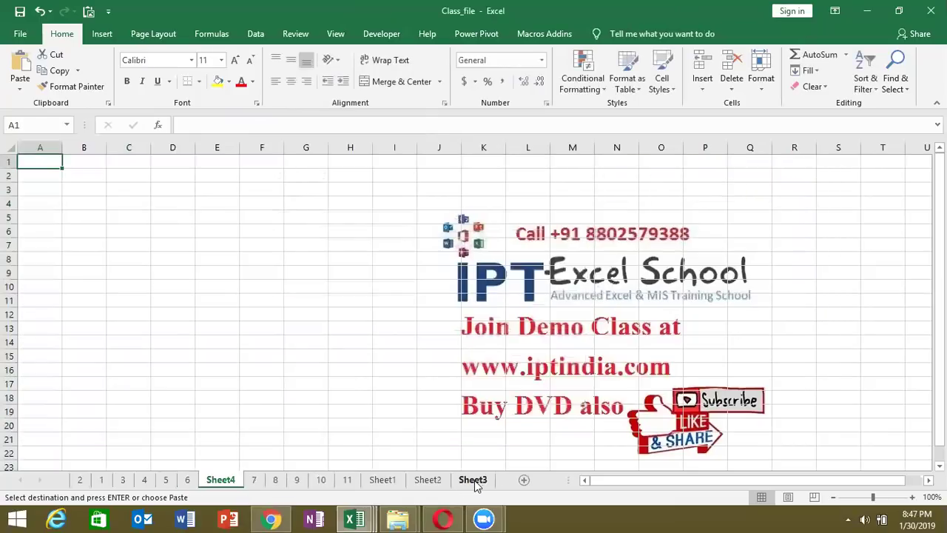
# Browse the chart sheets 3, 1, 2, 4, 5, Sheet4 and back to sheet 6
pyautogui.click(123, 480)
pyautogui.click(104, 481)
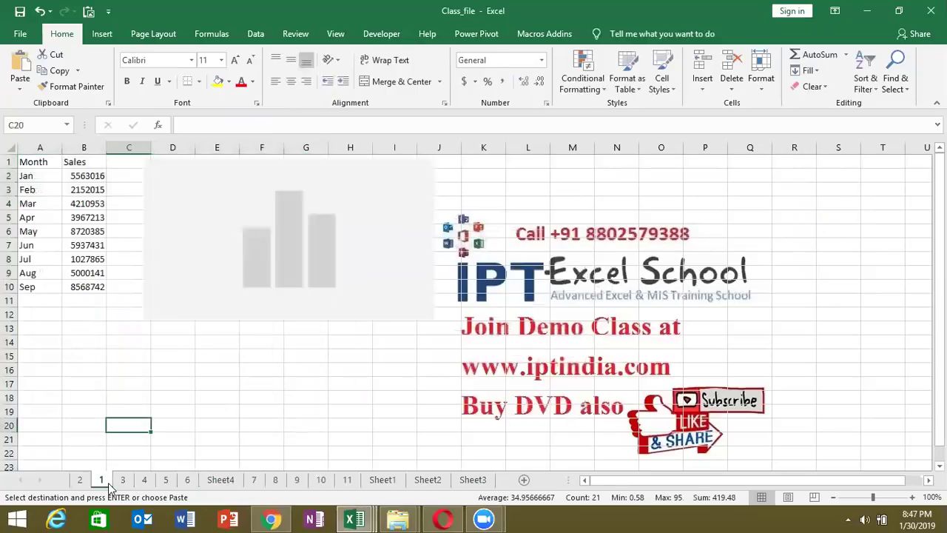
pyautogui.click(81, 481)
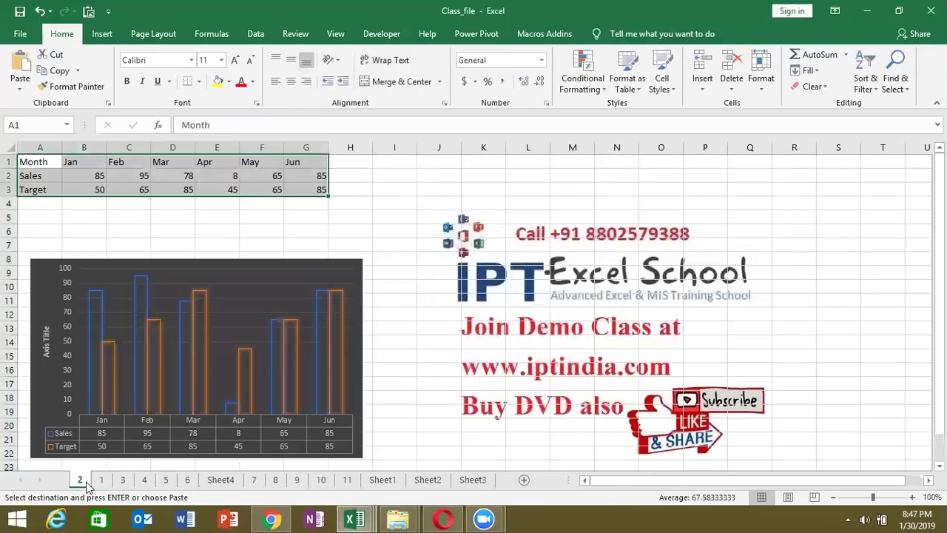
pyautogui.click(123, 480)
pyautogui.click(144, 480)
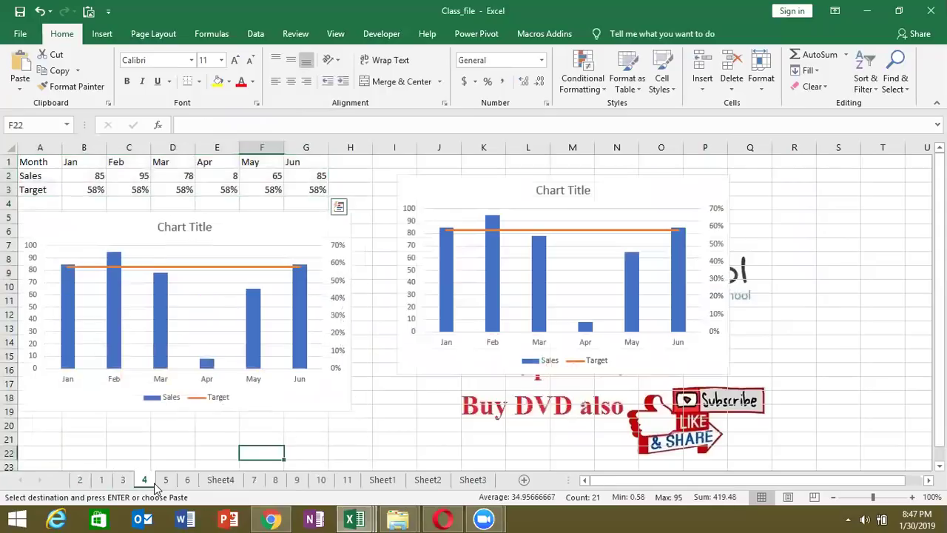
pyautogui.click(166, 480)
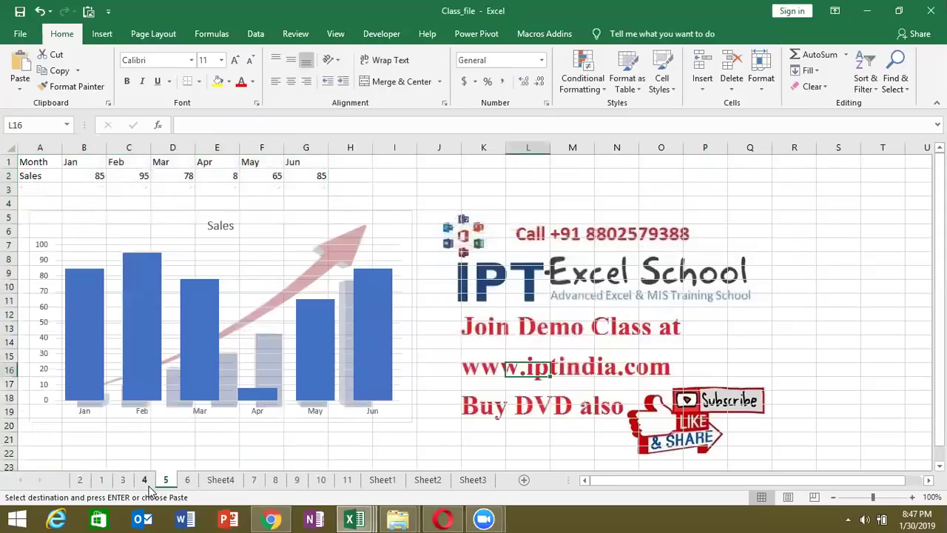
pyautogui.click(147, 485)
pyautogui.click(191, 481)
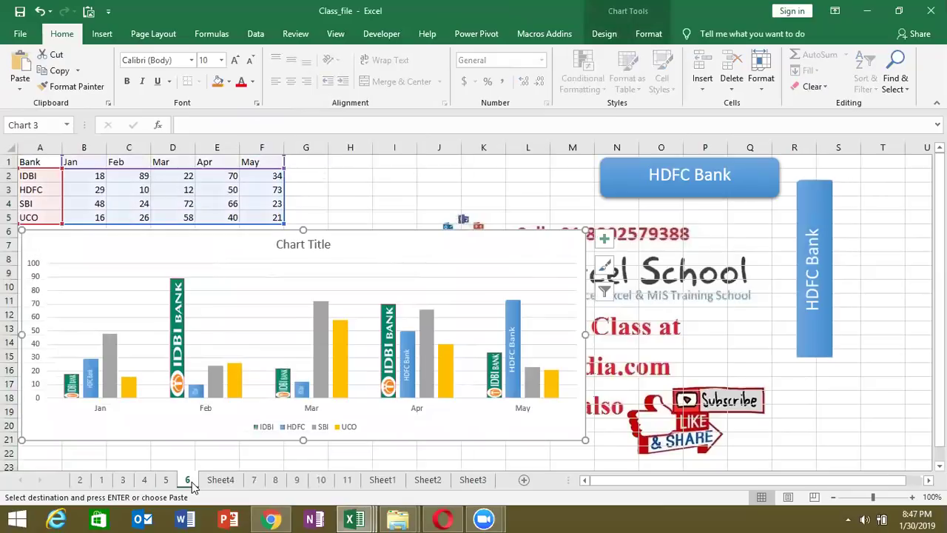
pyautogui.click(213, 477)
pyautogui.click(190, 479)
# Copy the bank-logo column chart on sheet 6 and go to Sheet4
pyautogui.click(179, 345)
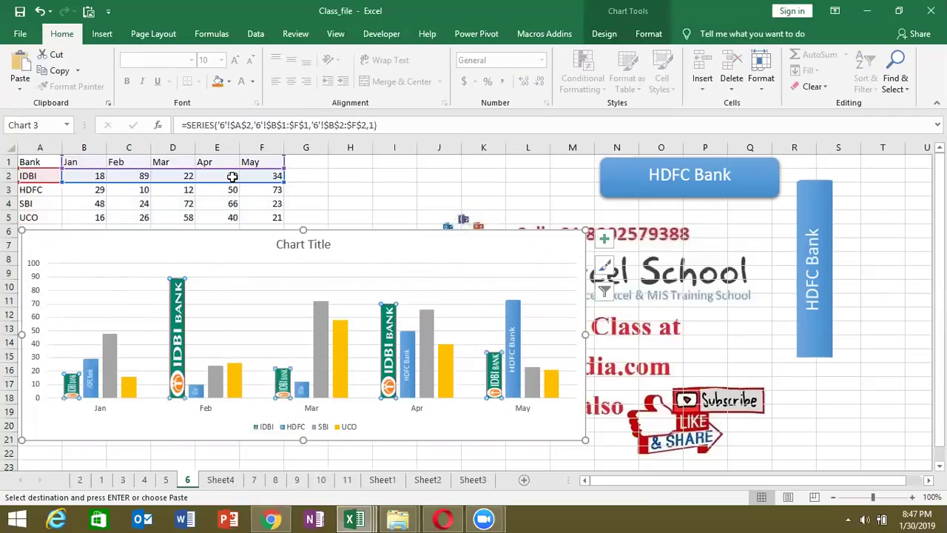
pyautogui.press('Escape')
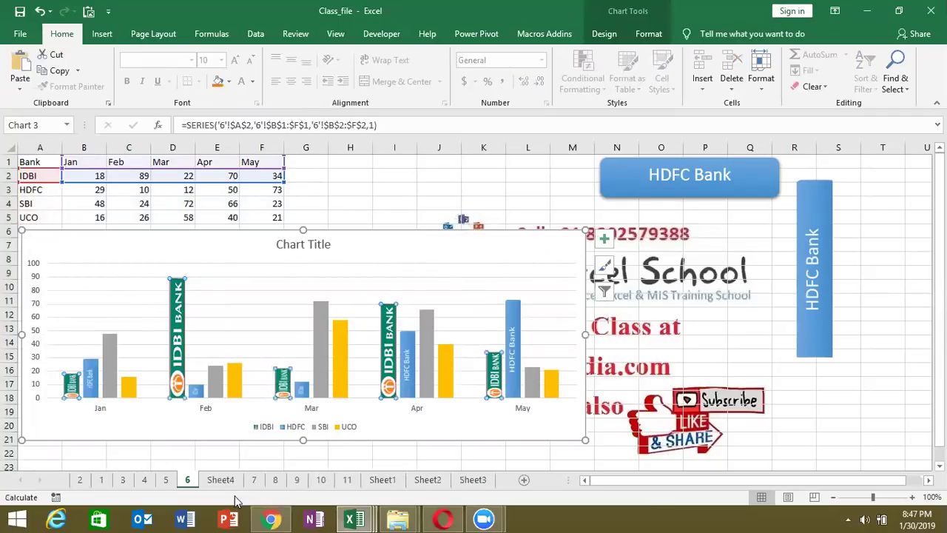
pyautogui.click(229, 488)
pyautogui.click(19, 90)
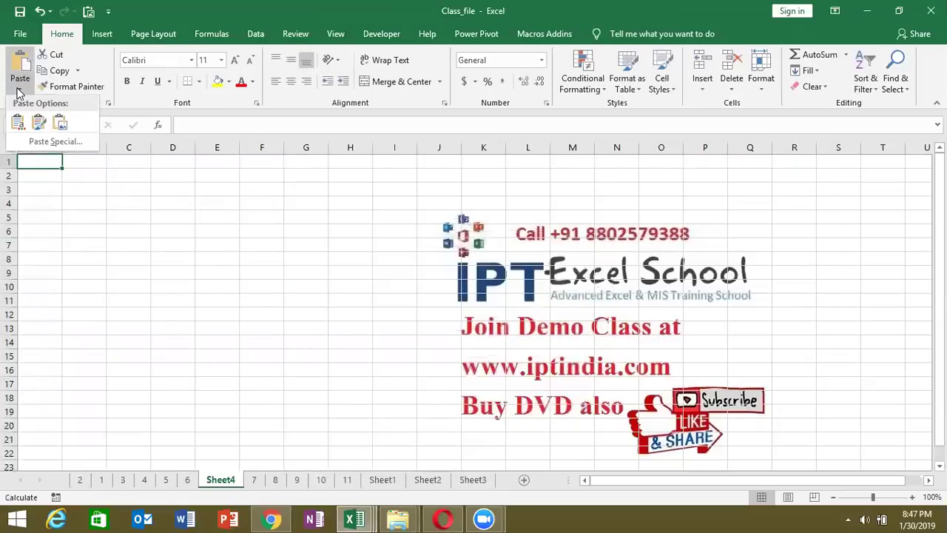
pyautogui.click(61, 123)
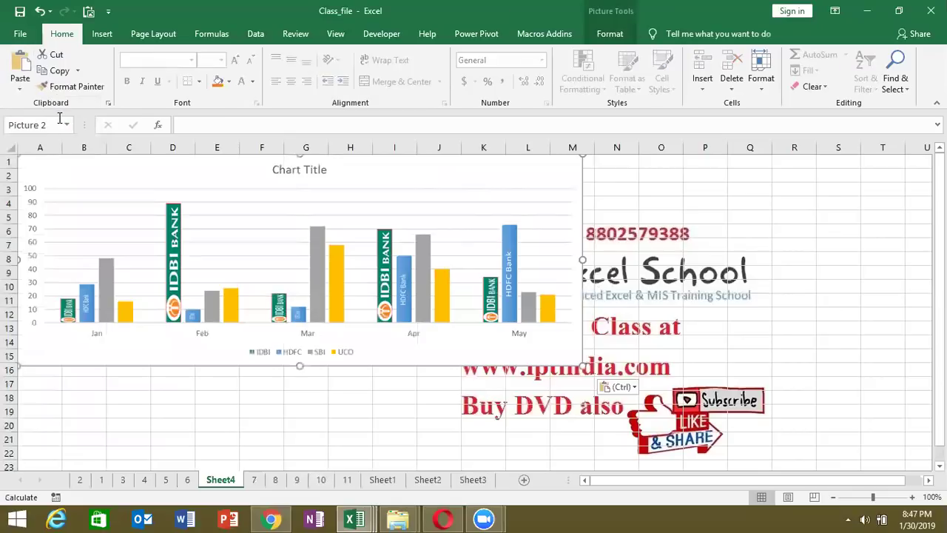
pyautogui.moveTo(148, 171); pyautogui.dragTo(167, 210)
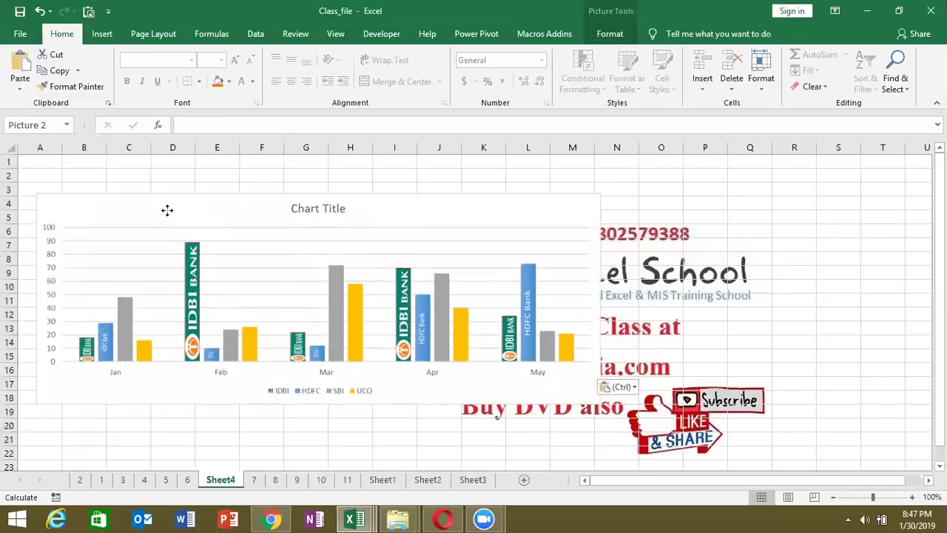
pyautogui.moveTo(601, 403)
pyautogui.mouseDown()
pyautogui.moveTo(238, 265)
pyautogui.moveTo(523, 410)
pyautogui.mouseUp()
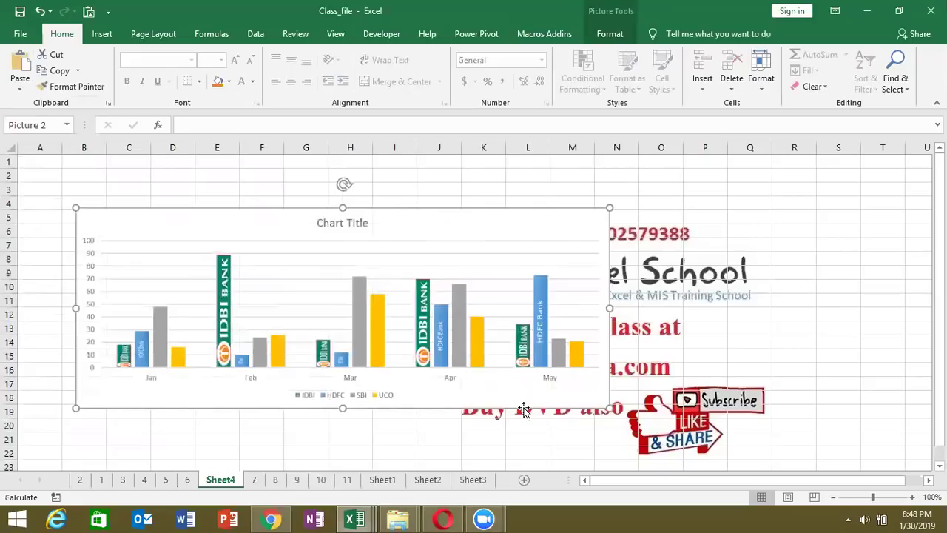
pyautogui.press('Delete')
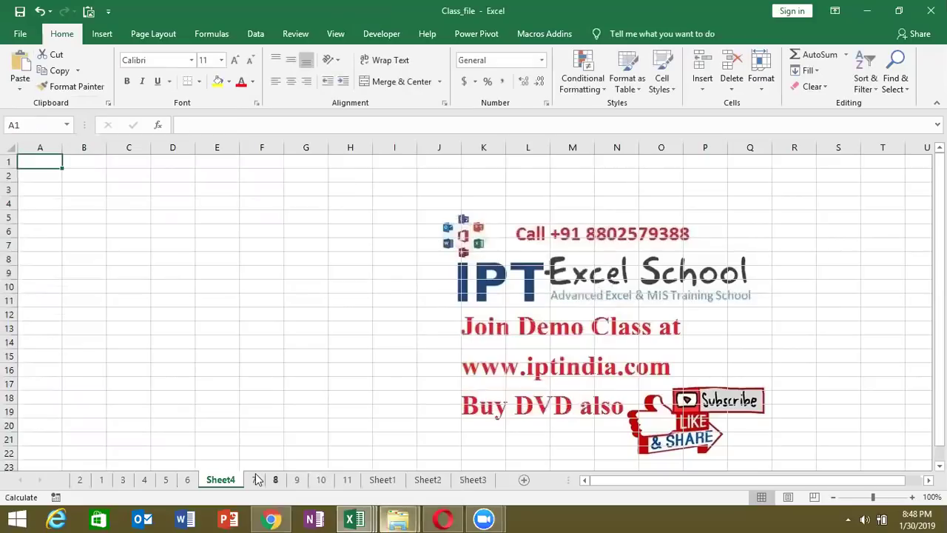
# Give the sheet 6 bank table A1:F5 a yellow fill and all borders, then copy it
pyautogui.click(192, 479)
pyautogui.moveTo(30, 161); pyautogui.dragTo(251, 219)
pyautogui.click(218, 82)
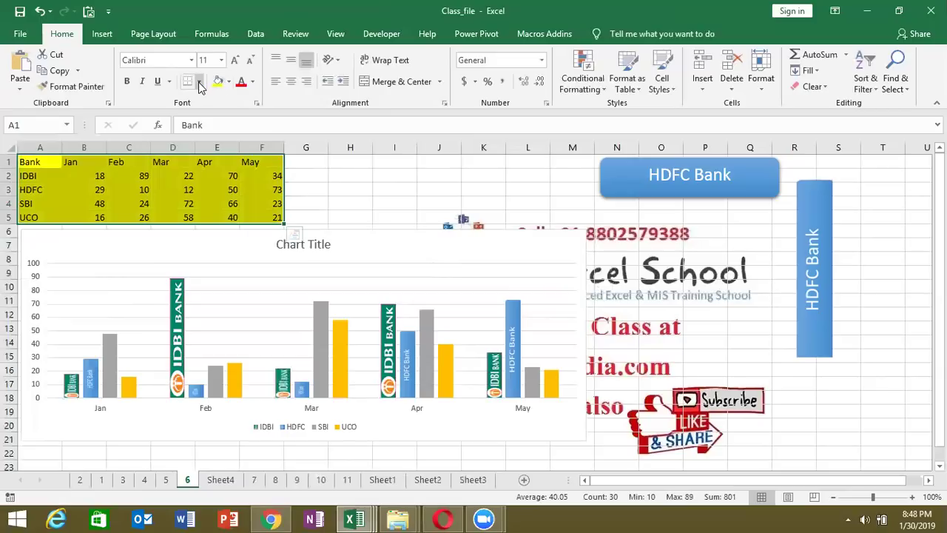
pyautogui.click(198, 81)
pyautogui.click(201, 201)
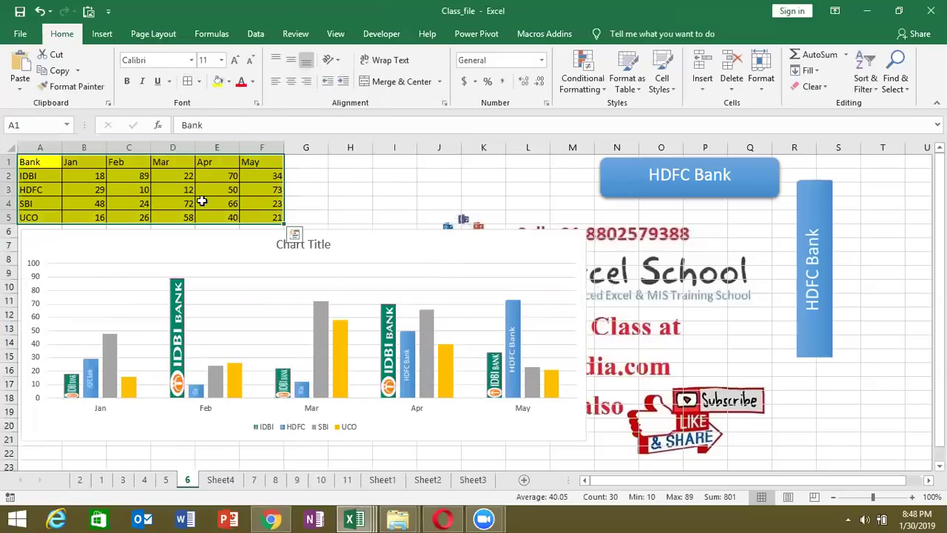
pyautogui.hotkey('ctrl', 'c')
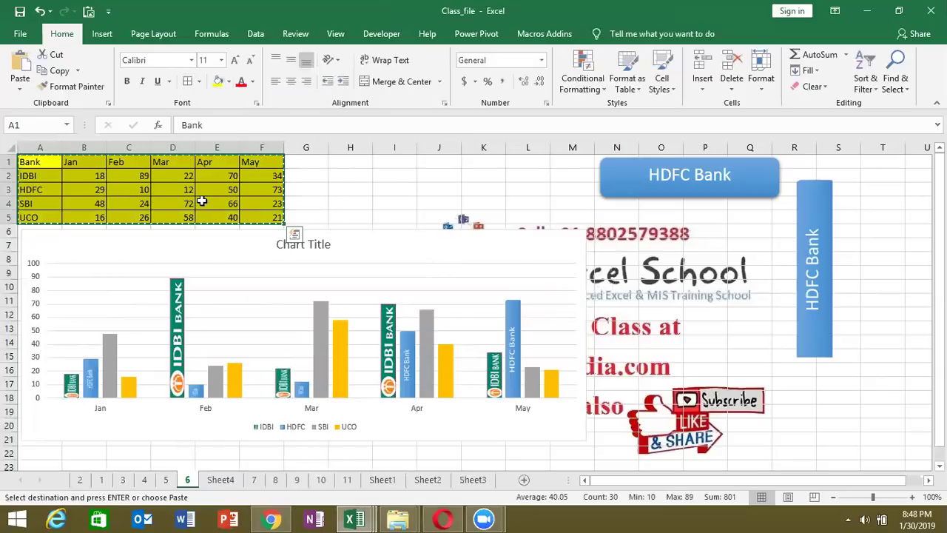
# Paste the table onto Sheet4 as a picture, moved to row 5 and shrunk to columns B–F
pyautogui.click(221, 480)
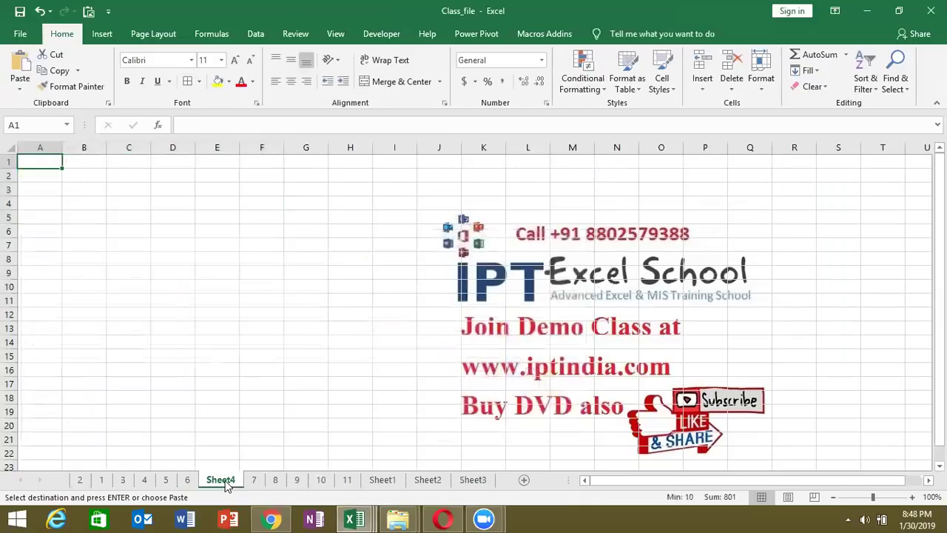
pyautogui.click(20, 88)
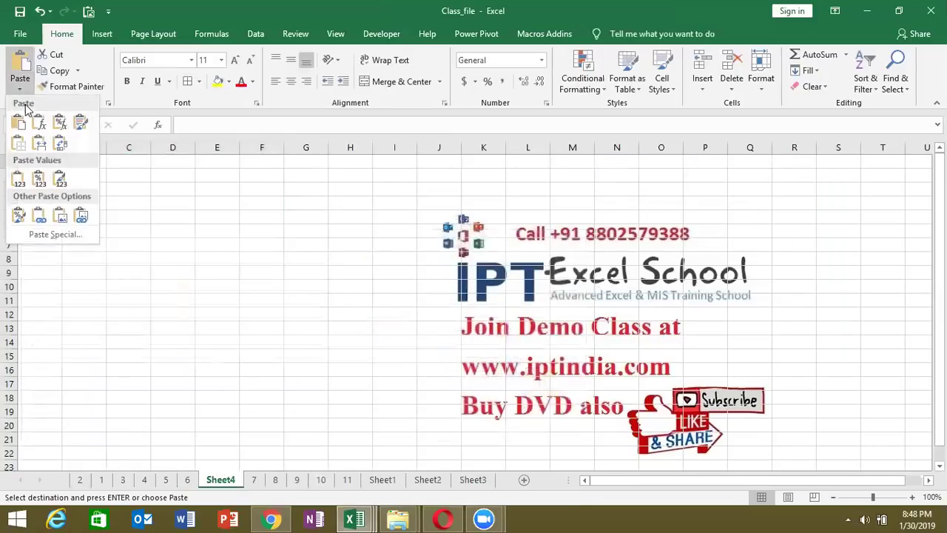
pyautogui.click(62, 216)
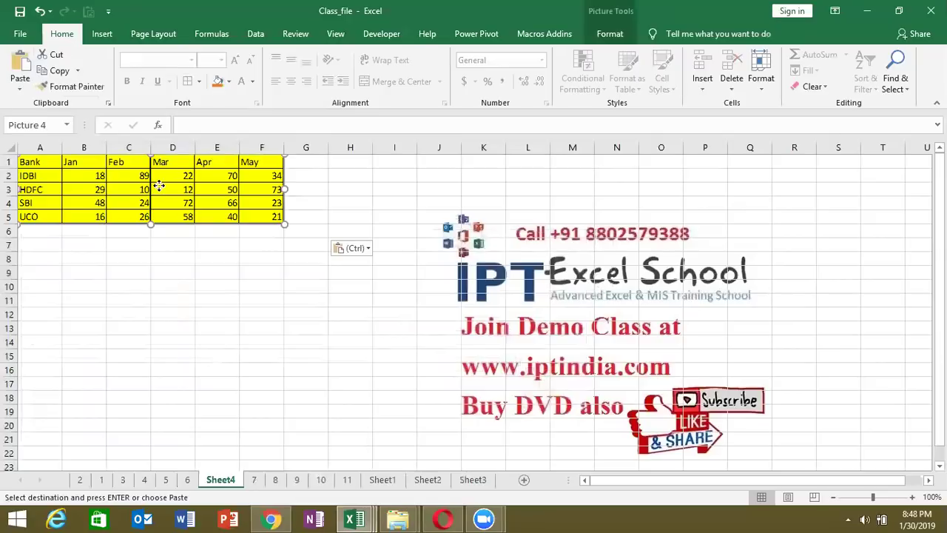
pyautogui.moveTo(159, 185); pyautogui.dragTo(223, 248)
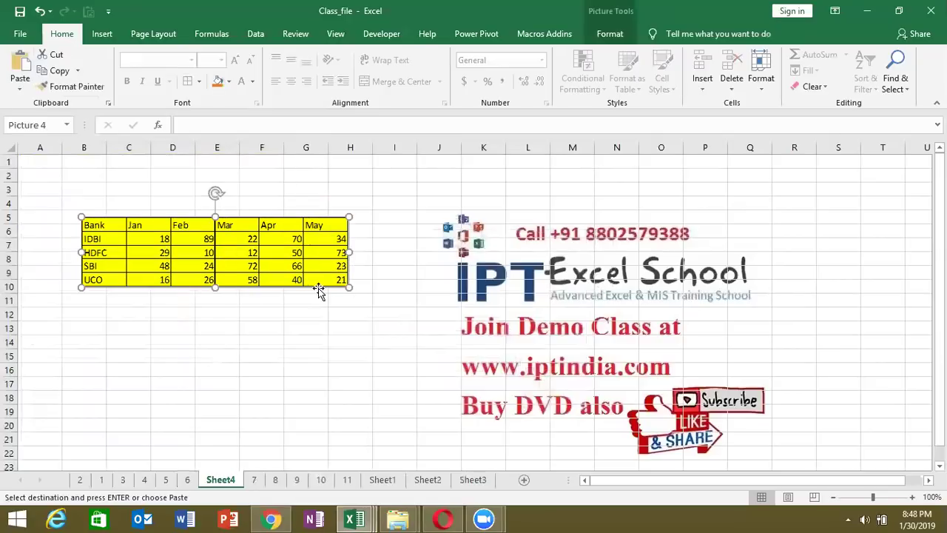
pyautogui.moveTo(349, 287)
pyautogui.mouseDown()
pyautogui.moveTo(247, 257)
pyautogui.moveTo(257, 263)
pyautogui.mouseUp()
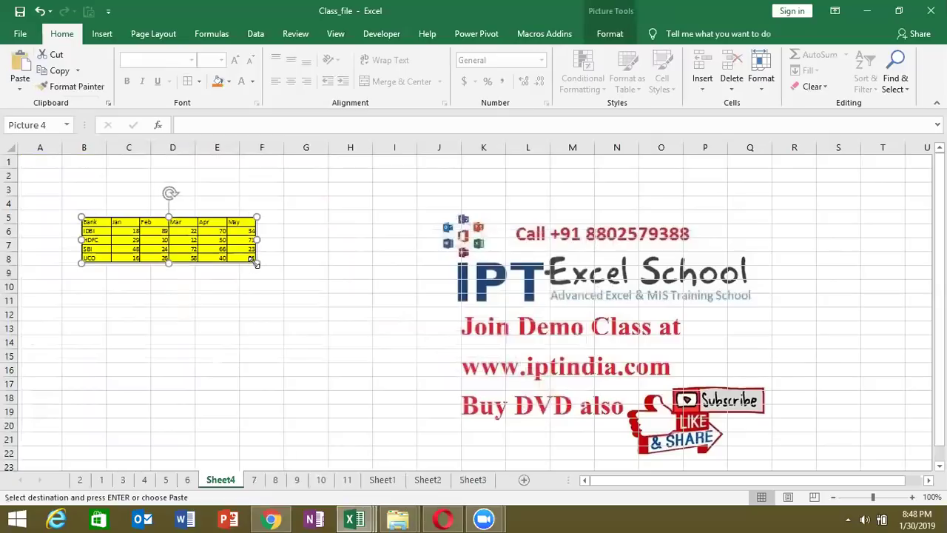
pyautogui.click(251, 283)
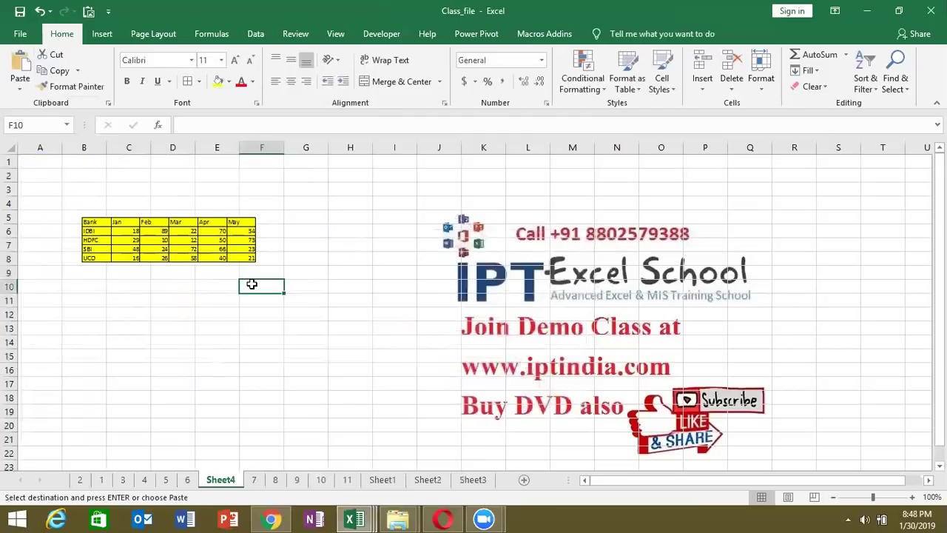
# Paste a linked picture of the bank table on Sheet4 at row 5, then return to sheet 6
pyautogui.click(187, 480)
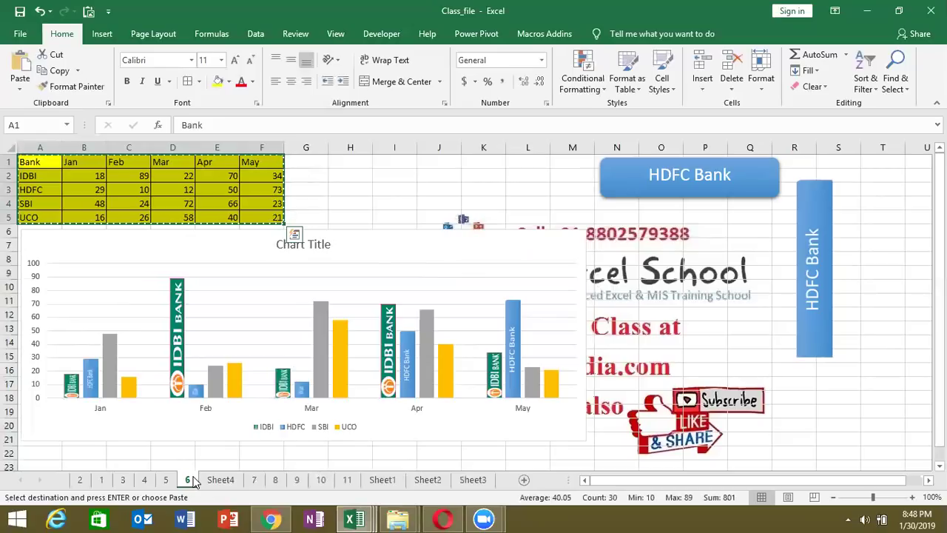
pyautogui.click(218, 479)
pyautogui.click(20, 88)
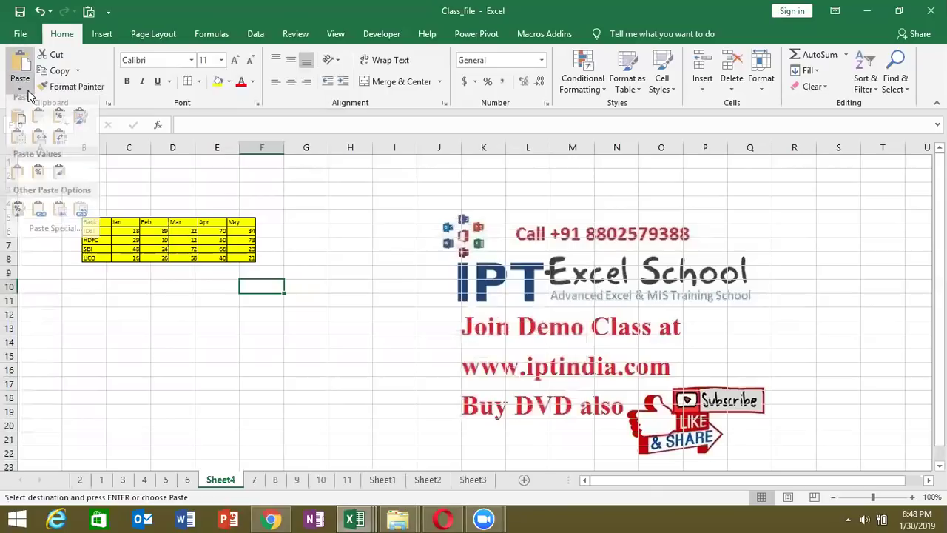
pyautogui.click(83, 215)
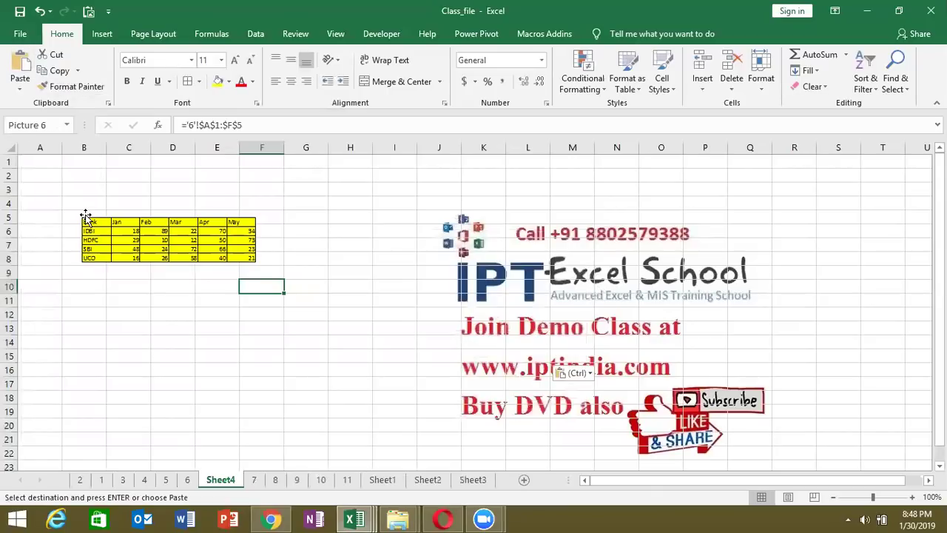
pyautogui.moveTo(313, 277)
pyautogui.mouseDown()
pyautogui.moveTo(320, 216)
pyautogui.moveTo(350, 186)
pyautogui.mouseUp()
pyautogui.click(188, 481)
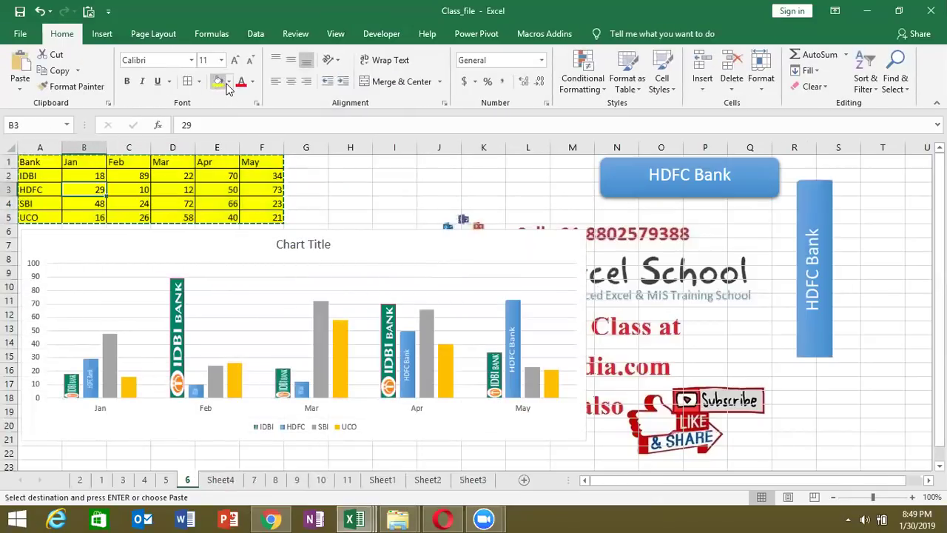
# Fill sheet 6 cell B3 green, then move Sheet4's linked picture to columns I–N and the static picture below it
pyautogui.click(228, 81)
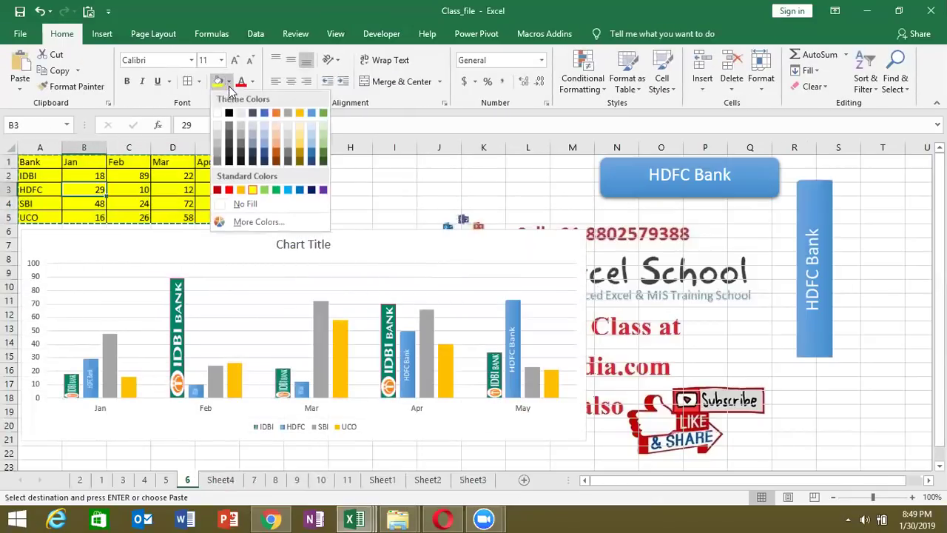
pyautogui.click(275, 191)
pyautogui.click(220, 480)
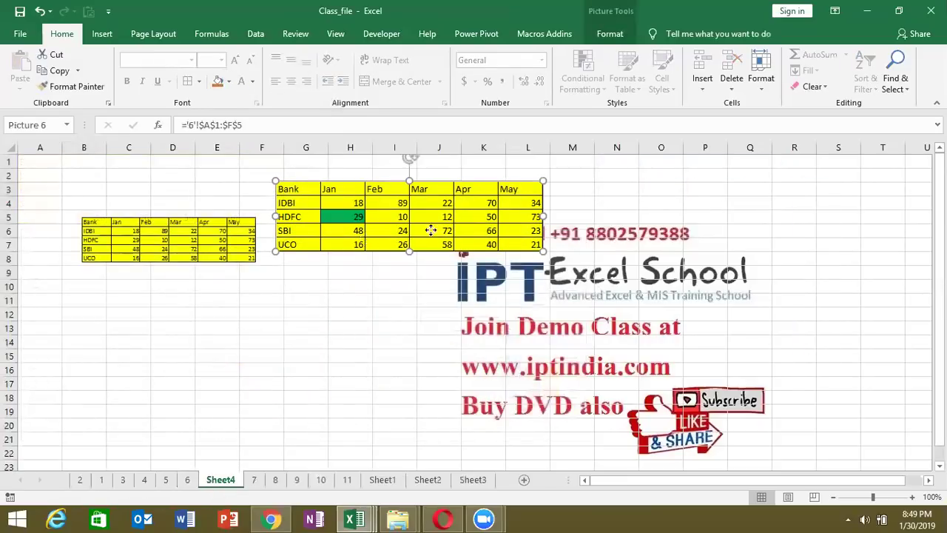
pyautogui.moveTo(431, 228); pyautogui.dragTo(534, 207)
pyautogui.moveTo(235, 240); pyautogui.dragTo(596, 284)
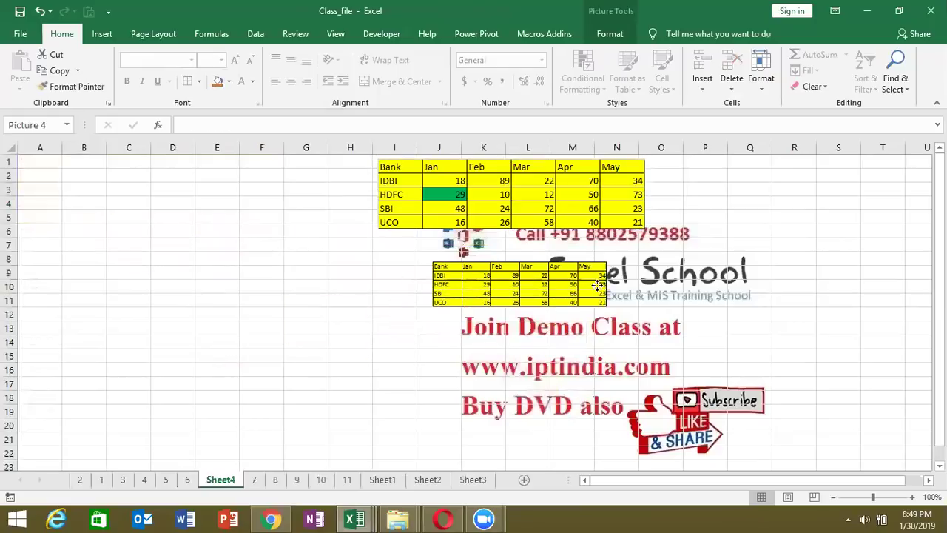
pyautogui.moveTo(474, 203); pyautogui.dragTo(492, 205)
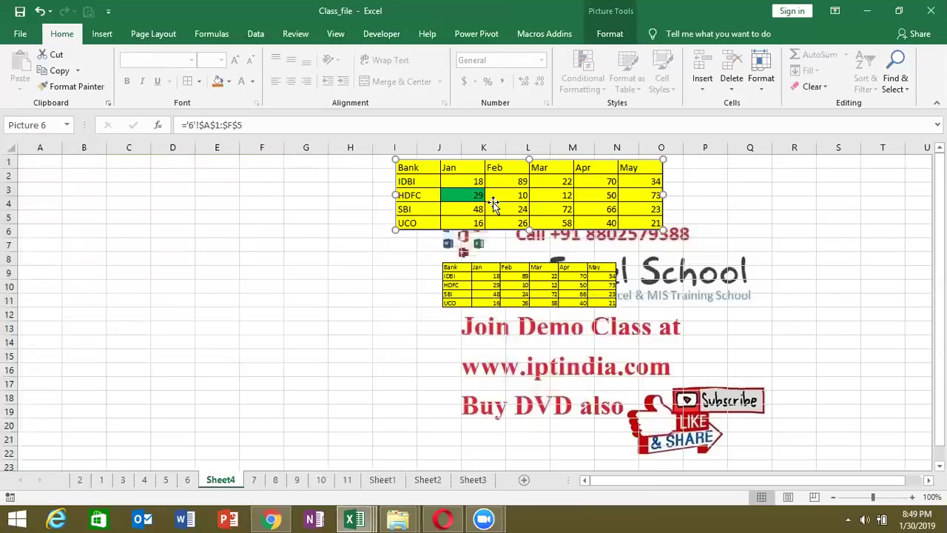
# Enter a formula in Sheet4 A2 referencing sheet 6 cell A1
pyautogui.click(45, 170)
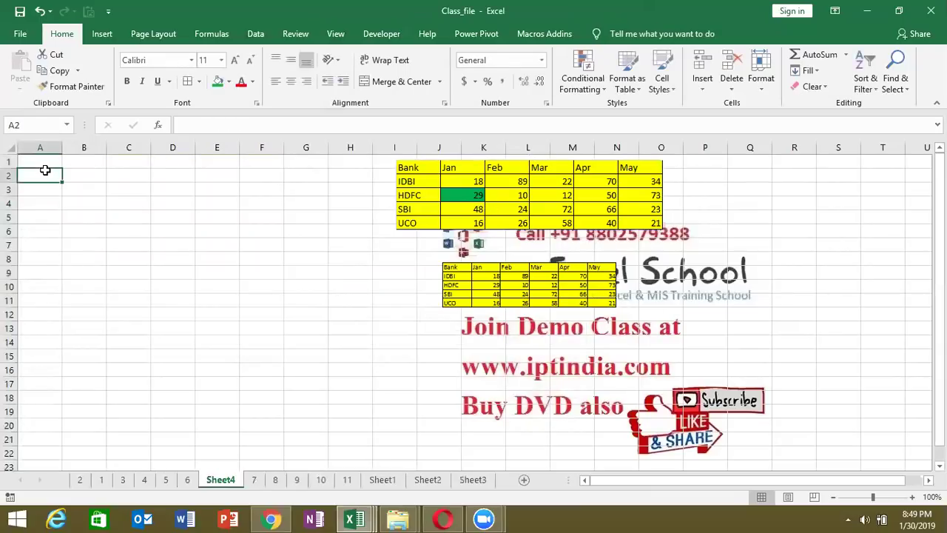
pyautogui.write('=')
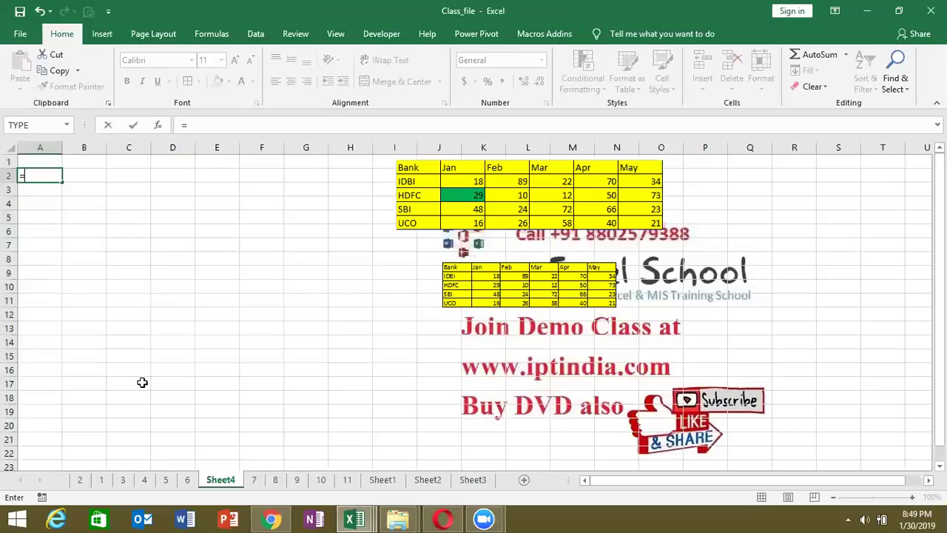
pyautogui.click(187, 482)
pyautogui.click(26, 165)
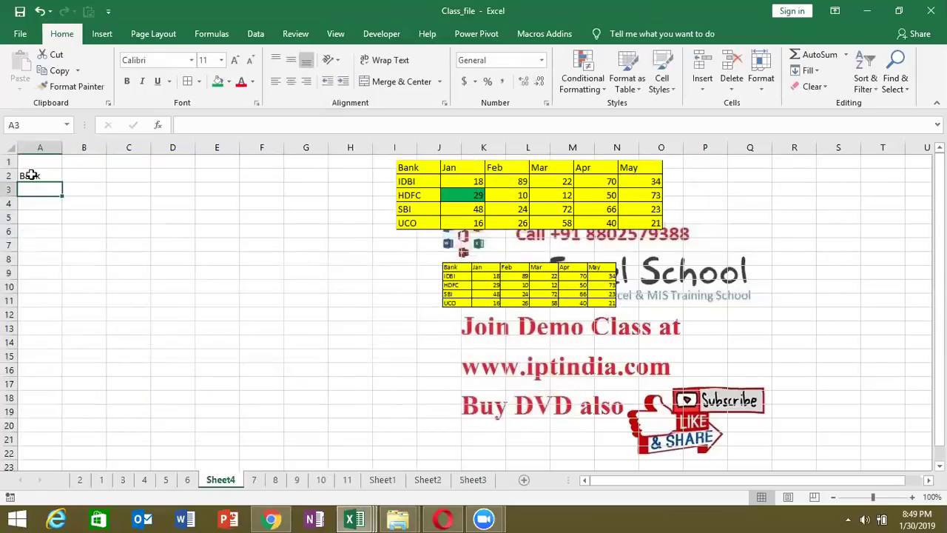
# Copy sheet 6's bank table A1:F5 and Paste Link it into Sheet4 starting at A1
pyautogui.click(187, 480)
pyautogui.moveTo(35, 161)
pyautogui.mouseDown()
pyautogui.moveTo(250, 203)
pyautogui.moveTo(250, 217)
pyautogui.mouseUp()
pyautogui.hotkey('ctrl', 'c')
pyautogui.click(221, 479)
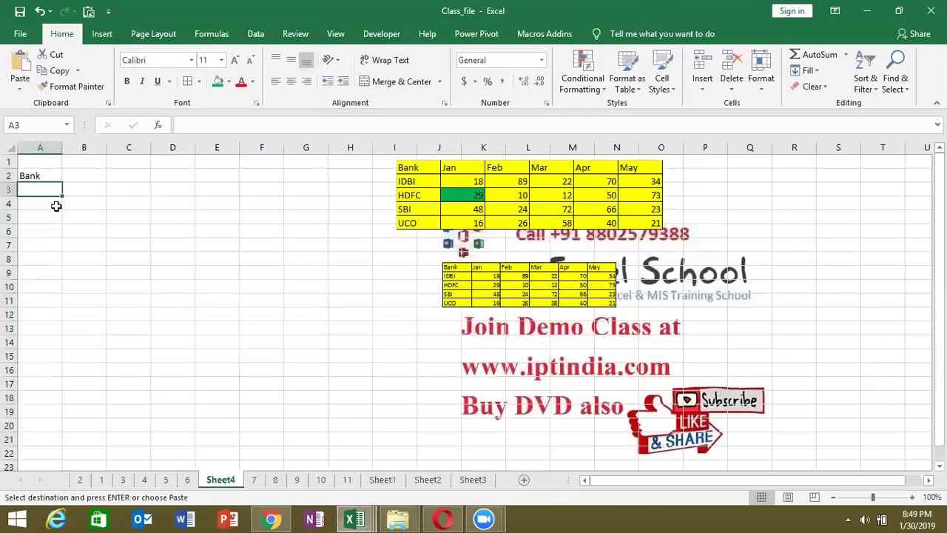
pyautogui.click(44, 160)
pyautogui.rightClick(44, 160)
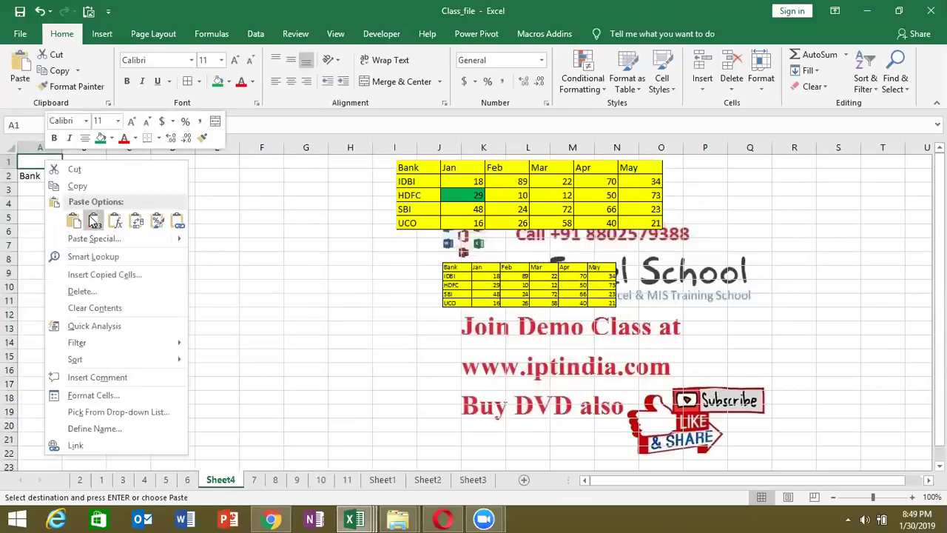
pyautogui.click(89, 237)
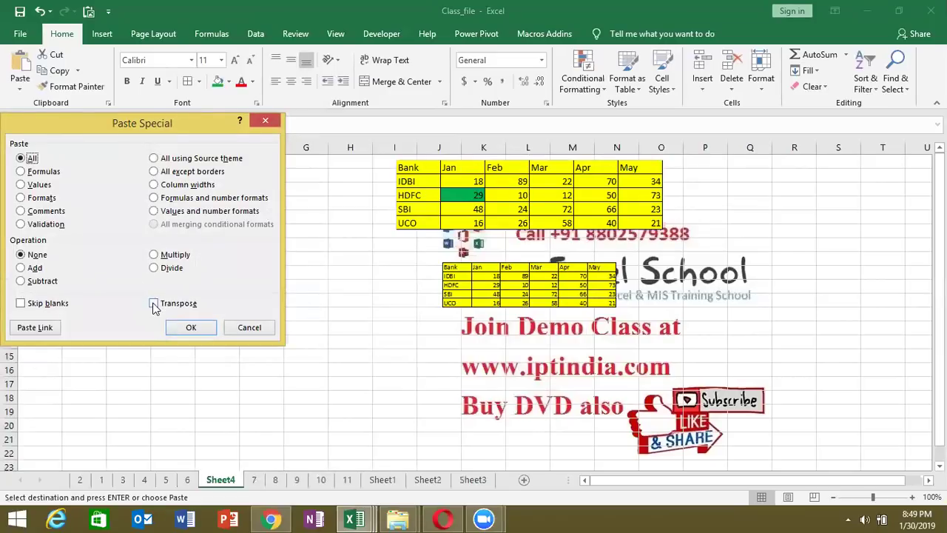
pyautogui.click(53, 327)
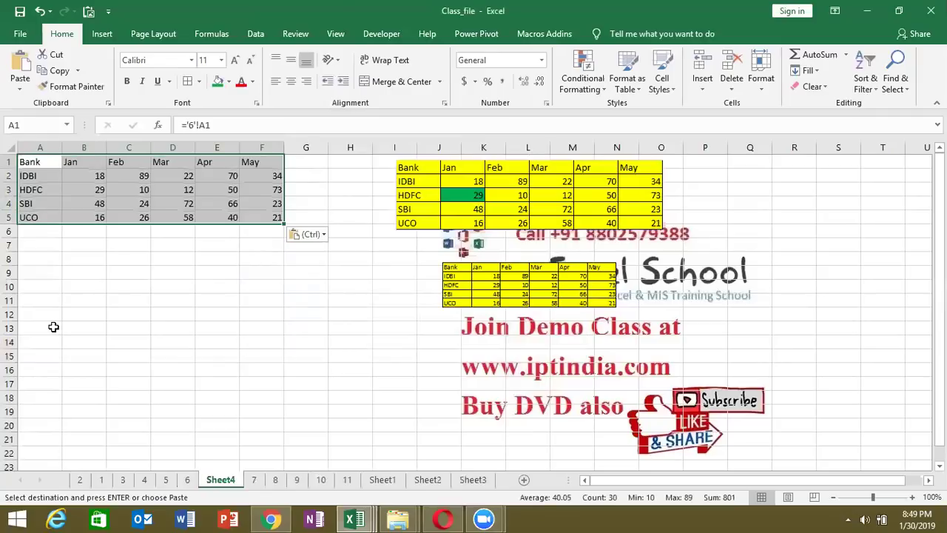
# Inspect the link formulas in A1, A2, the linked picture and F3 (='6'!F3), then switch to Book3
pyautogui.click(42, 163)
pyautogui.click(56, 178)
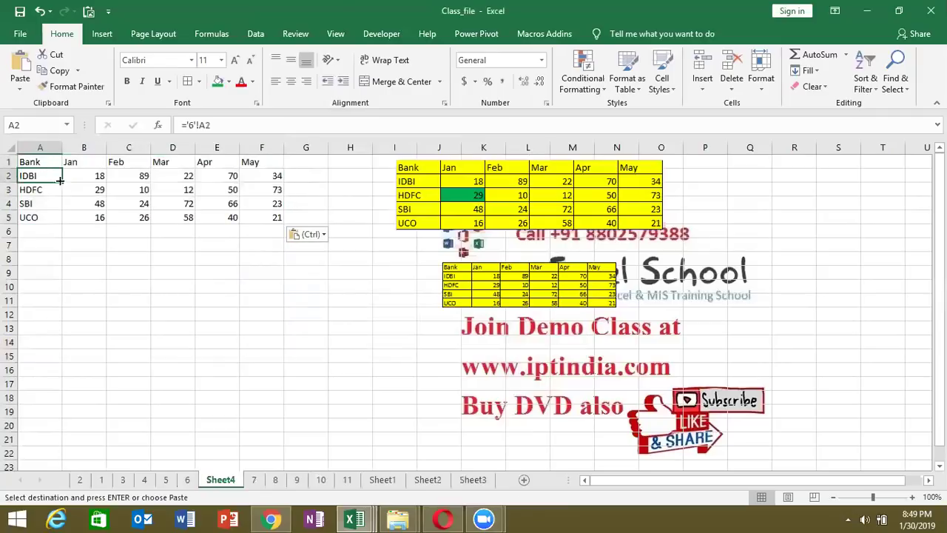
pyautogui.click(127, 176)
pyautogui.click(448, 181)
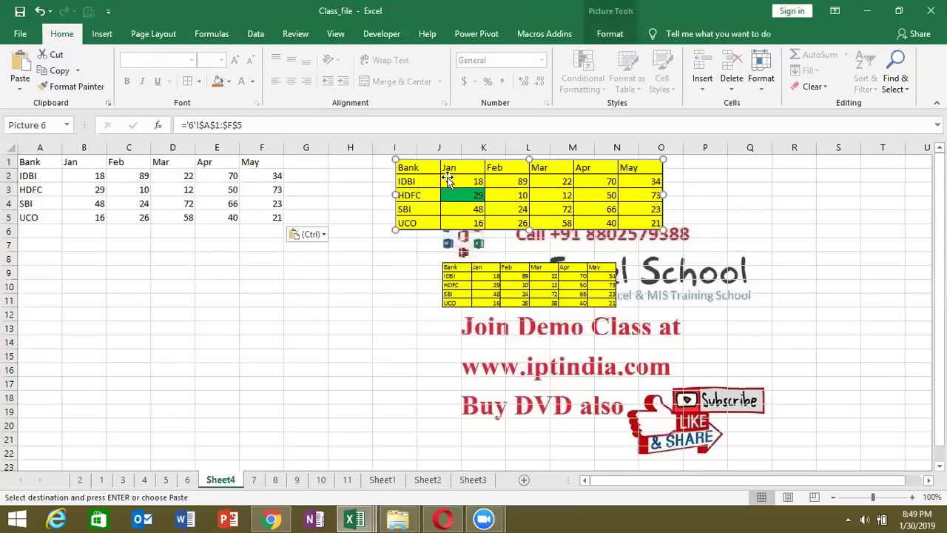
pyautogui.click(251, 184)
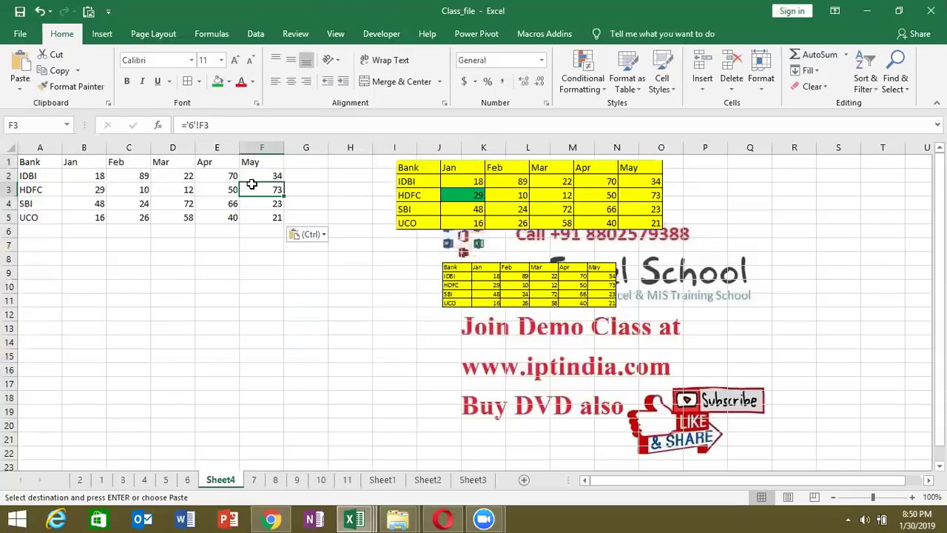
pyautogui.click(366, 481)
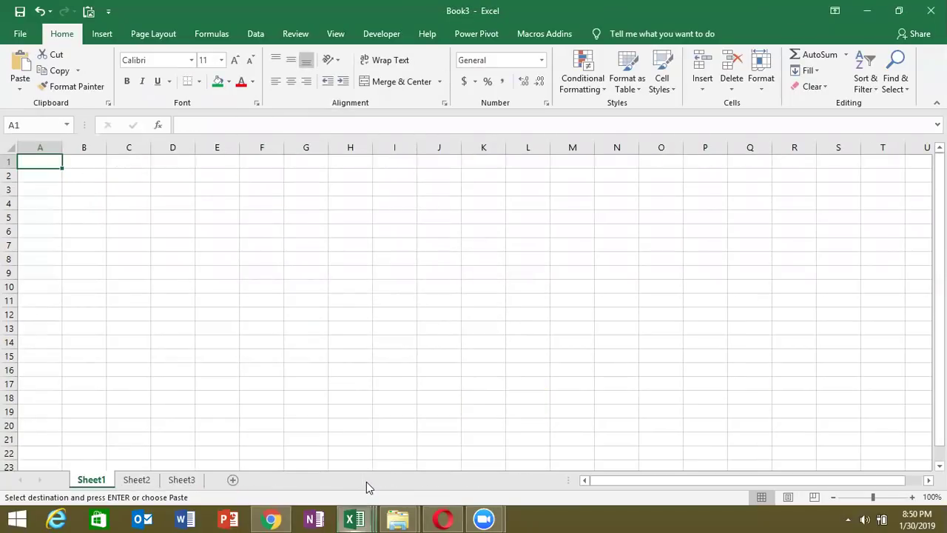
# Add two new sheets to Book3 and go to Sheet1
pyautogui.click(234, 480)
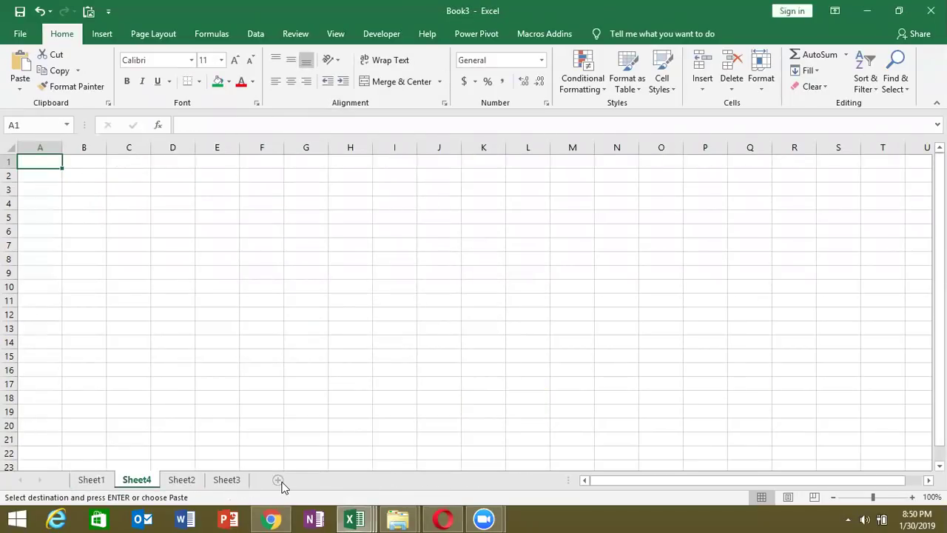
pyautogui.click(279, 482)
pyautogui.click(81, 480)
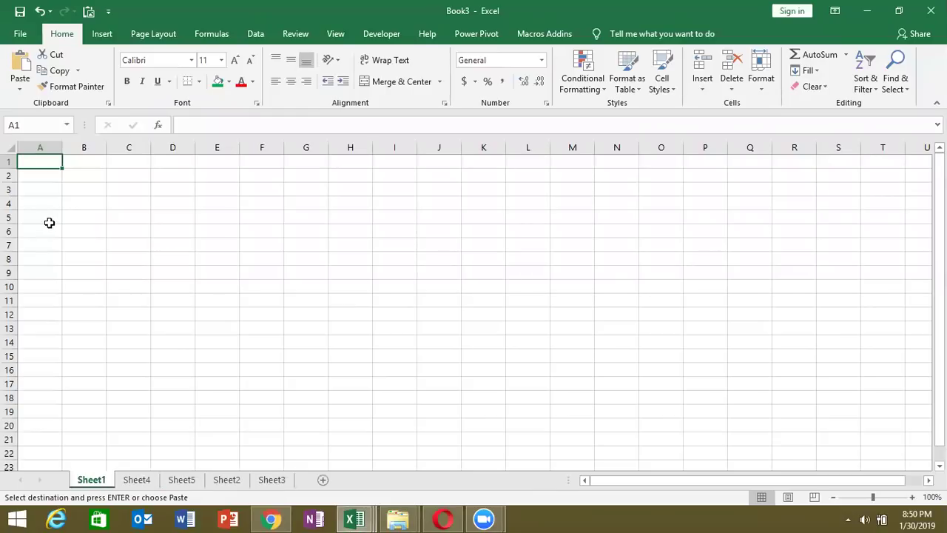
# Enter Month and Sales headers and fill months Jan to Dec down A2:A13
pyautogui.write('Month')
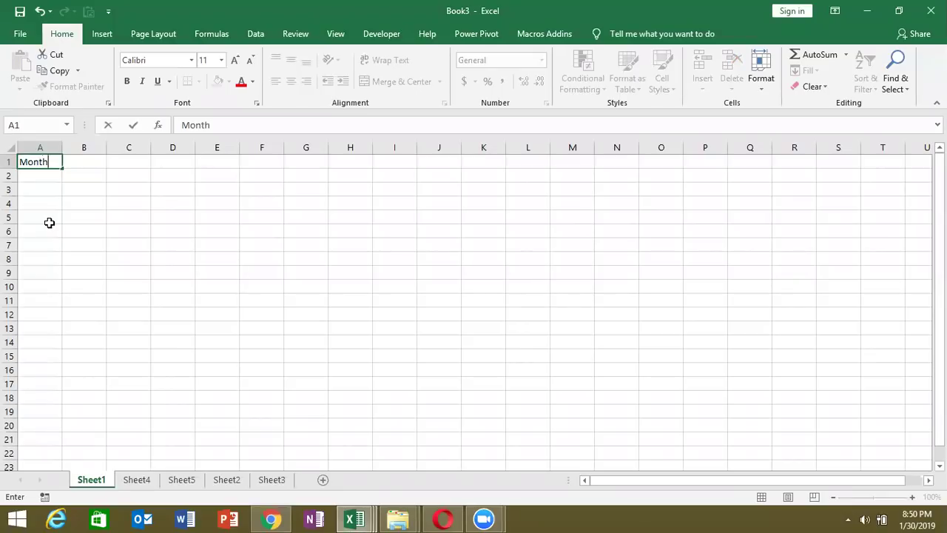
pyautogui.press('Tab')
pyautogui.write('Sal')
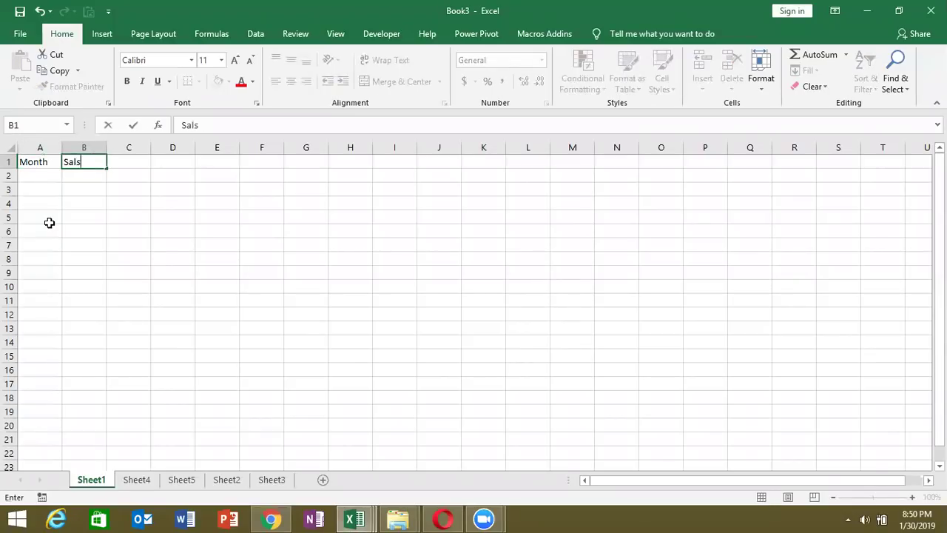
pyautogui.write('es')
pyautogui.press('Return')
pyautogui.write('J')
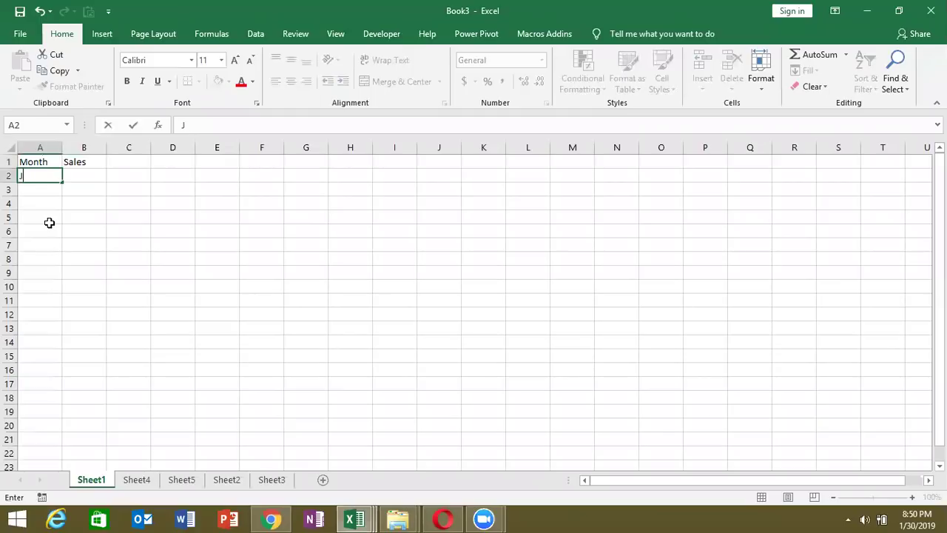
pyautogui.write('aan')
pyautogui.hotkey('ctrl', 'Return')
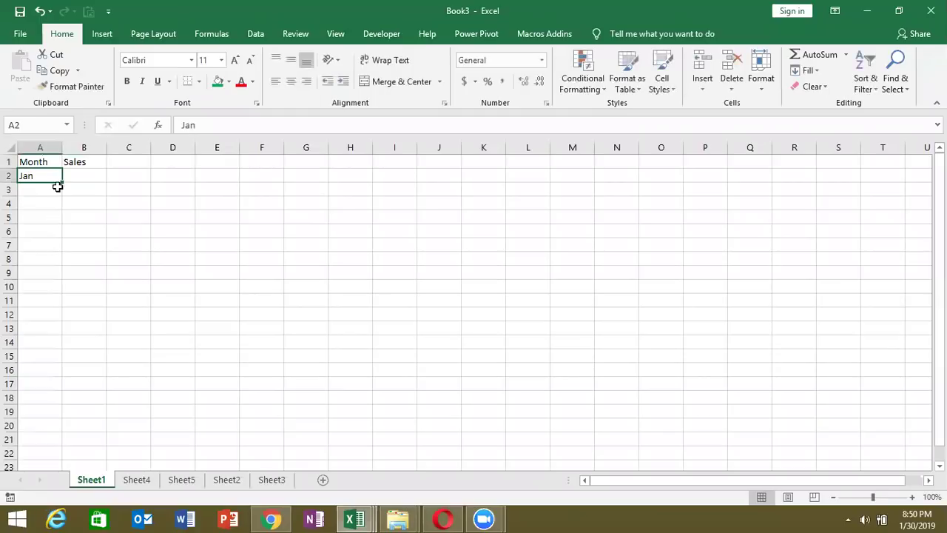
pyautogui.moveTo(62, 185); pyautogui.dragTo(62, 333)
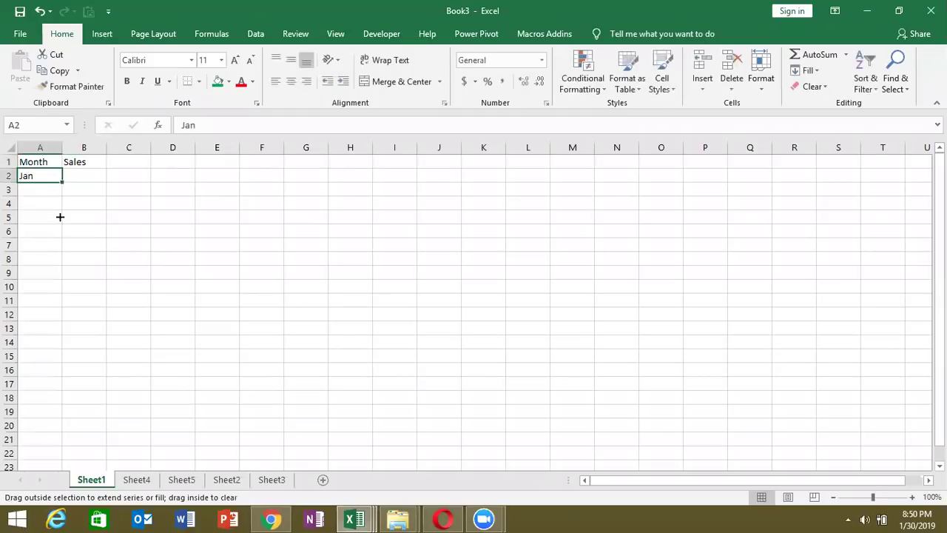
# Fill B2:B13 with =RANDBETWEEN(10,90) sales values
pyautogui.click(95, 174)
pyautogui.write('=ra')
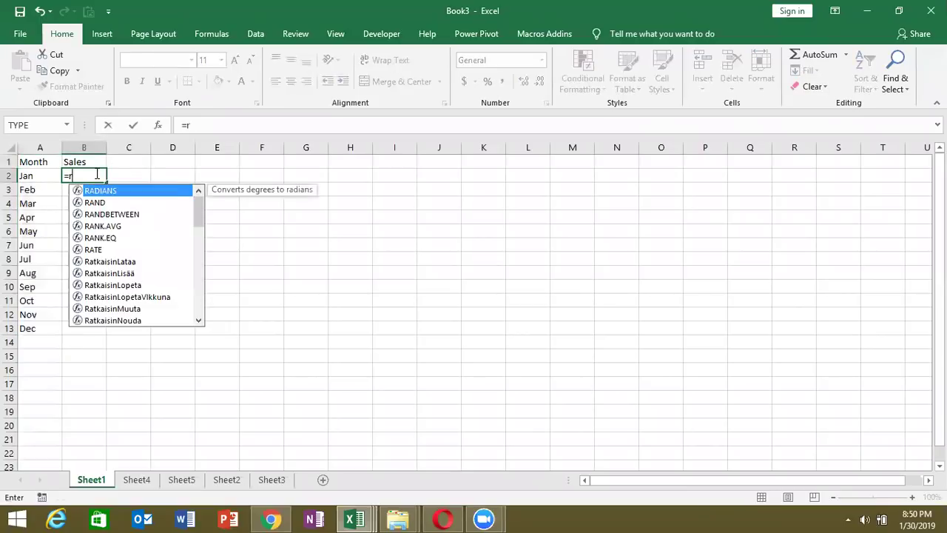
pyautogui.press('Down')
pyautogui.press('Down')
pyautogui.press('Tab')
pyautogui.write('10,90')
pyautogui.hotkey('ctrl', 'Return')
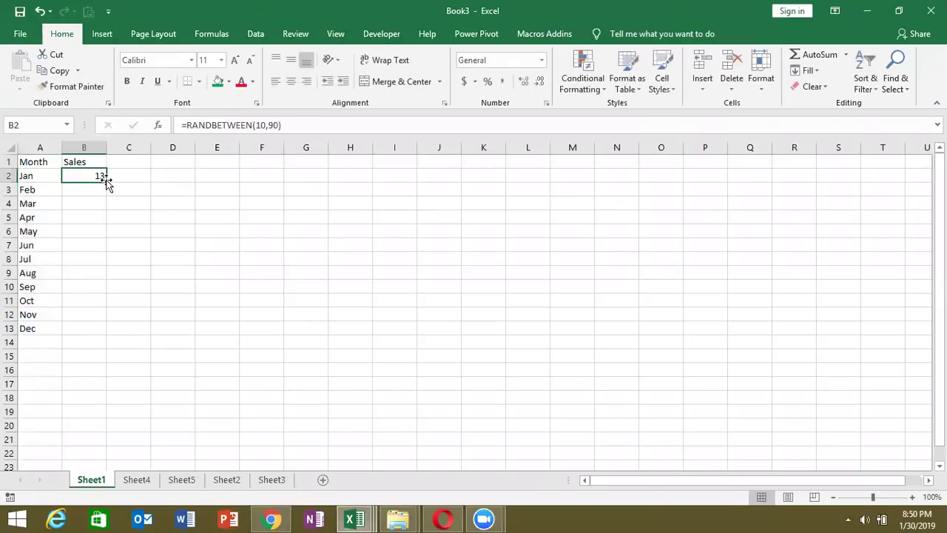
pyautogui.doubleClick(106, 181)
pyautogui.click(38, 163)
# Copy the A1:B13 Month/Sales table and paste it onto Sheet4, Sheet5, Sheet2 and Sheet3
pyautogui.hotkey('shift', 'Right')
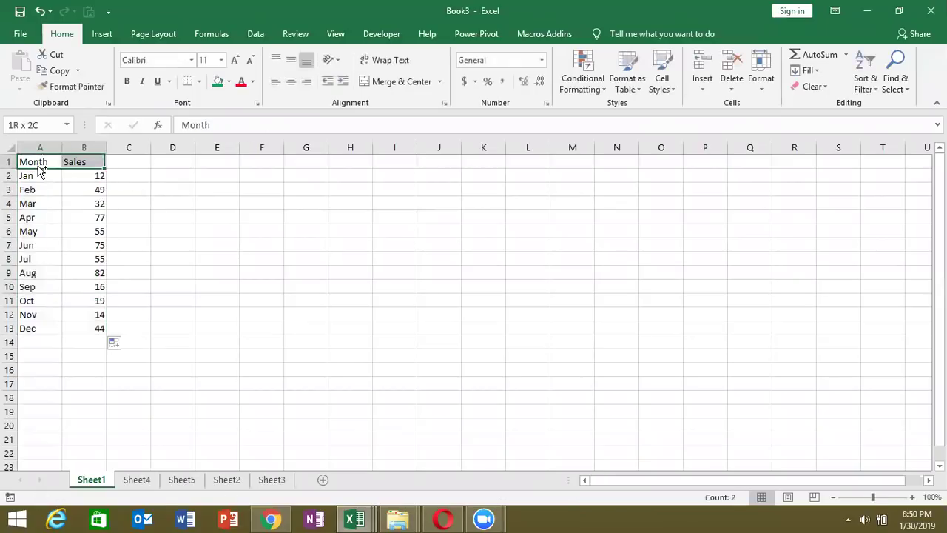
pyautogui.hotkey('ctrl', 'shift', 'Down')
pyautogui.hotkey('ctrl', 'c')
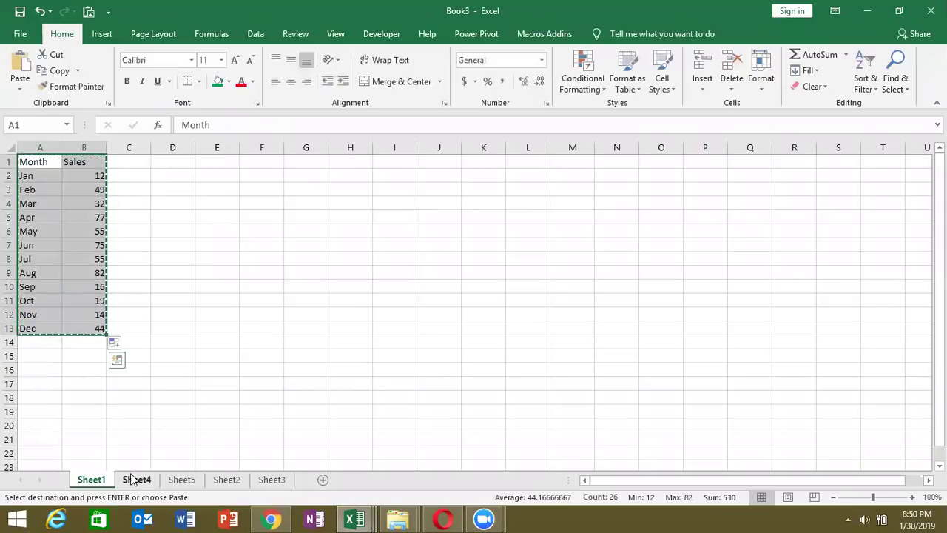
pyautogui.click(133, 480)
pyautogui.hotkey('ctrl', 'v')
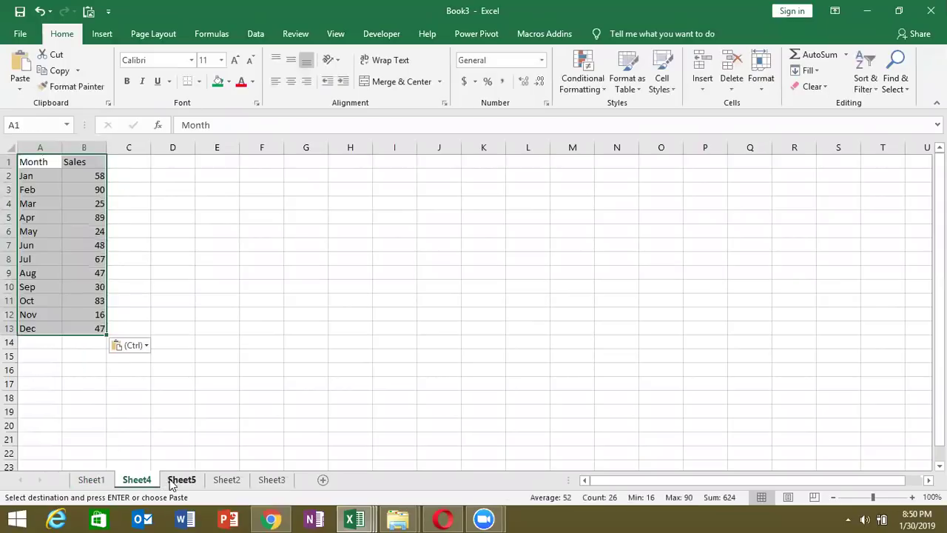
pyautogui.click(176, 480)
pyautogui.hotkey('ctrl', 'v')
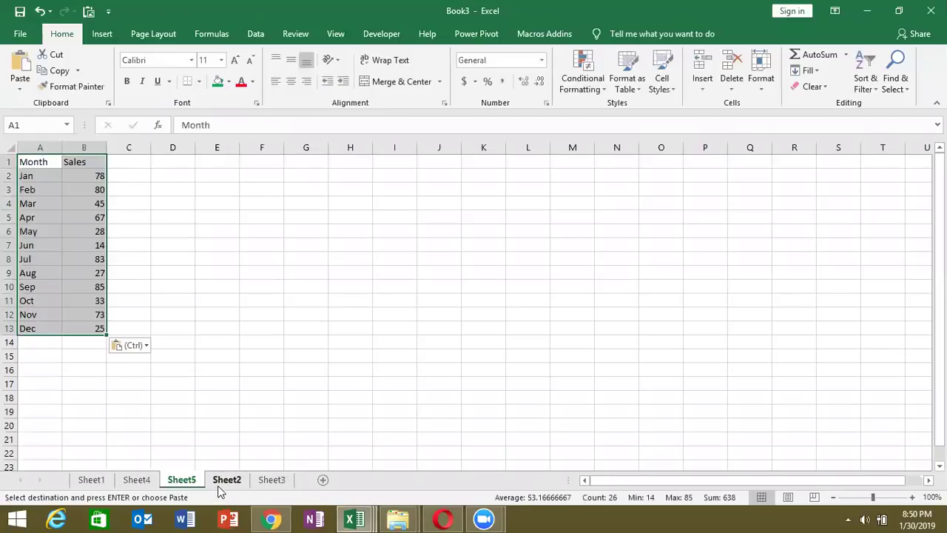
pyautogui.click(218, 483)
pyautogui.hotkey('ctrl', 'v')
pyautogui.click(272, 482)
pyautogui.hotkey('ctrl', 'v')
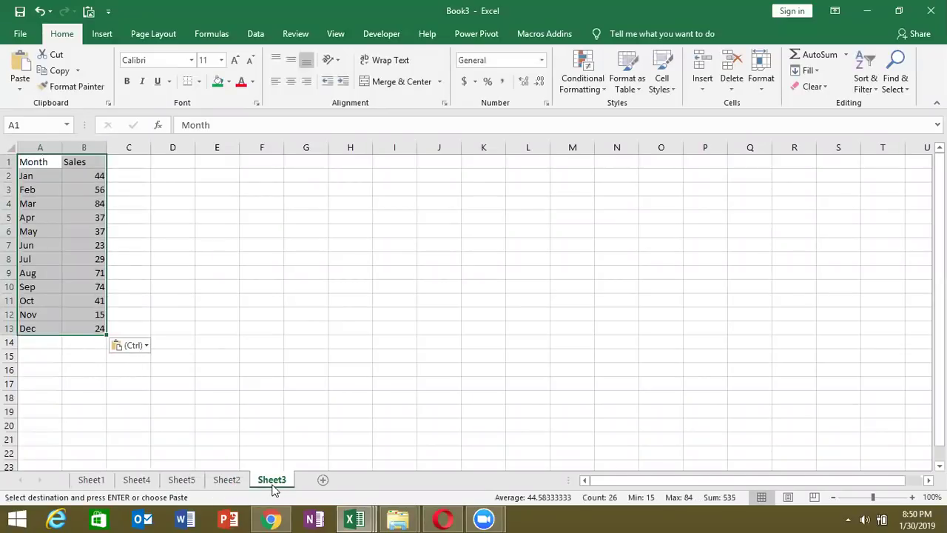
# Group the sheets and re-paste the table as values, then select cell D9
pyautogui.keyDown('shift'); pyautogui.click(108, 486); pyautogui.keyUp('shift')
pyautogui.hotkey('ctrl', 'c')
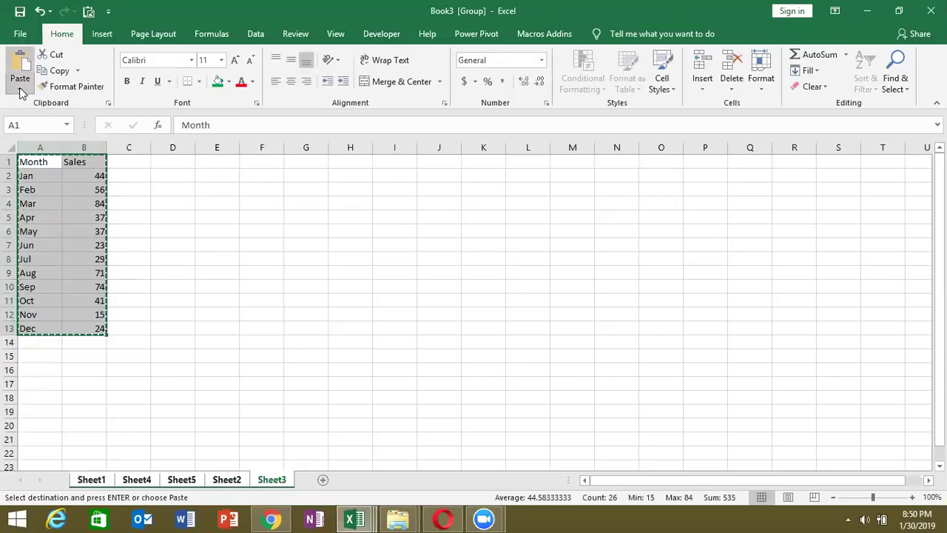
pyautogui.click(20, 92)
pyautogui.click(21, 179)
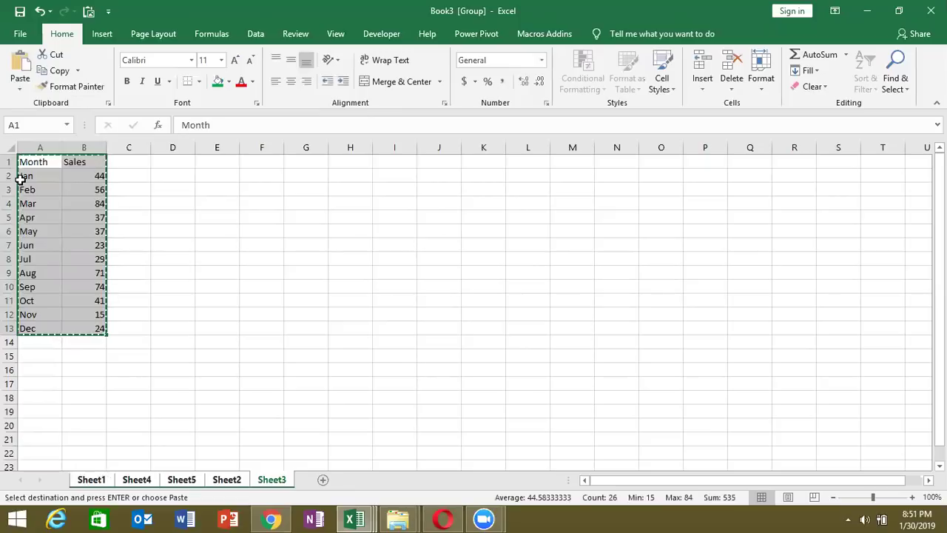
pyautogui.click(155, 270)
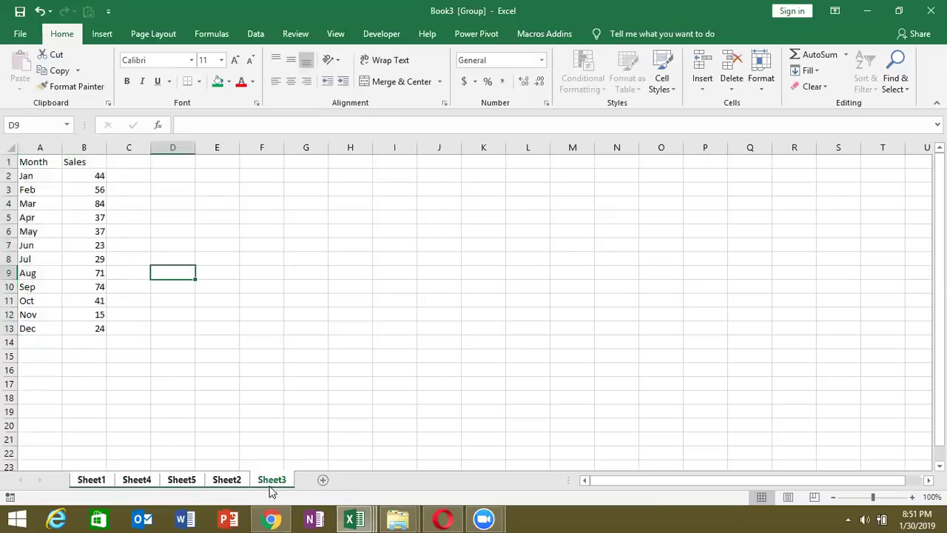
# Add Sheet6 and paste Sheet1's Month/Sales table into it
pyautogui.click(322, 479)
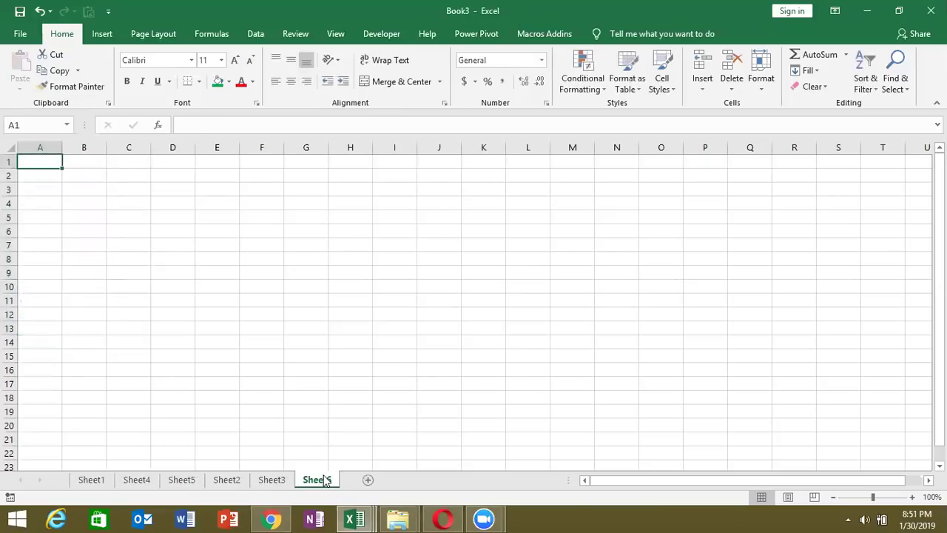
pyautogui.click(106, 479)
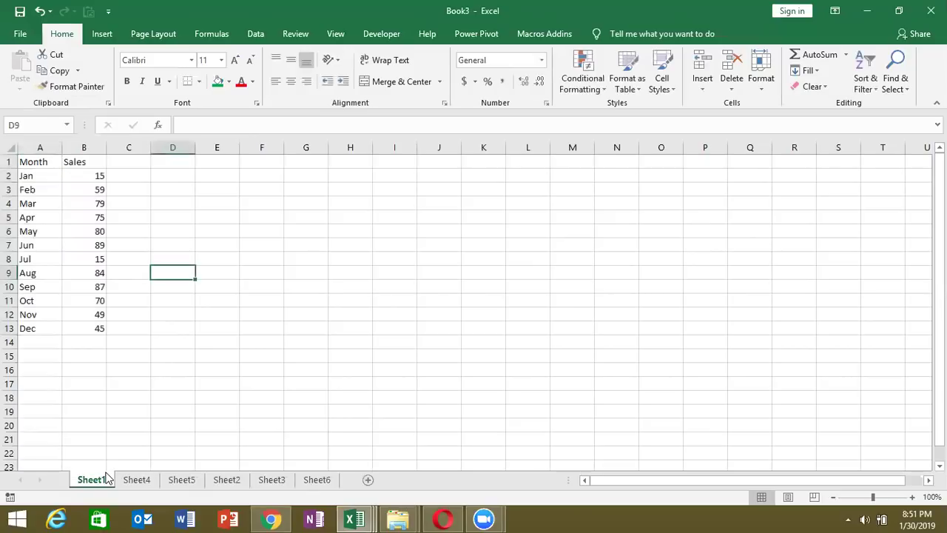
pyautogui.moveTo(32, 161); pyautogui.dragTo(81, 161)
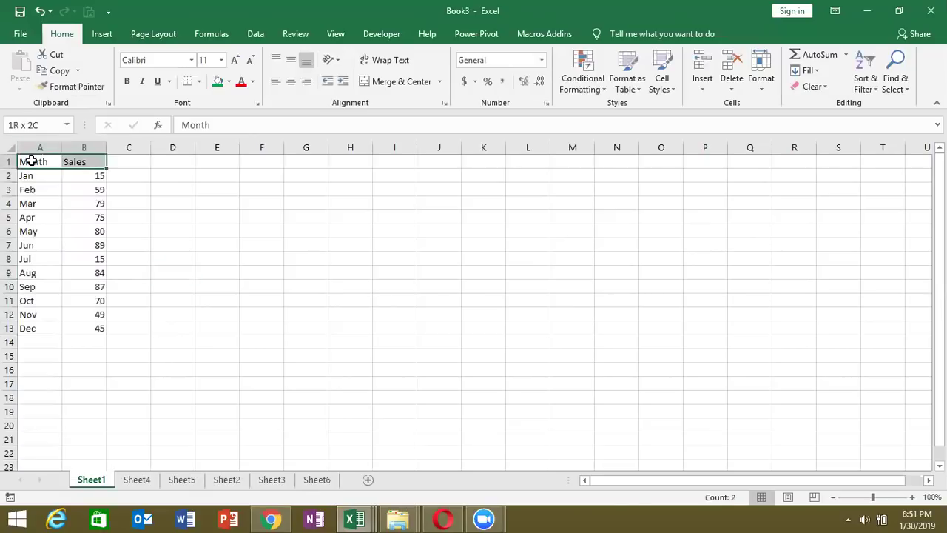
pyautogui.hotkey('ctrl', 'shift', 'Down')
pyautogui.hotkey('ctrl', 'c')
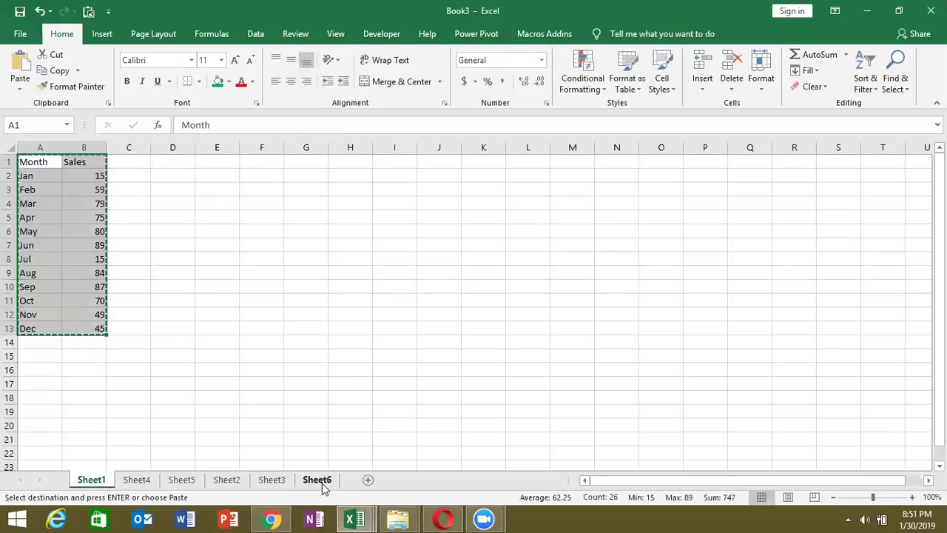
pyautogui.click(322, 481)
pyautogui.hotkey('ctrl', 'v')
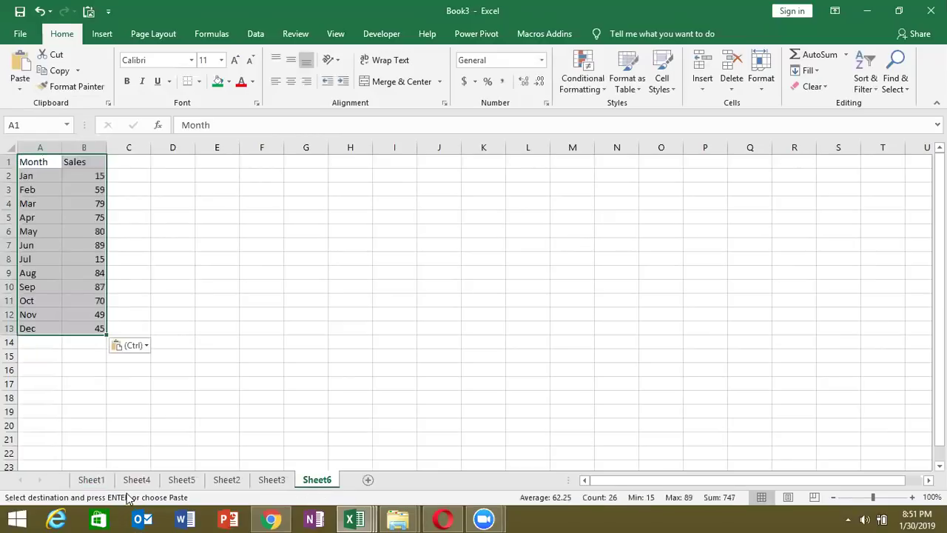
# Copy Sheet4's sales table and paste it on Sheet6 starting at A14
pyautogui.click(132, 481)
pyautogui.click(34, 163)
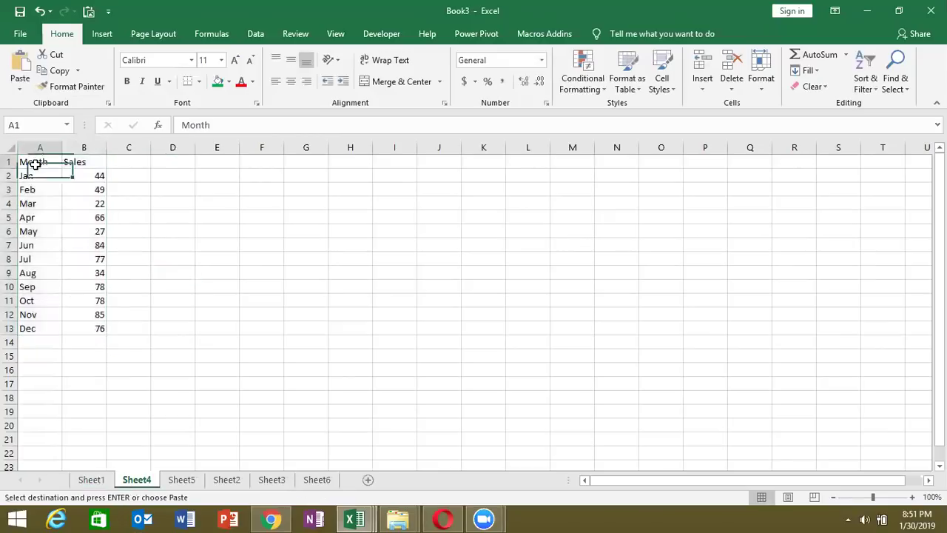
pyautogui.hotkey('ctrl', 'a')
pyautogui.hotkey('ctrl', 'v')
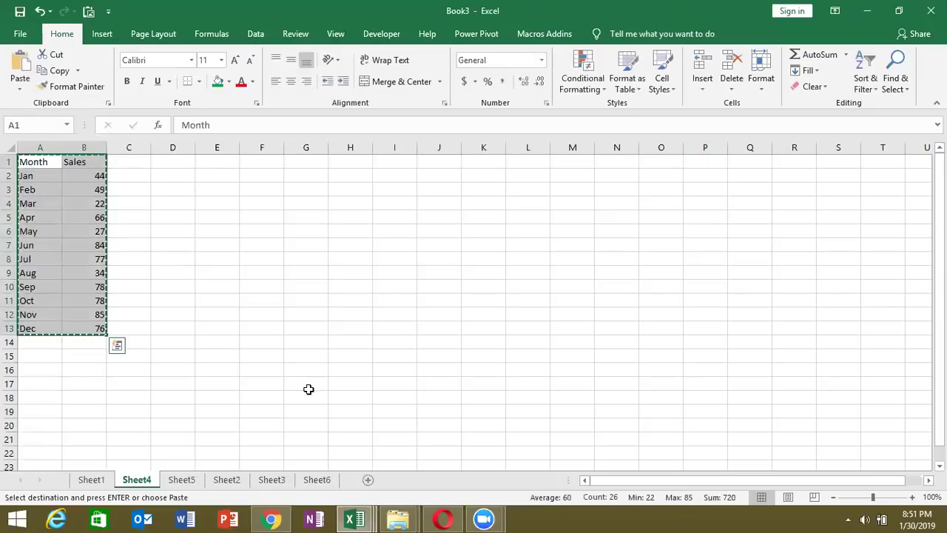
pyautogui.click(319, 479)
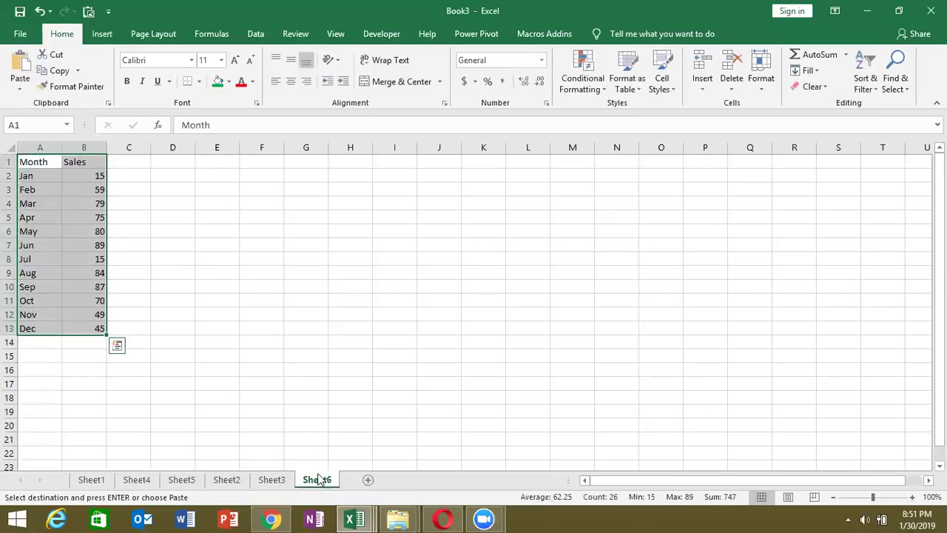
pyautogui.click(51, 345)
pyautogui.hotkey('ctrl', 'v')
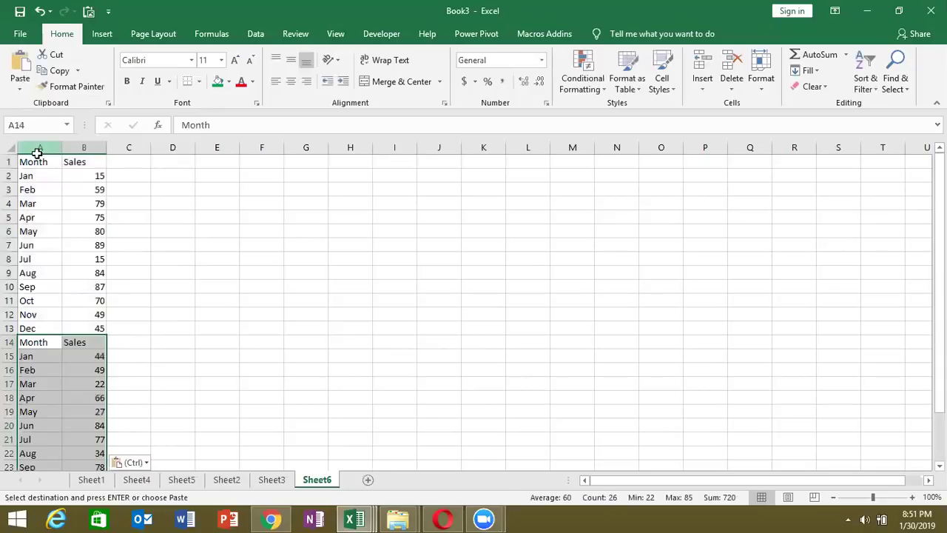
# Delete columns A:B on Sheet6, then return to Sheet1 and click B8
pyautogui.moveTo(37, 153); pyautogui.dragTo(85, 160)
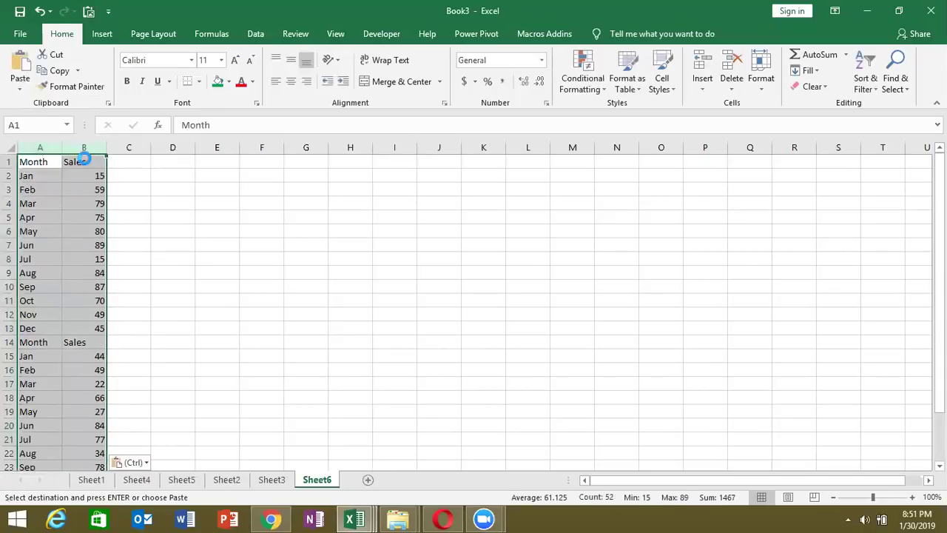
pyautogui.press('Delete')
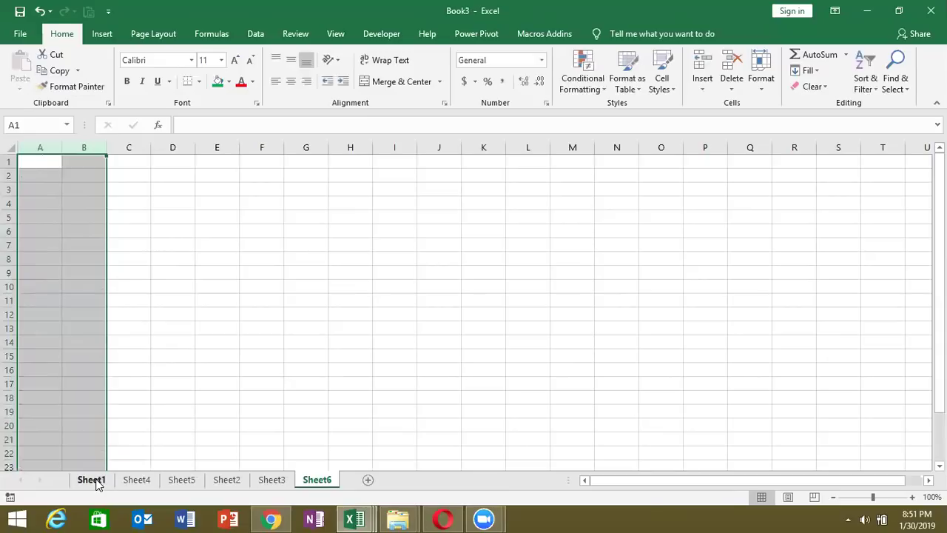
pyautogui.click(94, 481)
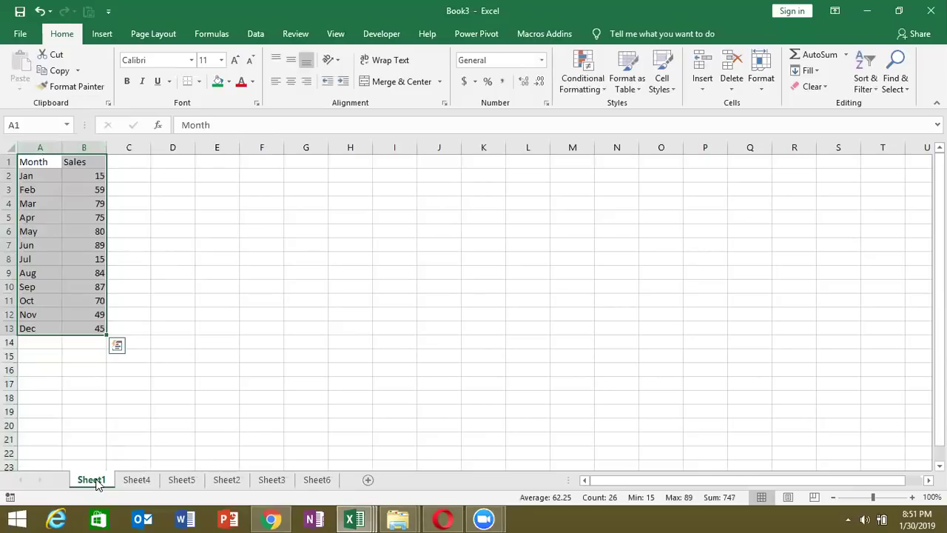
pyautogui.click(180, 396)
pyautogui.click(80, 255)
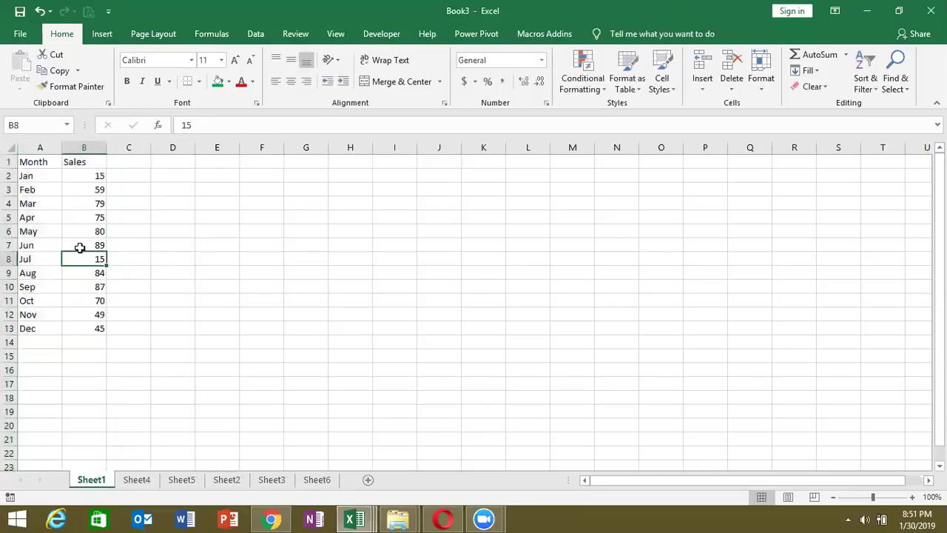
# Show the Office Clipboard pane and copy the Sheet1 and Sheet4 sales tables into it
pyautogui.click(108, 104)
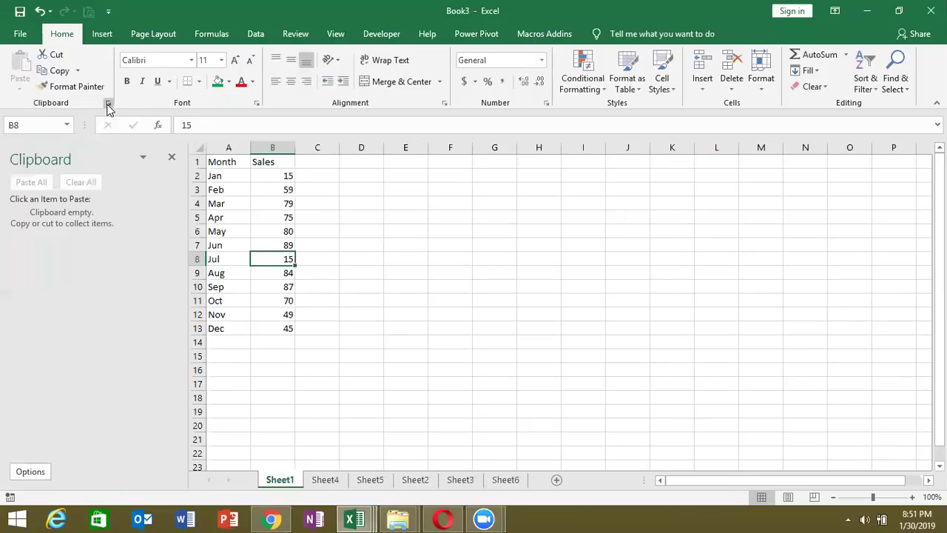
pyautogui.click(233, 163)
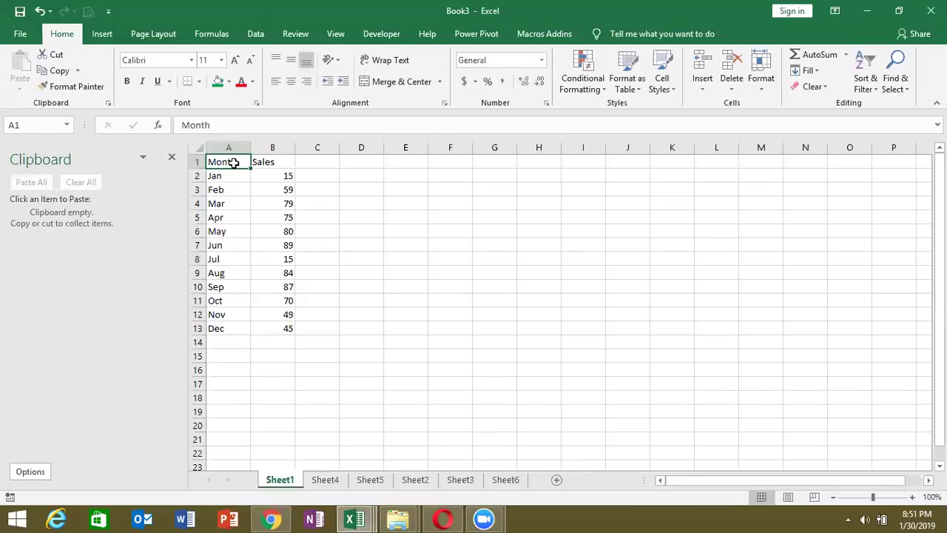
pyautogui.hotkey('shift', 'Right')
pyautogui.hotkey('shift', 'Down')
pyautogui.hotkey('shift', 'Down')
pyautogui.hotkey('shift', 'Down')
pyautogui.hotkey('shift', 'Down')
pyautogui.hotkey('shift', 'Down')
pyautogui.hotkey('ctrl', 'c')
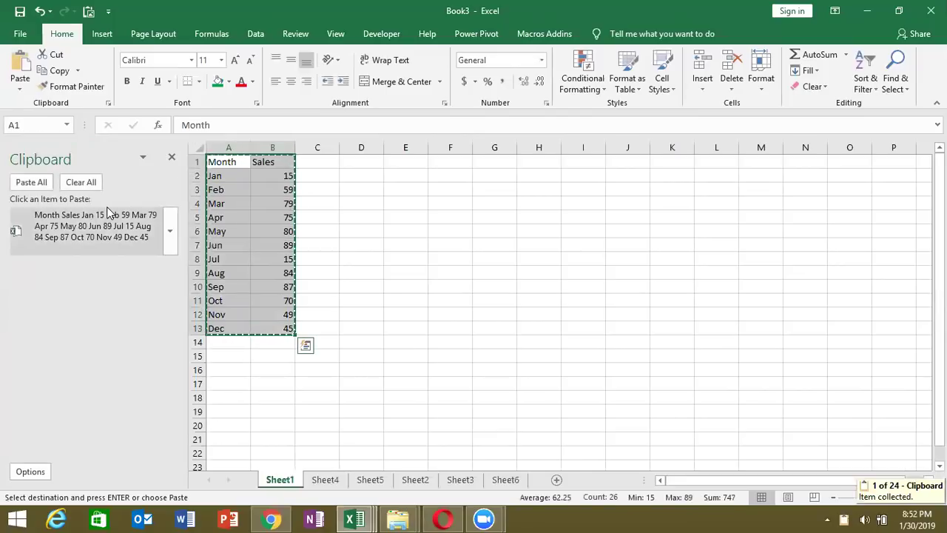
pyautogui.click(320, 479)
pyautogui.hotkey('ctrl', 'c')
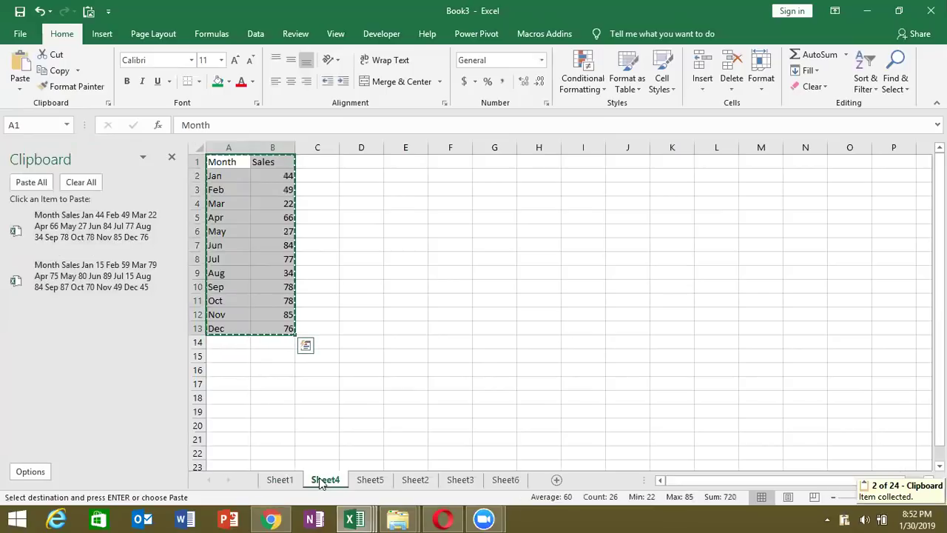
# Copy the Sheet5, Sheet2 and Sheet3 sales tables to the Office Clipboard
pyautogui.click(370, 480)
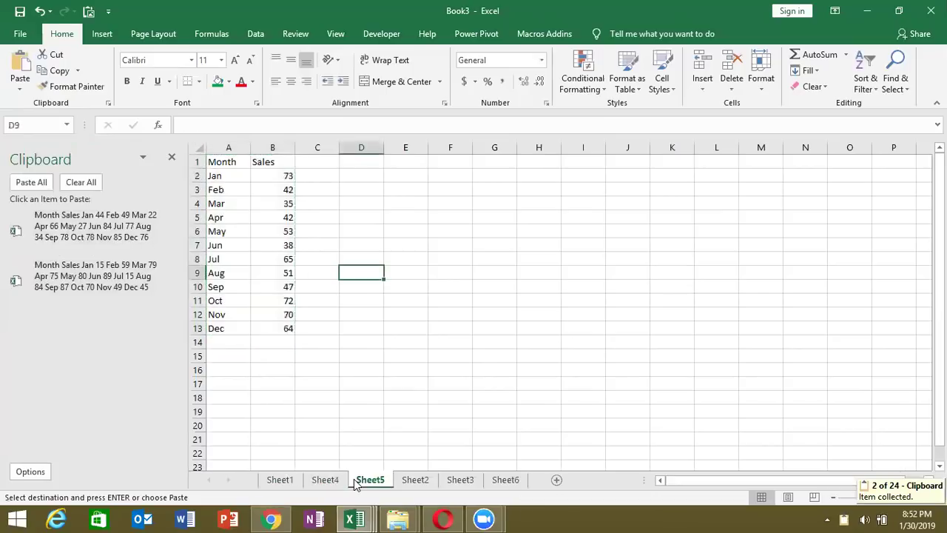
pyautogui.click(215, 160)
pyautogui.hotkey('ctrl', 'a')
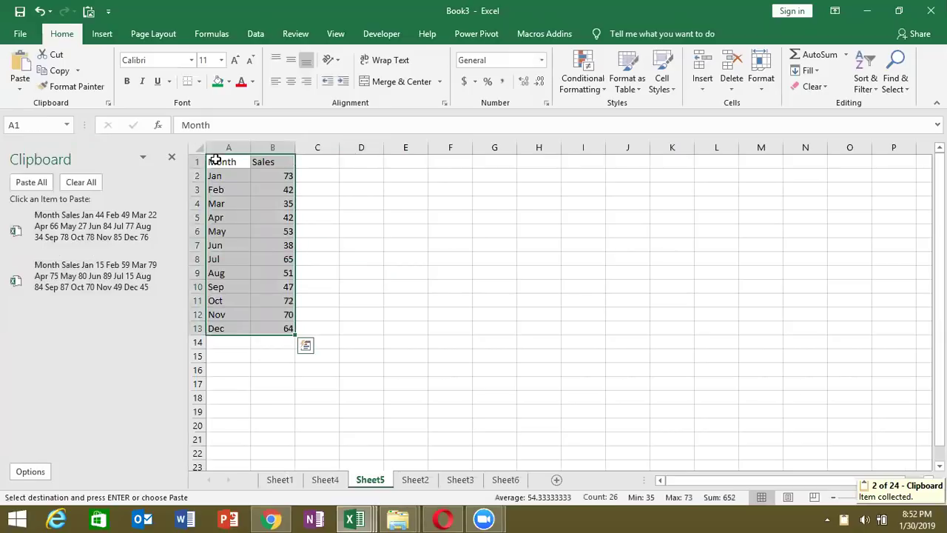
pyautogui.hotkey('ctrl', 'c')
pyautogui.click(425, 482)
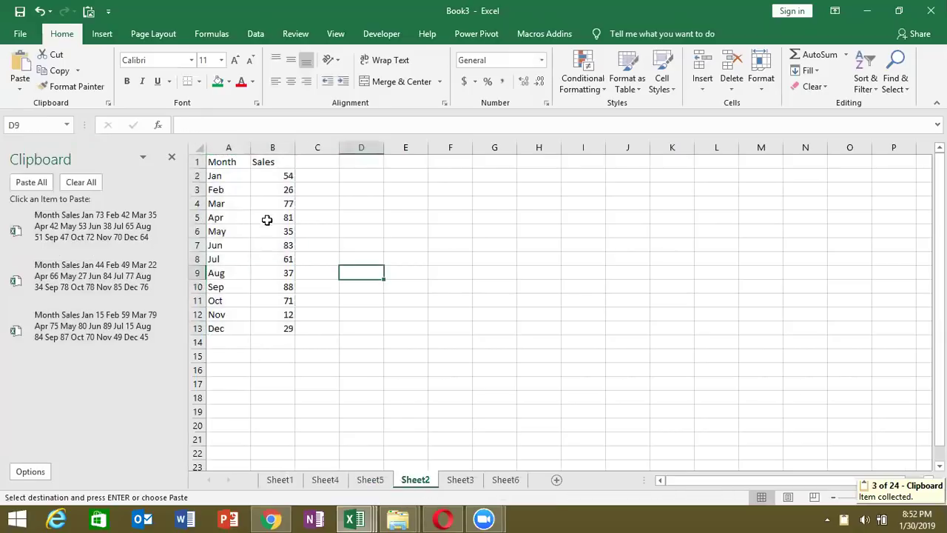
pyautogui.click(231, 162)
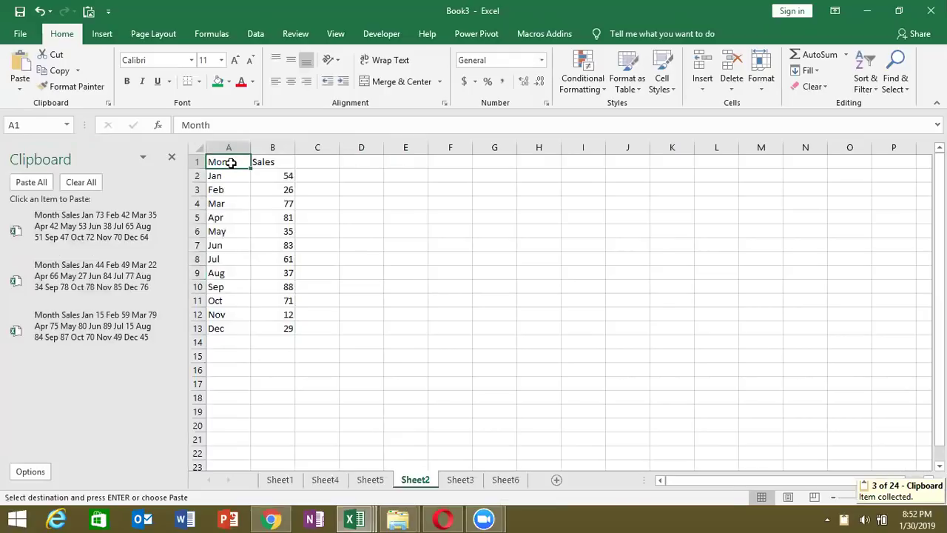
pyautogui.hotkey('ctrl', 'a')
pyautogui.hotkey('ctrl', 'c')
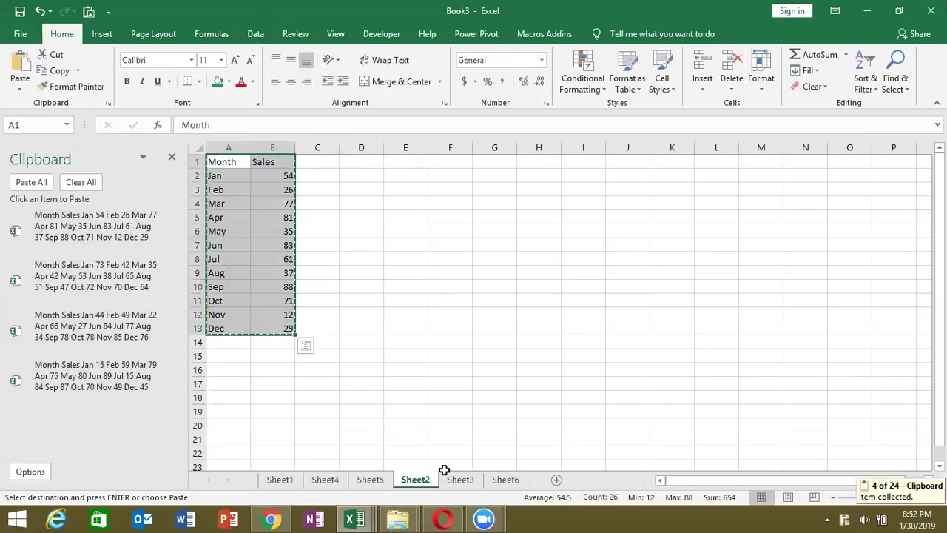
pyautogui.click(459, 480)
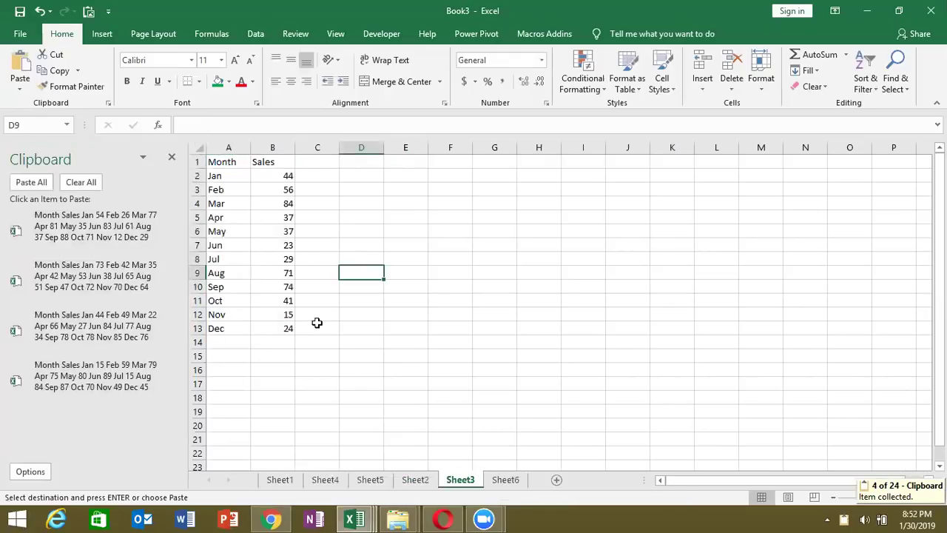
pyautogui.click(225, 159)
pyautogui.hotkey('ctrl', 'a')
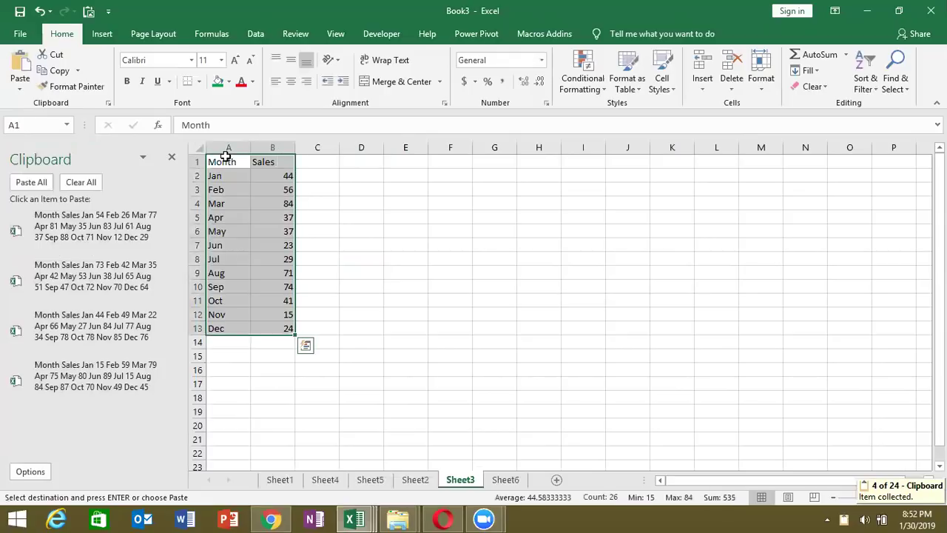
pyautogui.hotkey('ctrl', 'c')
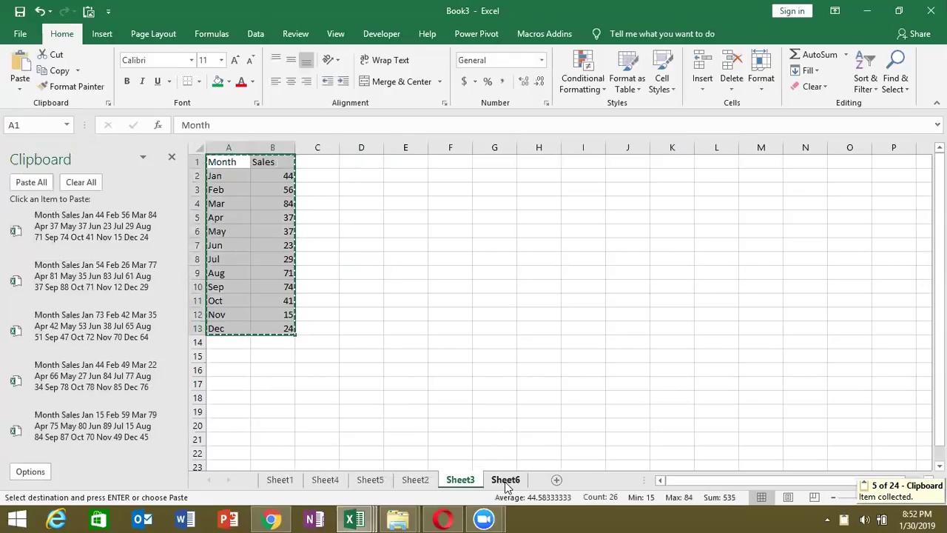
# Paste All collected tables into Sheet6 at A1 and check where the stacked data ends
pyautogui.click(506, 481)
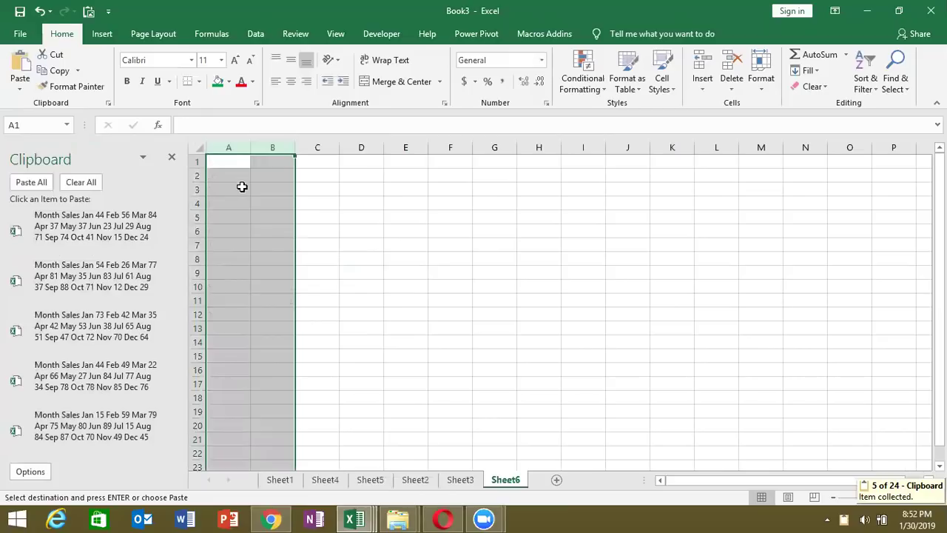
pyautogui.click(228, 159)
pyautogui.click(32, 183)
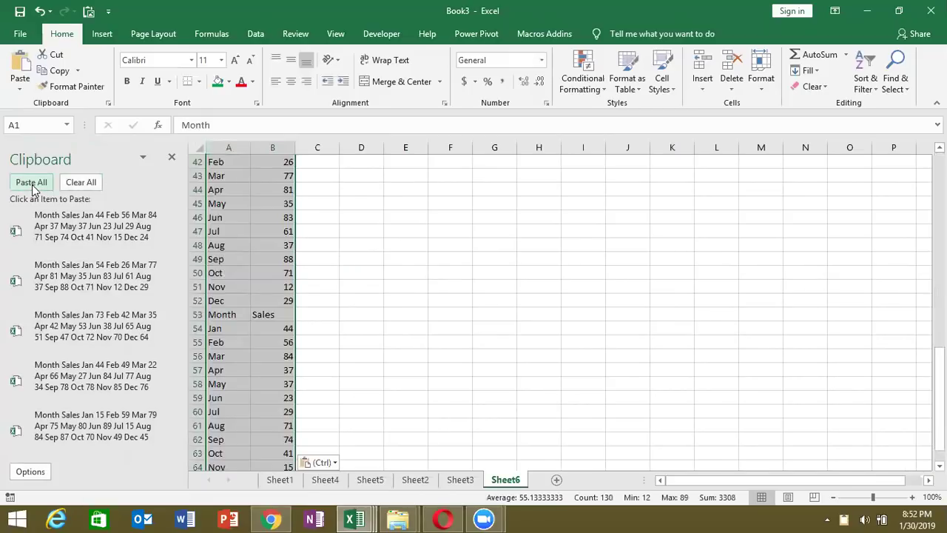
pyautogui.hotkey('ctrl', 'Home')
pyautogui.press('Down')
pyautogui.press('Down')
pyautogui.press('Down')
pyautogui.press('Down')
pyautogui.press('Down')
pyautogui.press('Down')
pyautogui.press('Down')
pyautogui.press('Down')
pyautogui.press('Down')
pyautogui.press('Down')
pyautogui.press('Down')
pyautogui.press('Down')
pyautogui.press('Down')
pyautogui.press('Down')
pyautogui.press('Down')
pyautogui.press('Down')
pyautogui.press('Up')
pyautogui.press('Up')
pyautogui.press('Up')
pyautogui.press('Up')
pyautogui.press('Up')
pyautogui.press('Up')
pyautogui.press('Up')
pyautogui.press('Up')
pyautogui.press('Up')
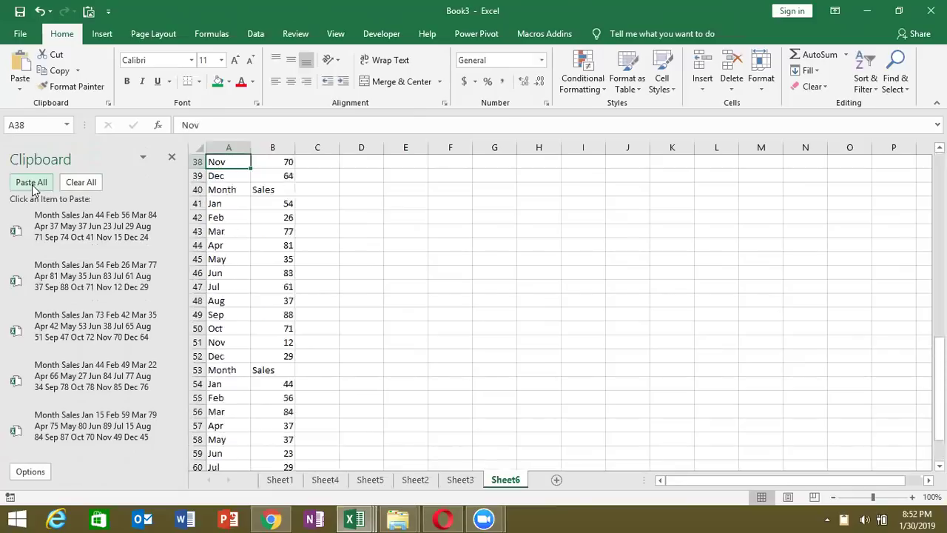
pyautogui.press('Up')
pyautogui.press('Up')
pyautogui.press('Up')
pyautogui.press('Up')
pyautogui.press('Up')
pyautogui.press('Up')
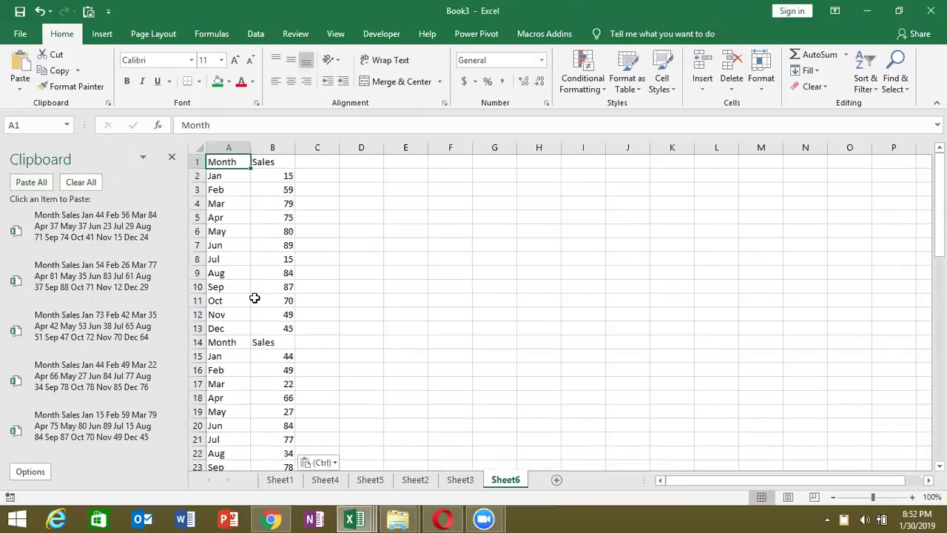
# Clear All from the Office Clipboard and delete columns A:B on Sheet6
pyautogui.click(85, 186)
pyautogui.moveTo(225, 148); pyautogui.dragTo(265, 147)
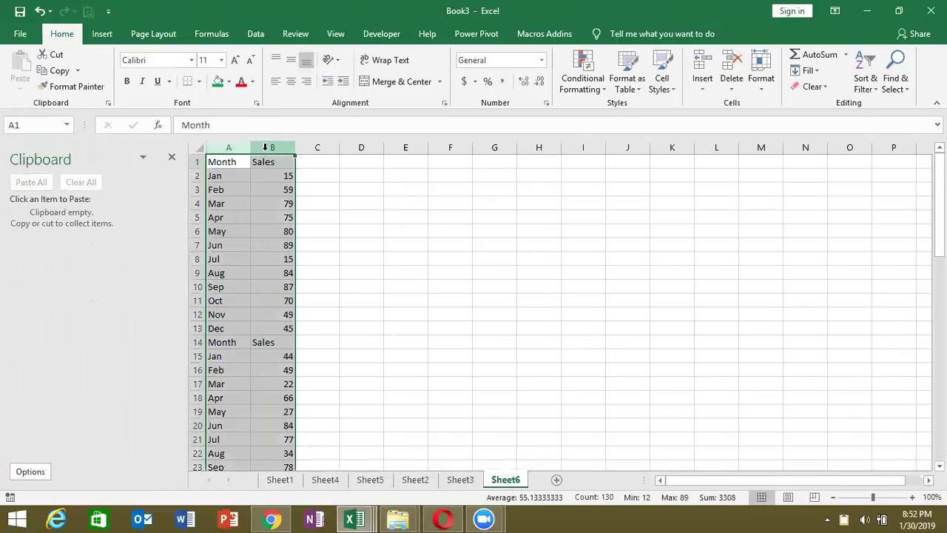
pyautogui.press('Delete')
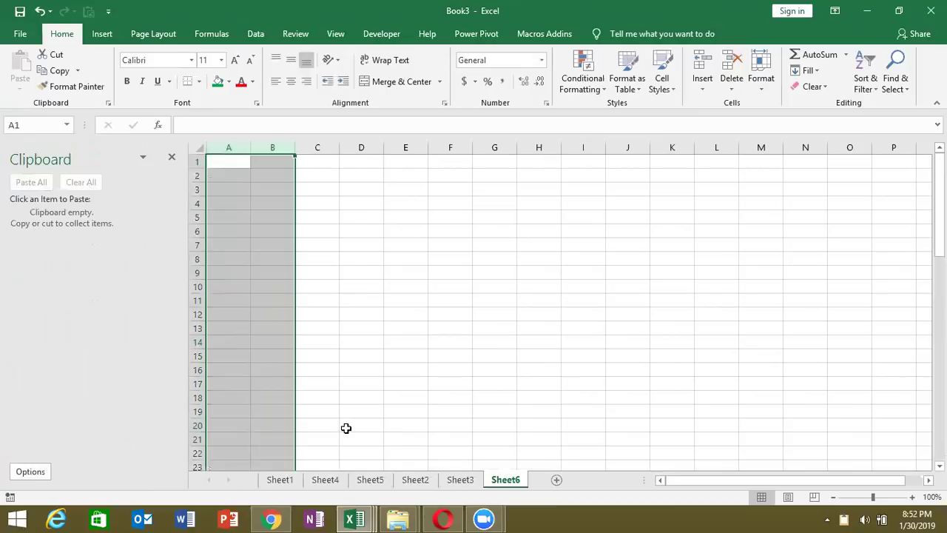
pyautogui.moveTo(270, 519)
pyautogui.click(280, 517)
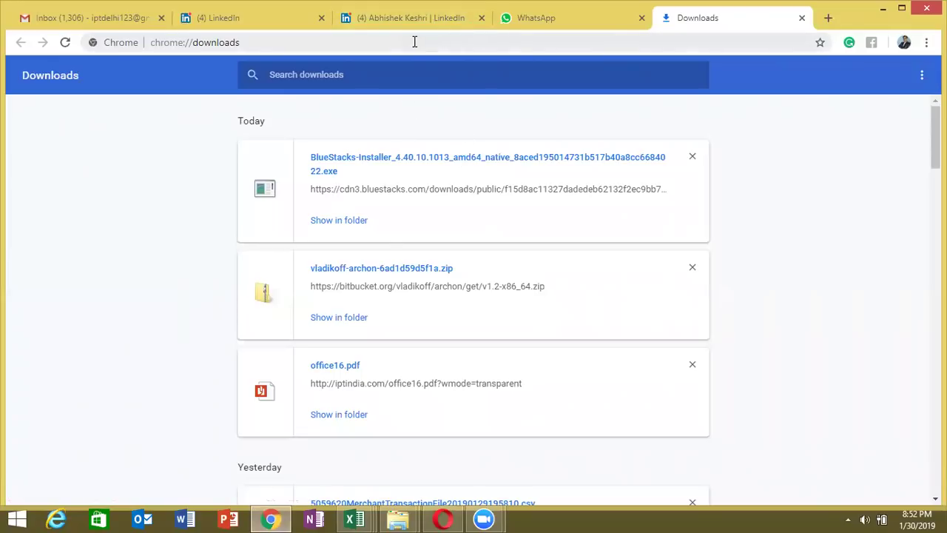
pyautogui.hotkey('alt', 'Tab')
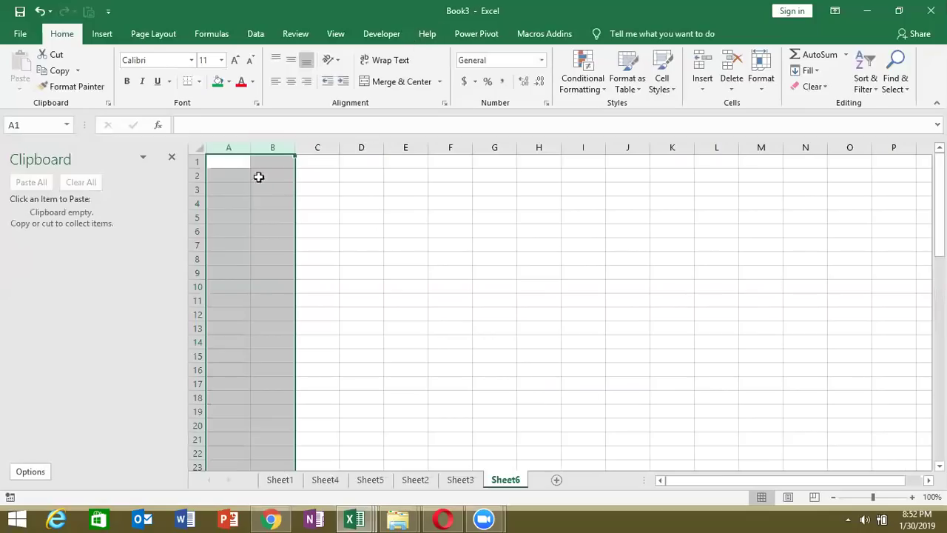
pyautogui.click(229, 164)
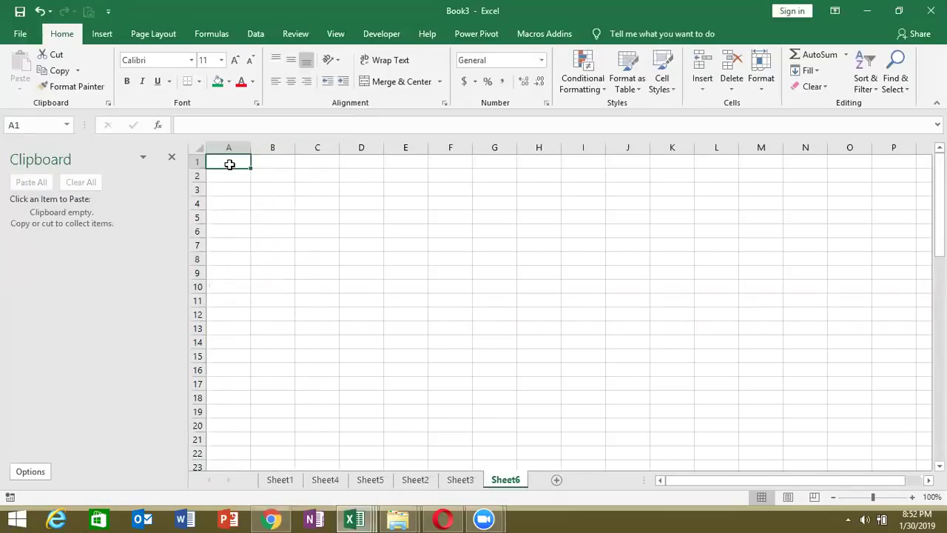
pyautogui.click(282, 257)
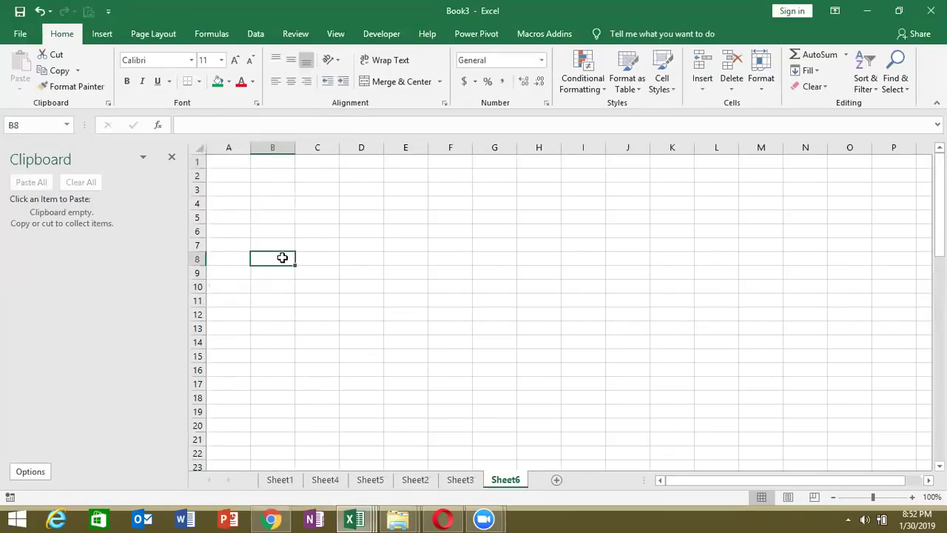
pyautogui.click(232, 172)
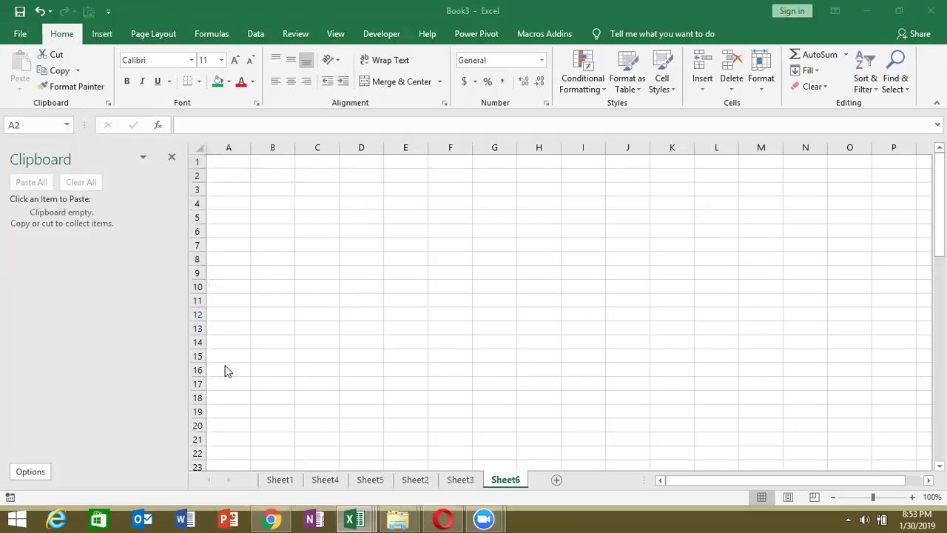
# Copy the LinkedIn contact's phone number and e-mail address to the clipboard
pyautogui.click(252, 428)
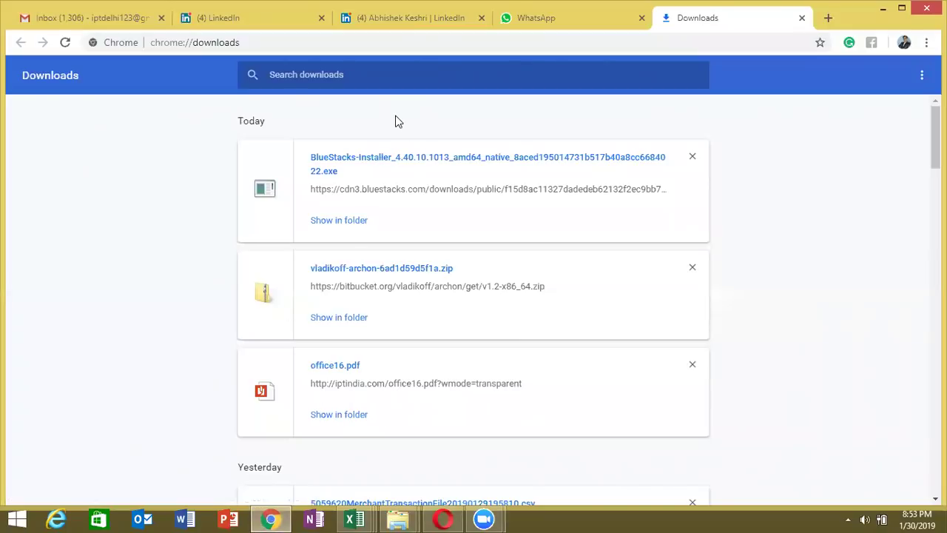
pyautogui.hotkey('ctrl', 'shift', 'Tab')
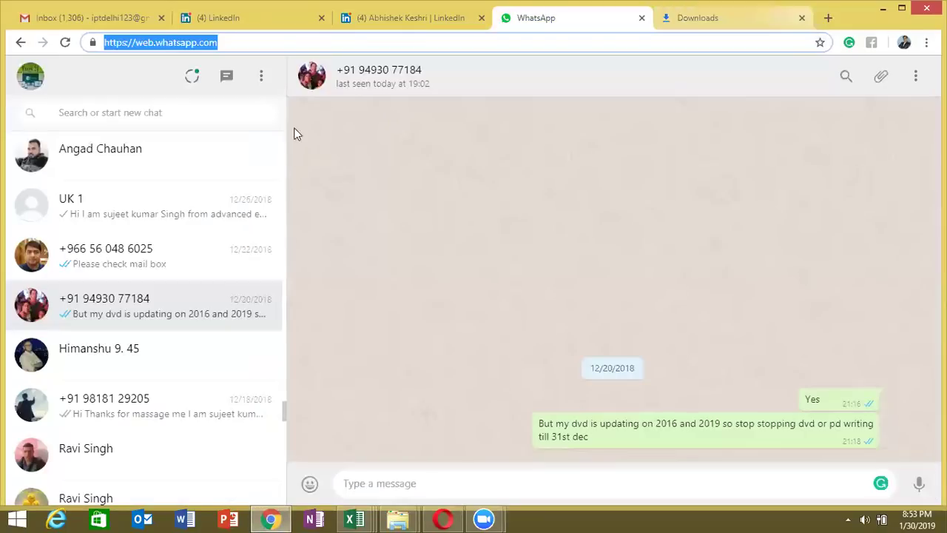
pyautogui.click(408, 22)
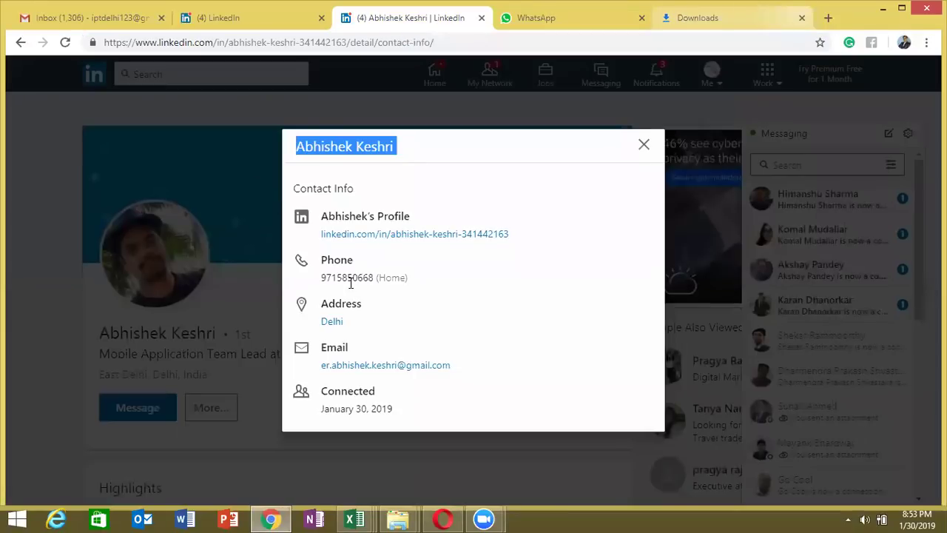
pyautogui.doubleClick(351, 278)
pyautogui.hotkey('ctrl', 'c')
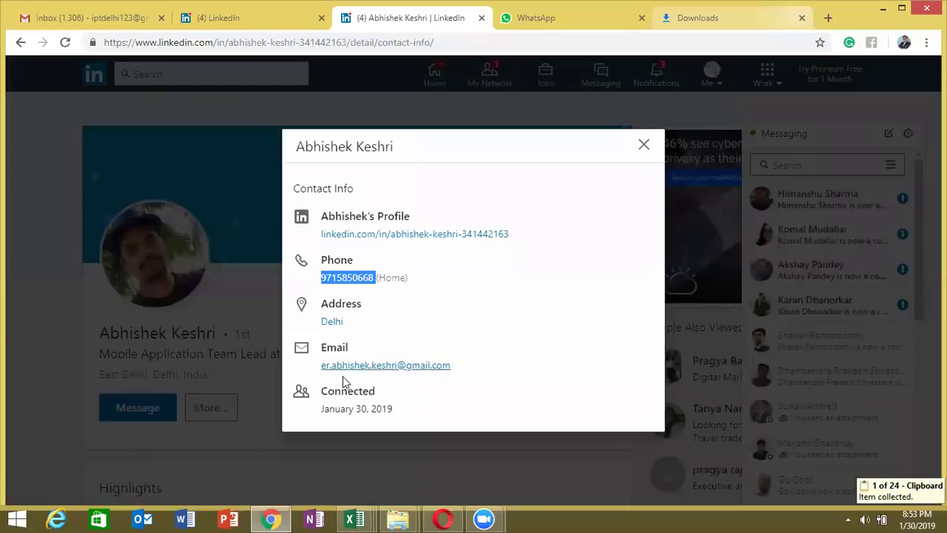
pyautogui.moveTo(318, 366); pyautogui.dragTo(453, 364)
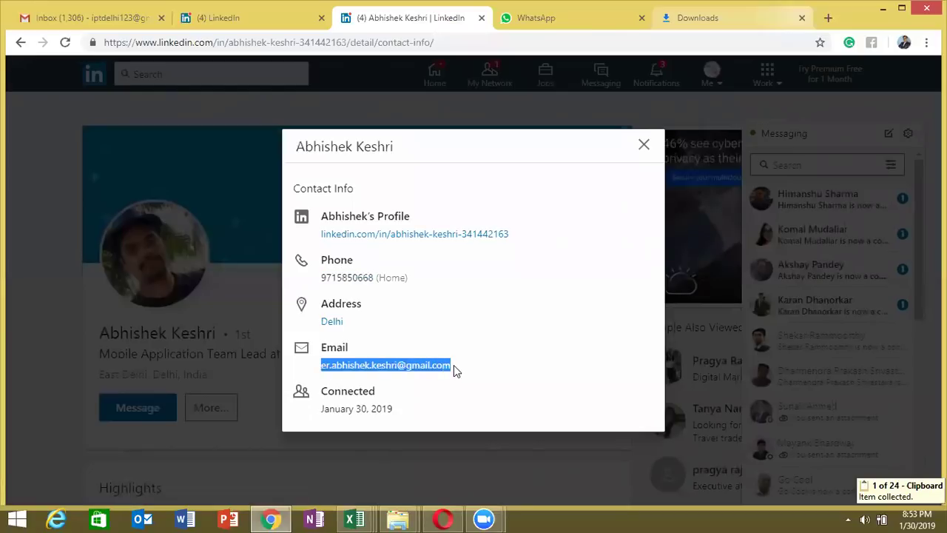
pyautogui.hotkey('ctrl', 'c')
# Back in Excel, Paste All the collected phone number and e-mail into A2:A3
pyautogui.click(888, 494)
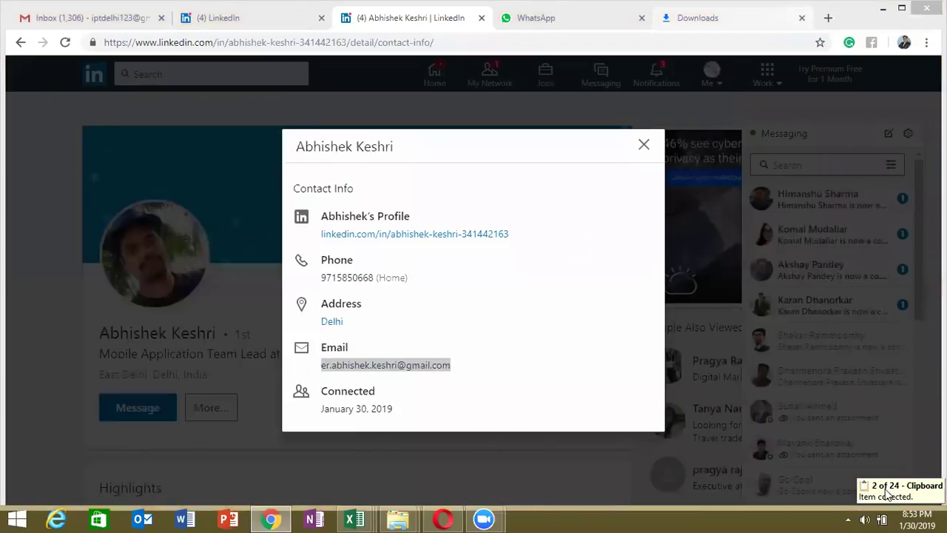
pyautogui.hotkey('alt', 'Tab')
pyautogui.click(33, 181)
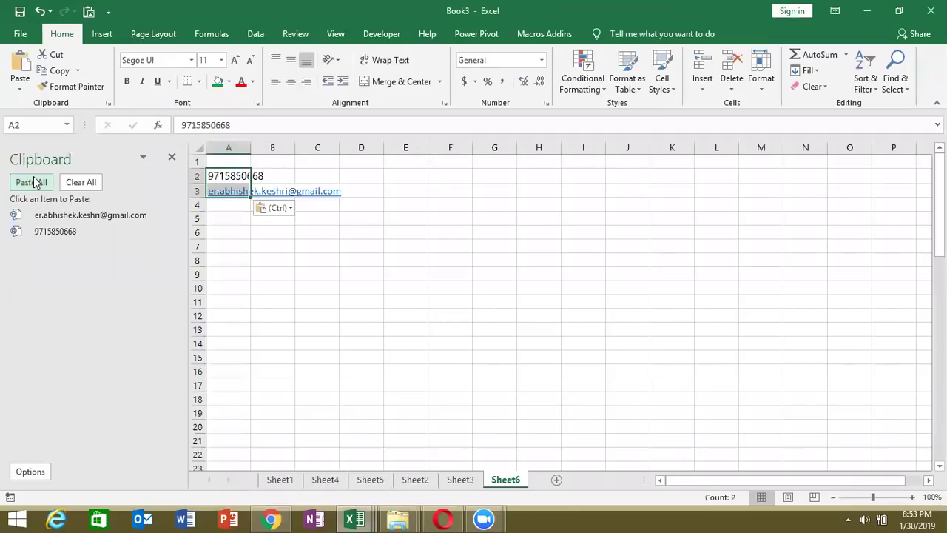
# Clear All from the Office Clipboard and delete the phone number and e-mail in A2:A3
pyautogui.click(70, 185)
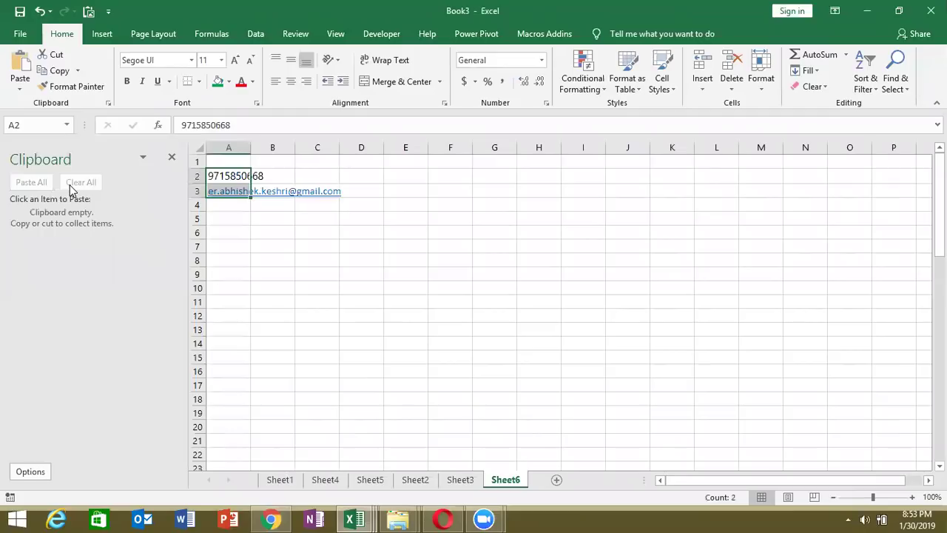
pyautogui.press('Delete')
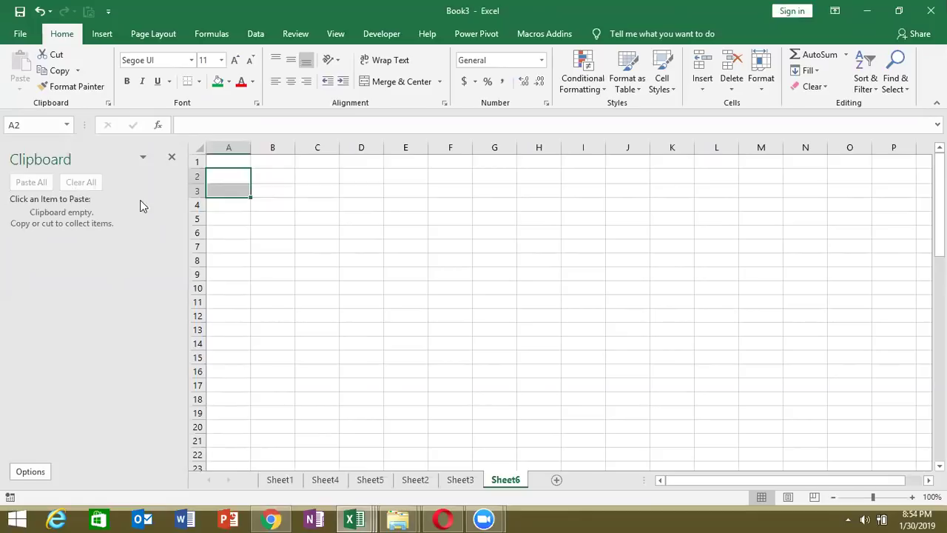
# Fill A2 with green, then close the Office Clipboard pane without changing its options
pyautogui.click(230, 175)
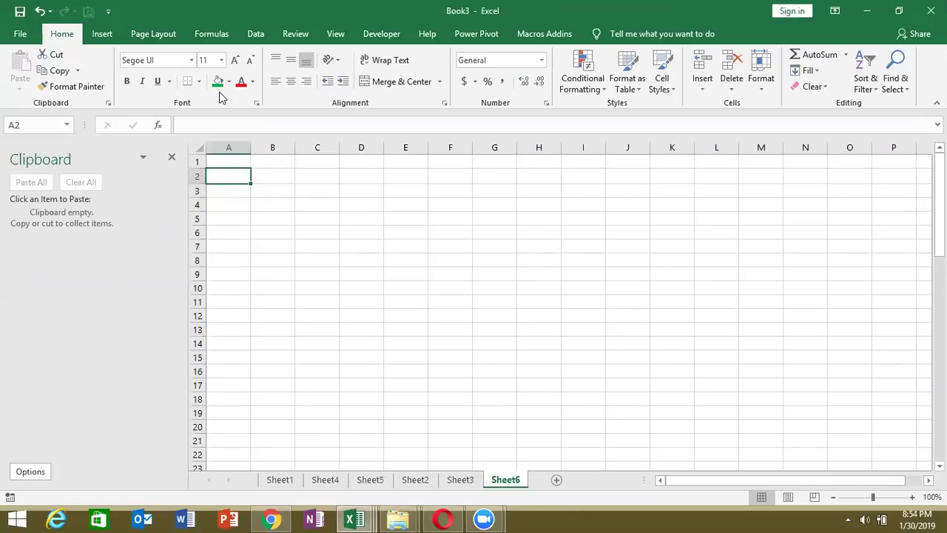
pyautogui.click(218, 81)
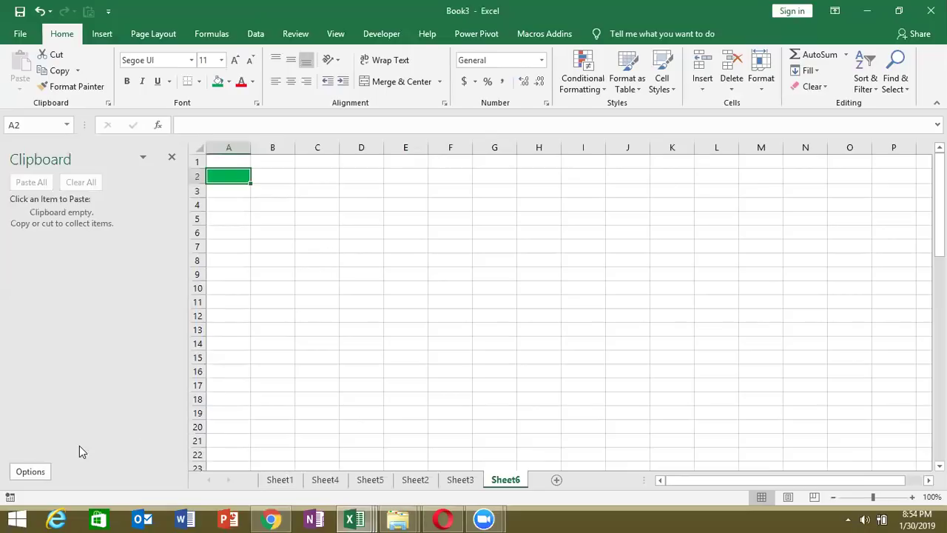
pyautogui.click(30, 471)
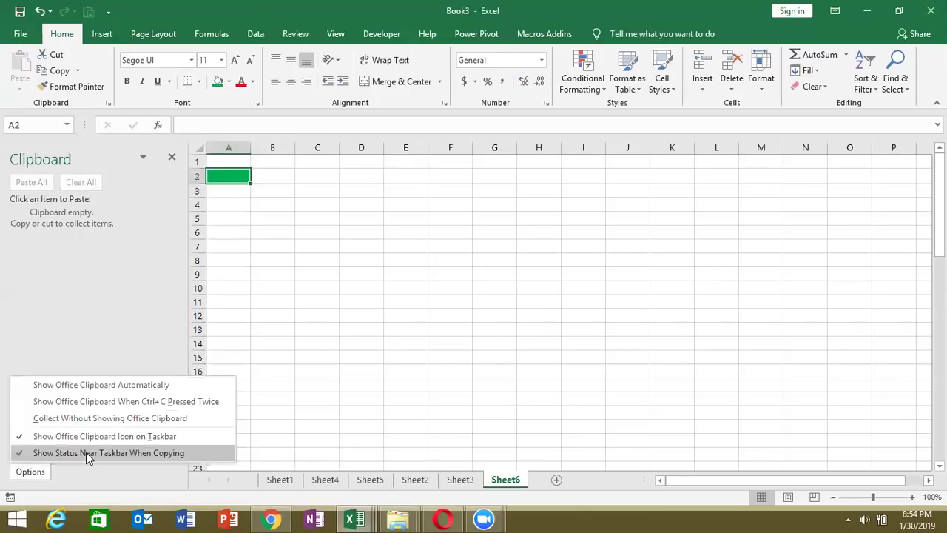
pyautogui.click(237, 304)
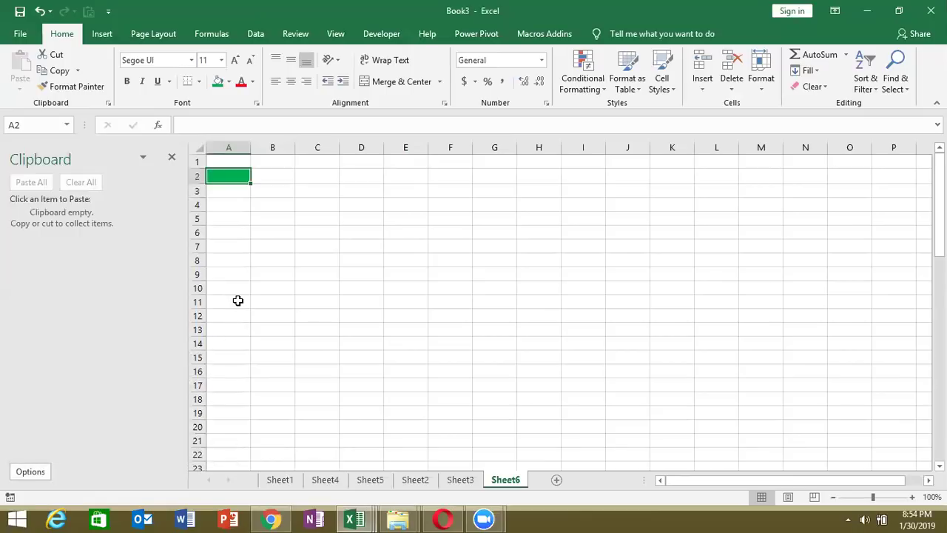
pyautogui.click(172, 157)
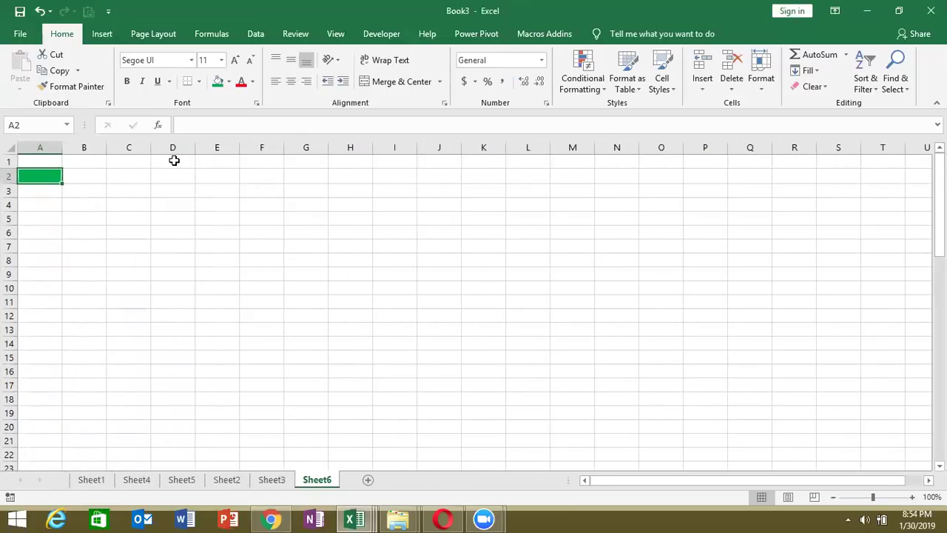
# Use Format Painter to copy A2's green fill onto D4, C8 and G8
pyautogui.click(175, 221)
pyautogui.click(55, 176)
pyautogui.hotkey('ctrl', 'c')
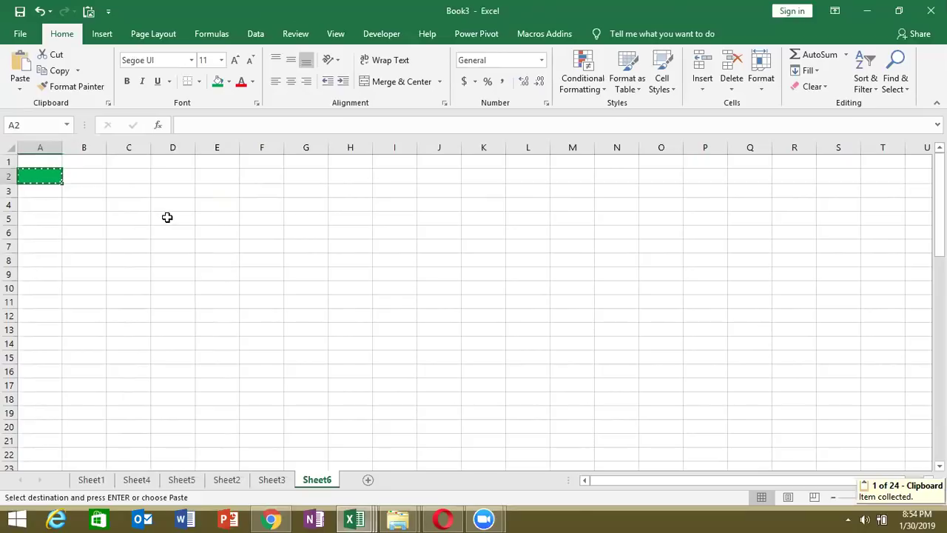
pyautogui.press('Escape')
pyautogui.click(73, 86)
pyautogui.click(165, 203)
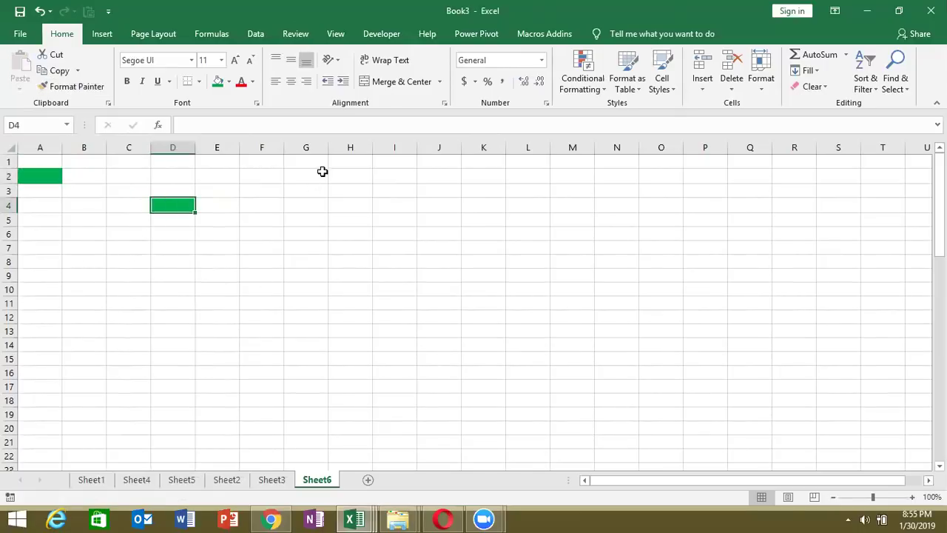
pyautogui.click(71, 87)
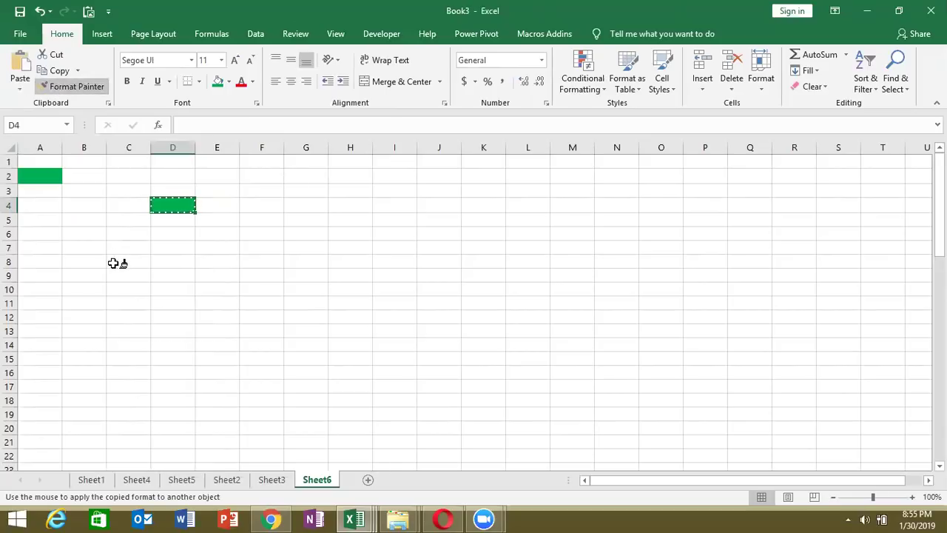
pyautogui.click(113, 263)
pyautogui.click(71, 86)
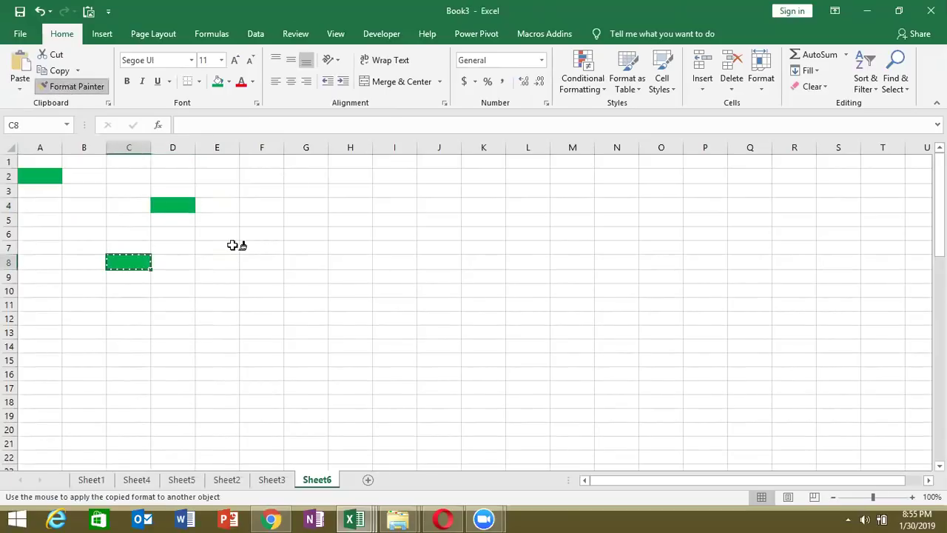
pyautogui.click(286, 259)
# Lock Format Painter and paint the green fill onto C13, E14, G14 and H12
pyautogui.click(80, 88)
pyautogui.click(131, 335)
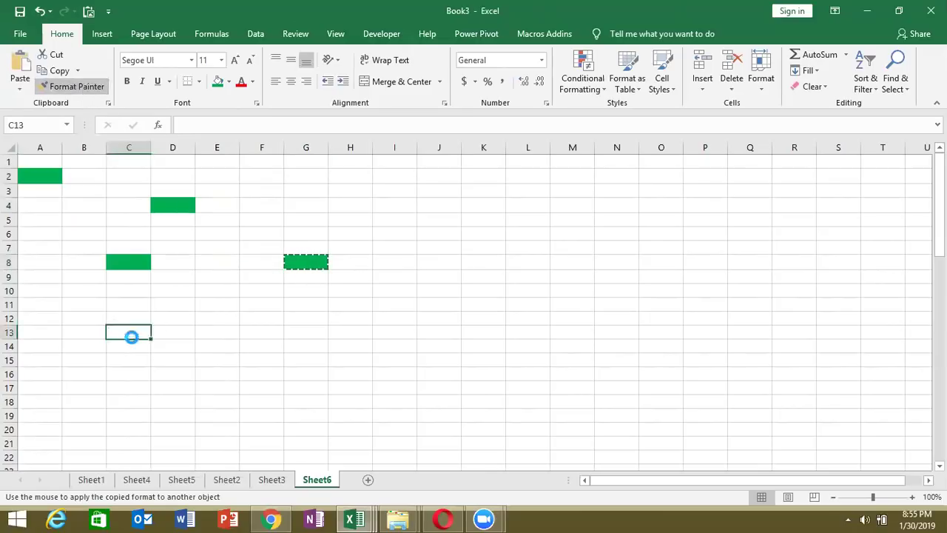
pyautogui.click(222, 346)
pyautogui.click(312, 350)
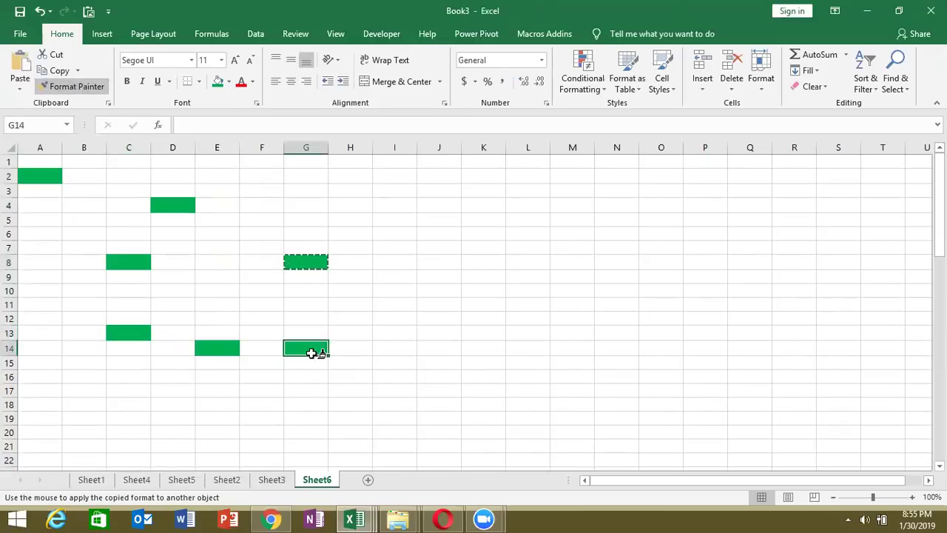
pyautogui.click(344, 323)
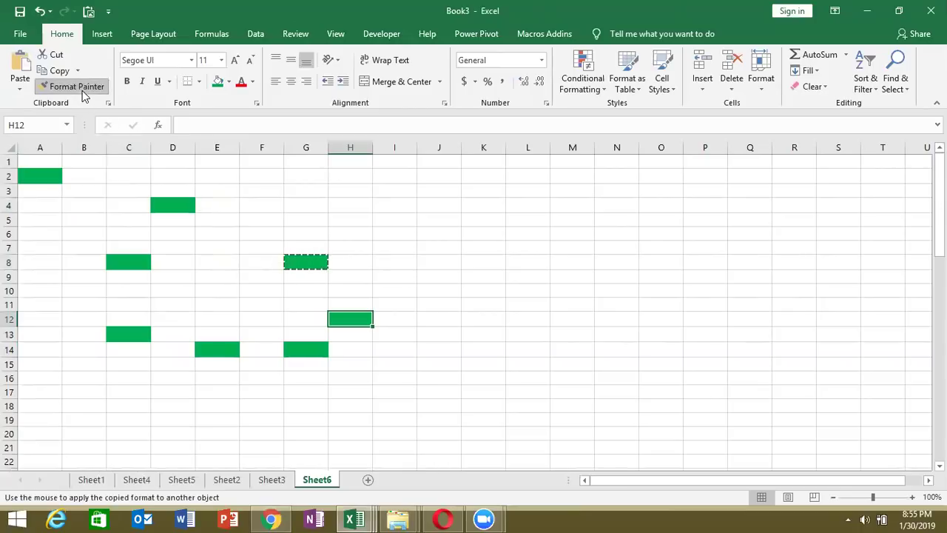
pyautogui.click(80, 87)
# Select the painted block B4:J17, then remove the green fill from column D
pyautogui.click(321, 233)
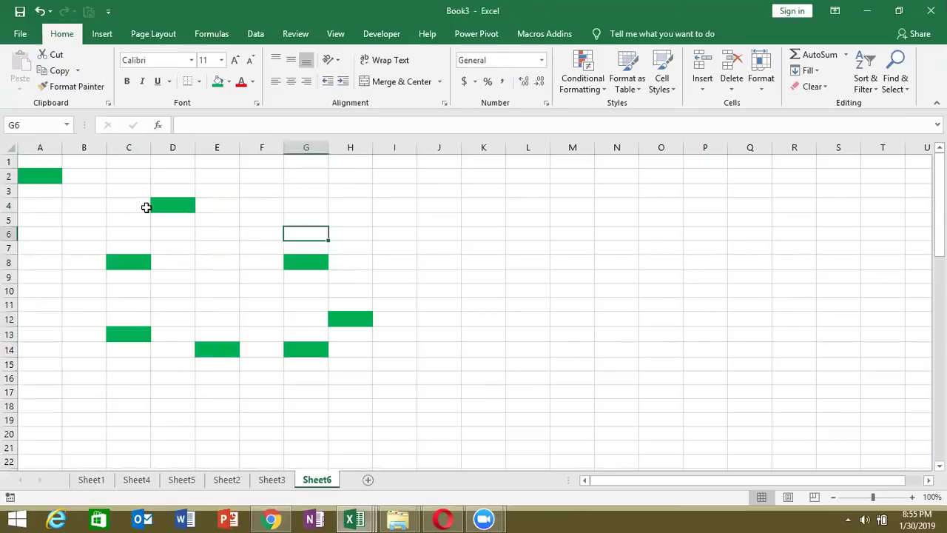
pyautogui.moveTo(97, 201); pyautogui.dragTo(95, 191)
pyautogui.moveTo(426, 261); pyautogui.dragTo(424, 387)
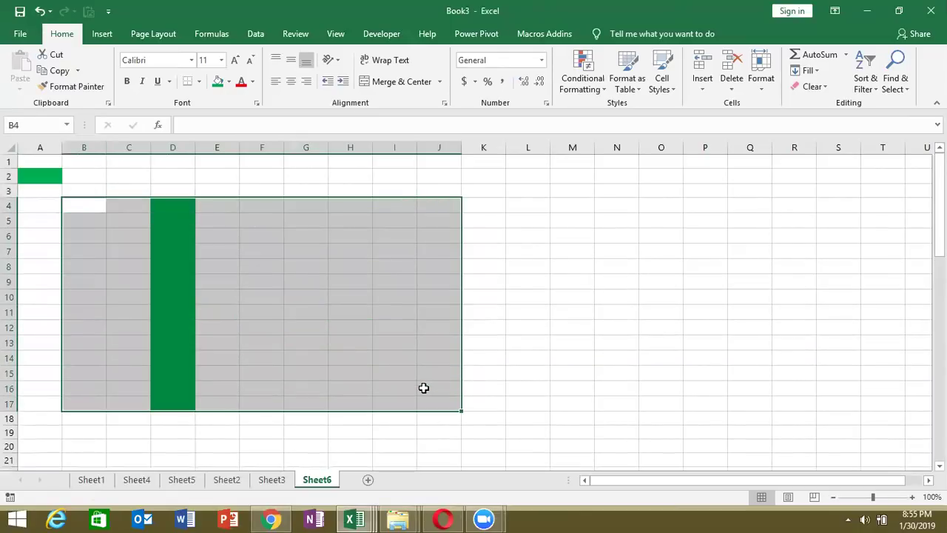
pyautogui.click(260, 295)
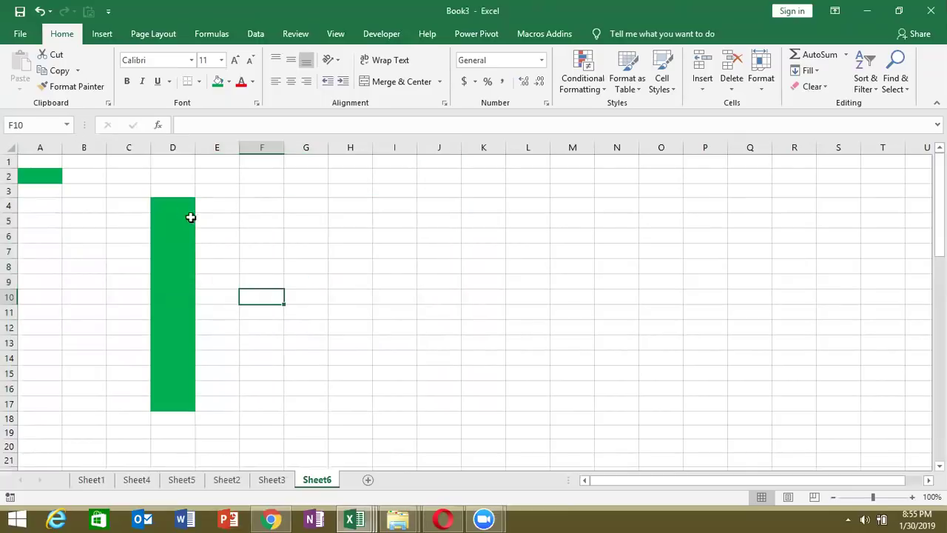
pyautogui.click(177, 148)
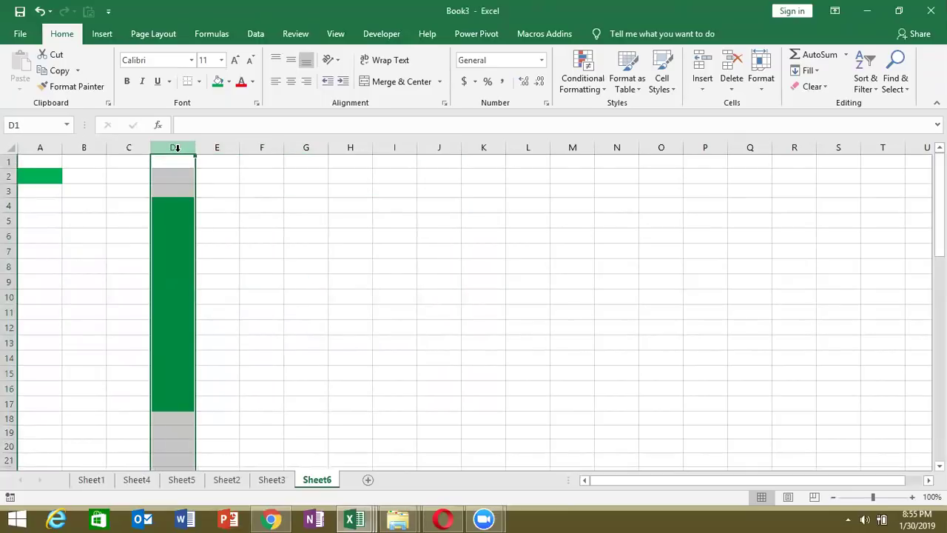
pyautogui.click(46, 144)
# Undo the last change, then open the desktop PEN image in Photo Viewer and close it
pyautogui.hotkey('ctrl', 'z')
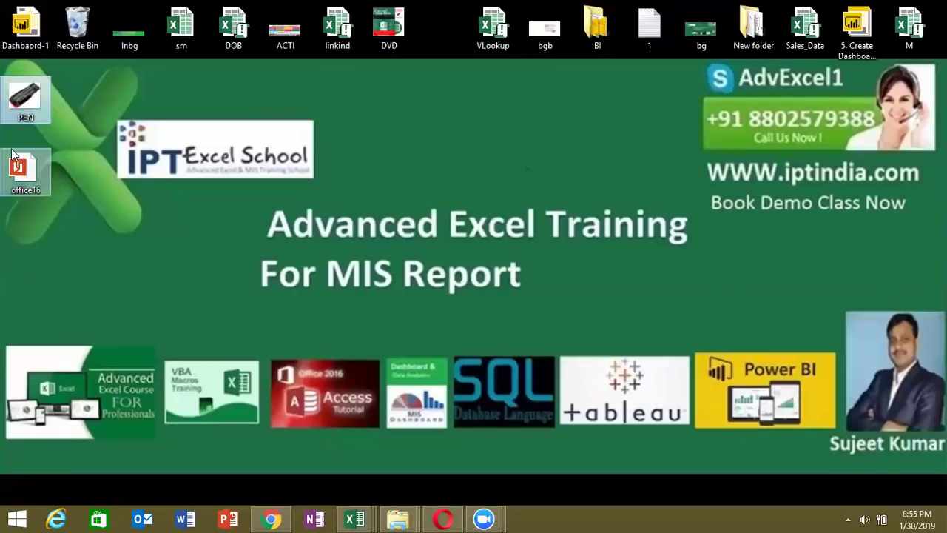
pyautogui.doubleClick(23, 104)
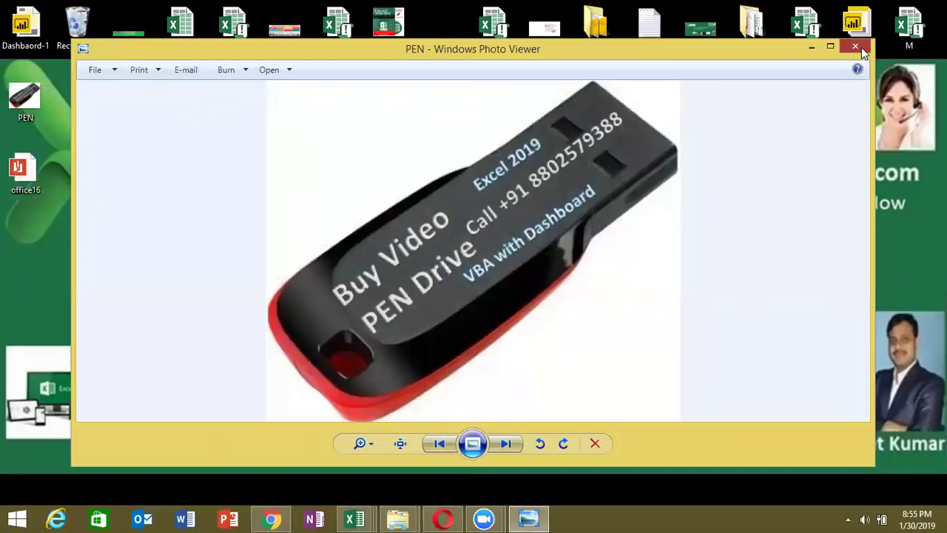
pyautogui.click(866, 47)
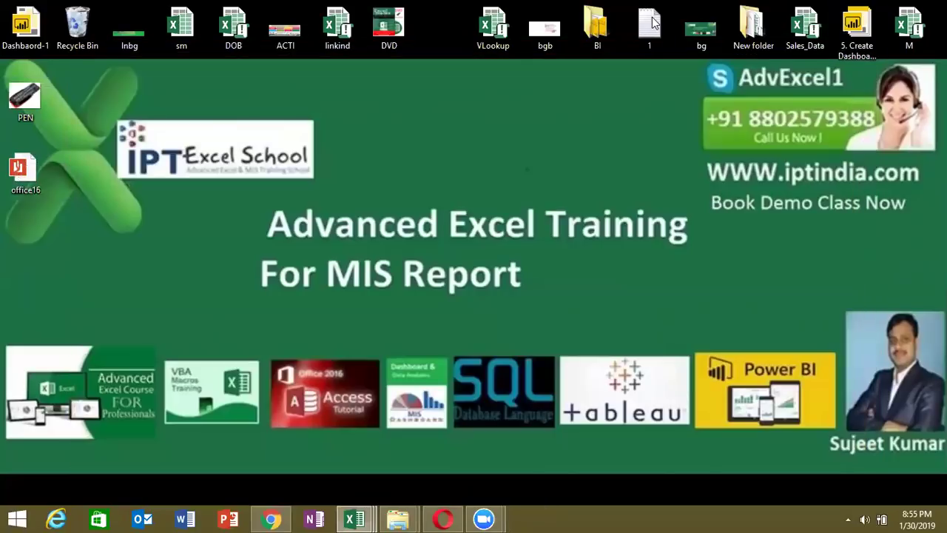